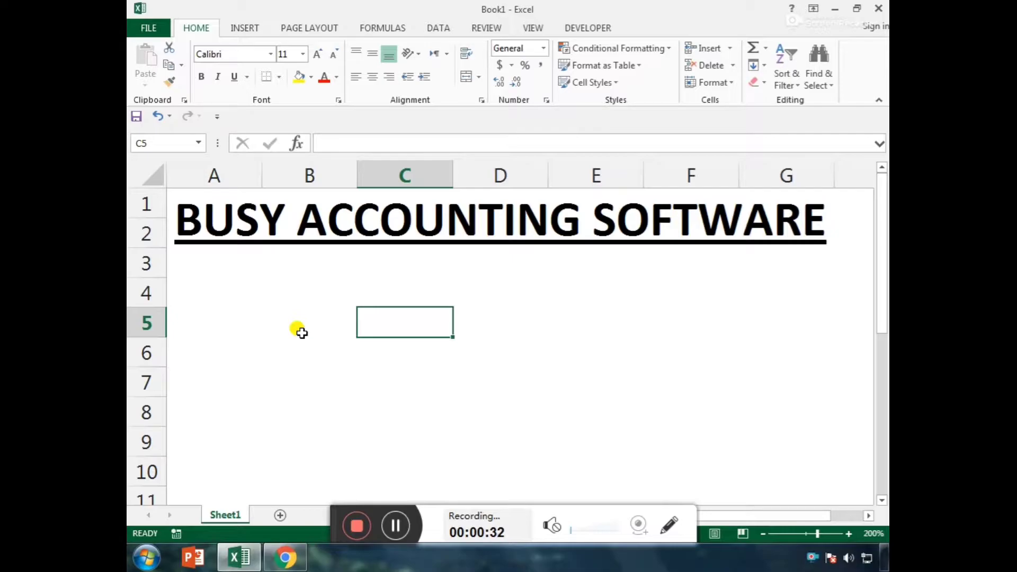
- Scroll the Tally course PDF syllabus down to Modules 4 and 5, then minimise Chrome back to Excel
click(285, 559)
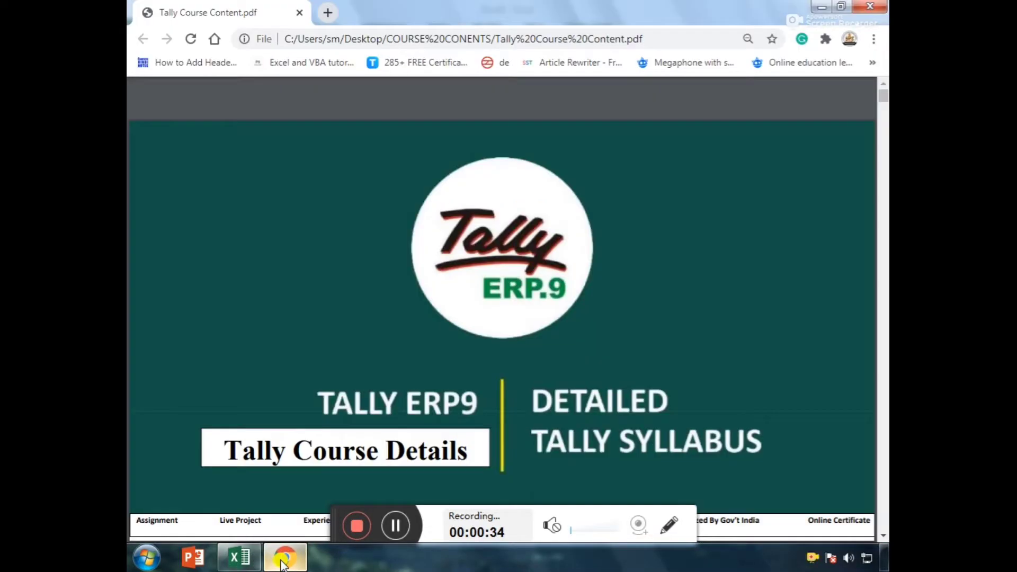
scroll(406, 427, down, 10)
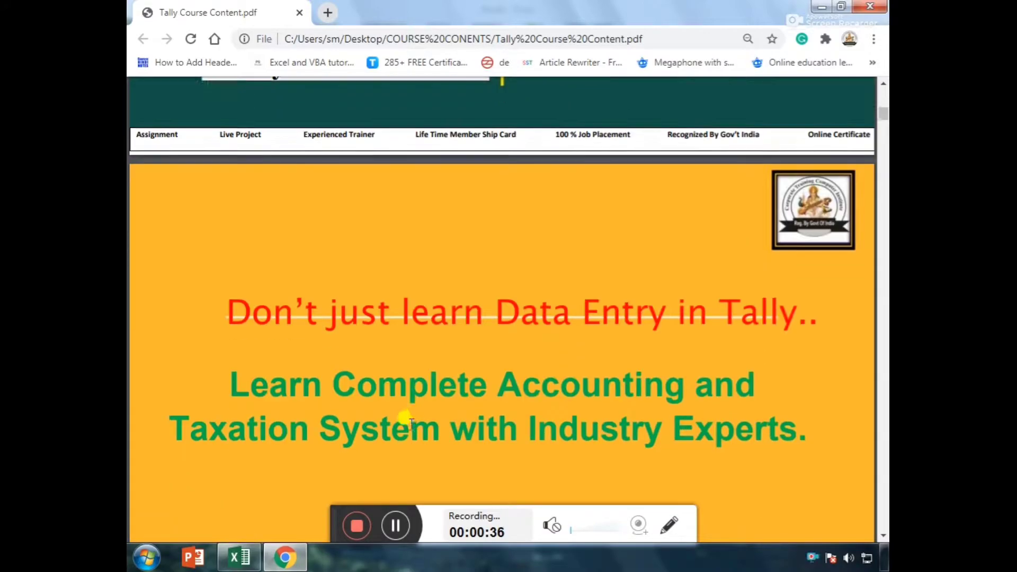
scroll(411, 423, down, 12)
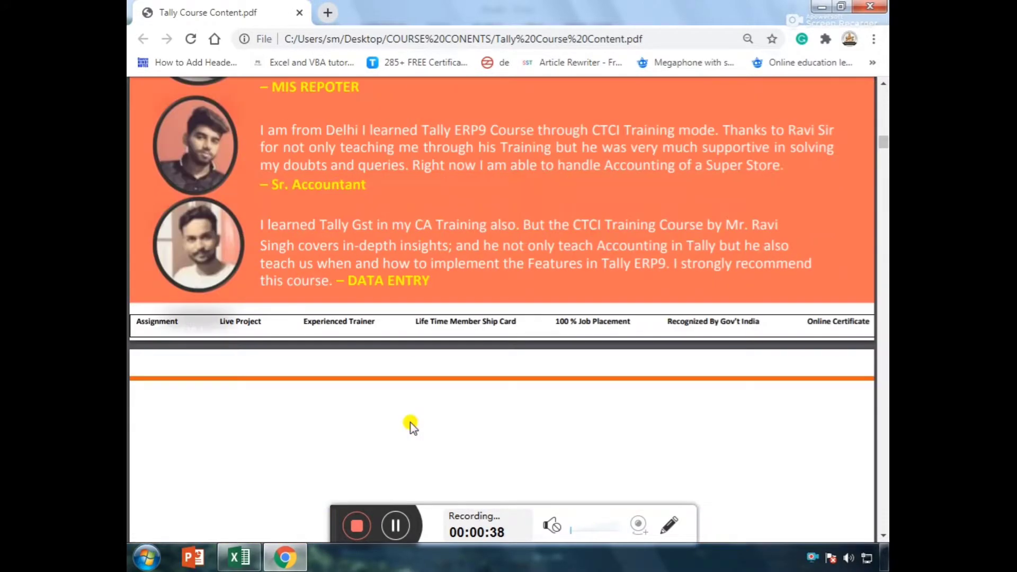
scroll(411, 421, down, 7)
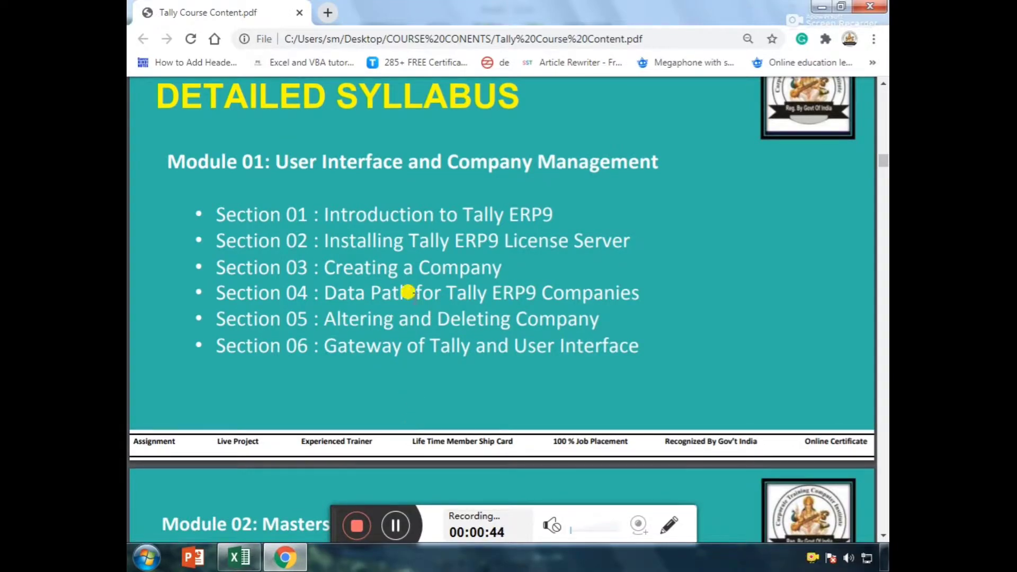
scroll(409, 293, down, 5)
scroll(408, 294, down, 4)
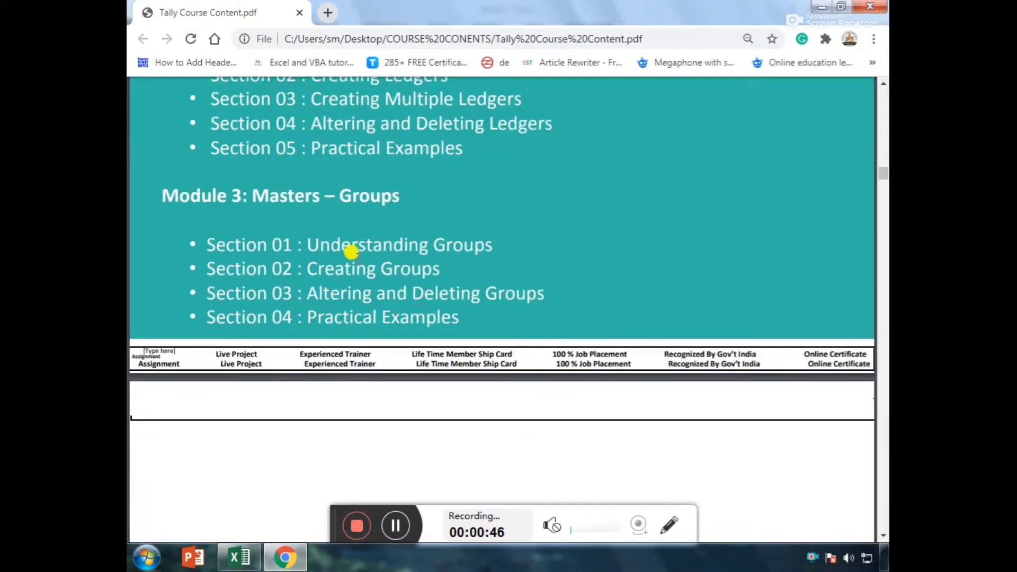
scroll(366, 260, down, 8)
scroll(366, 261, down, 7)
scroll(366, 260, up, 1)
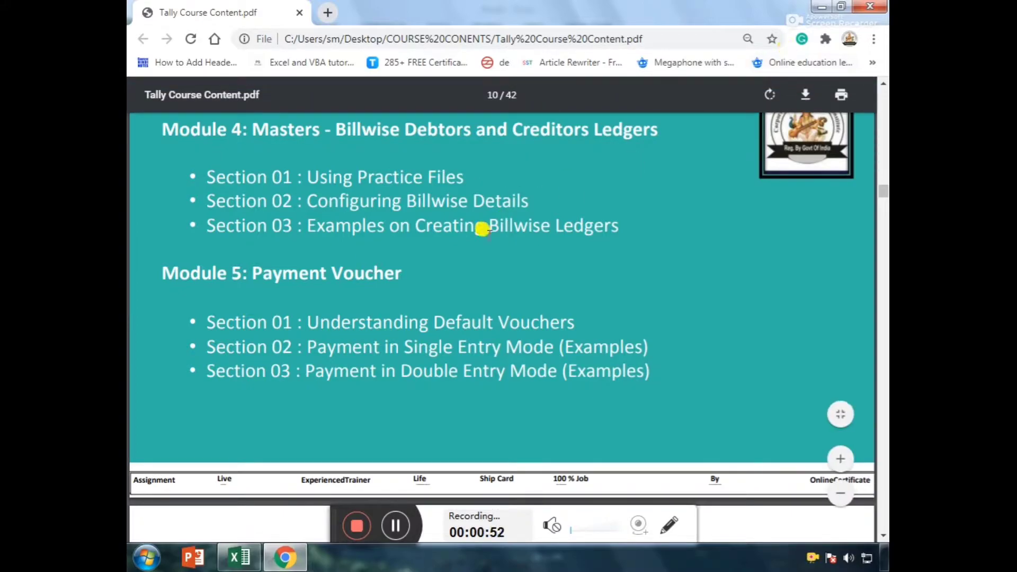
scroll(483, 229, up, 1)
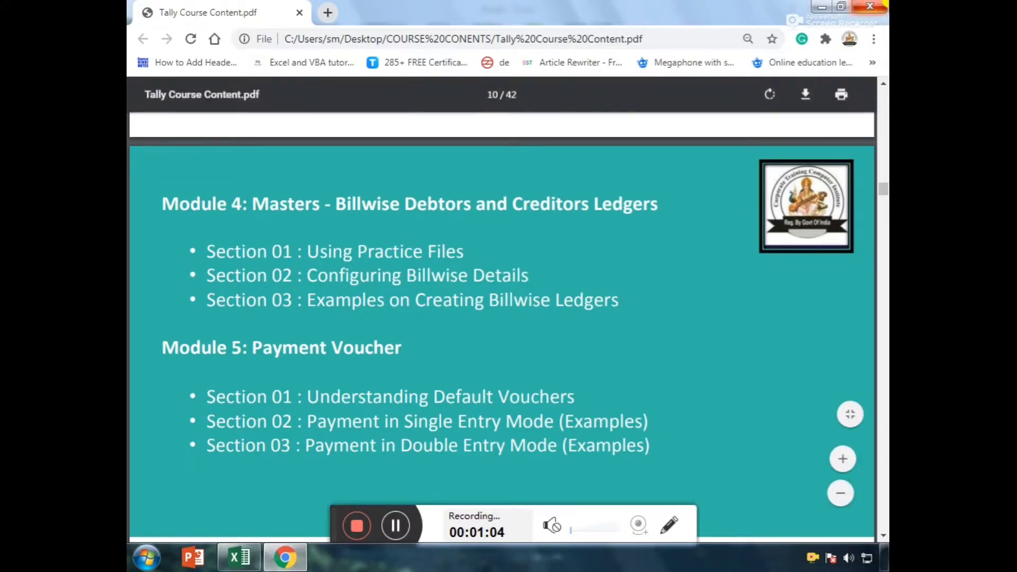
click(822, 8)
click(466, 311)
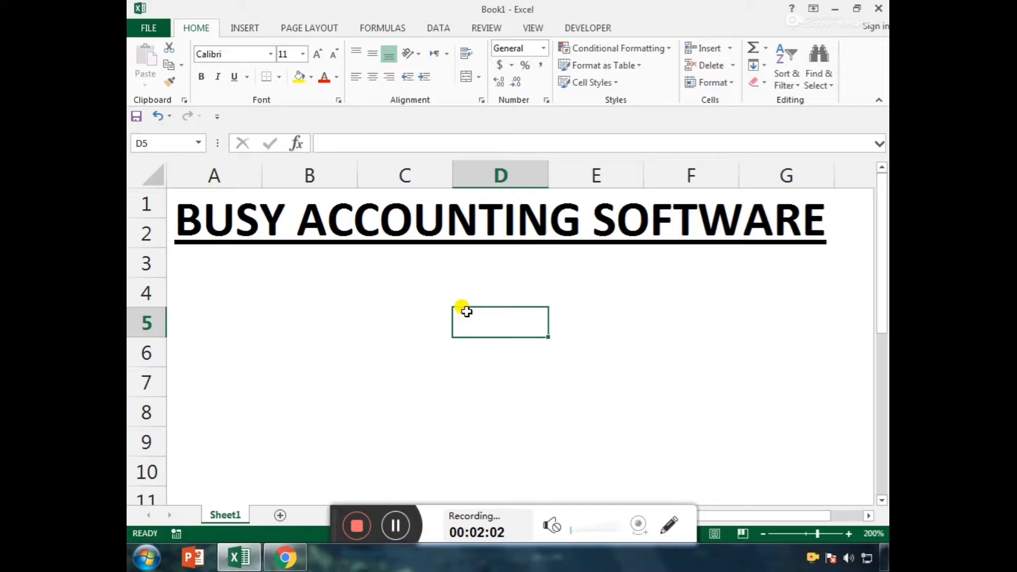
- Close the Tally course PDF and minimise Excel to reveal the desktop
click(324, 299)
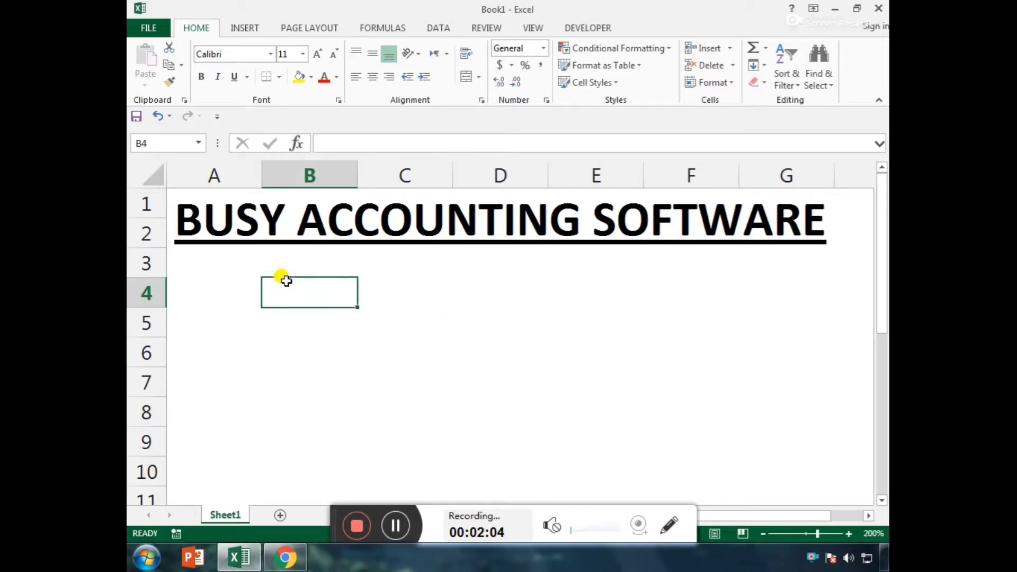
click(285, 558)
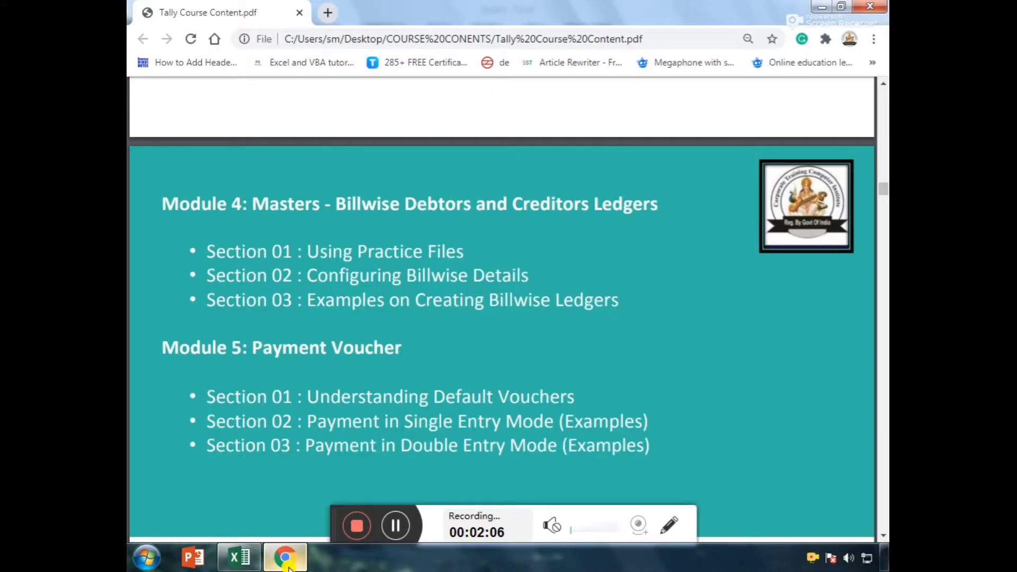
click(870, 6)
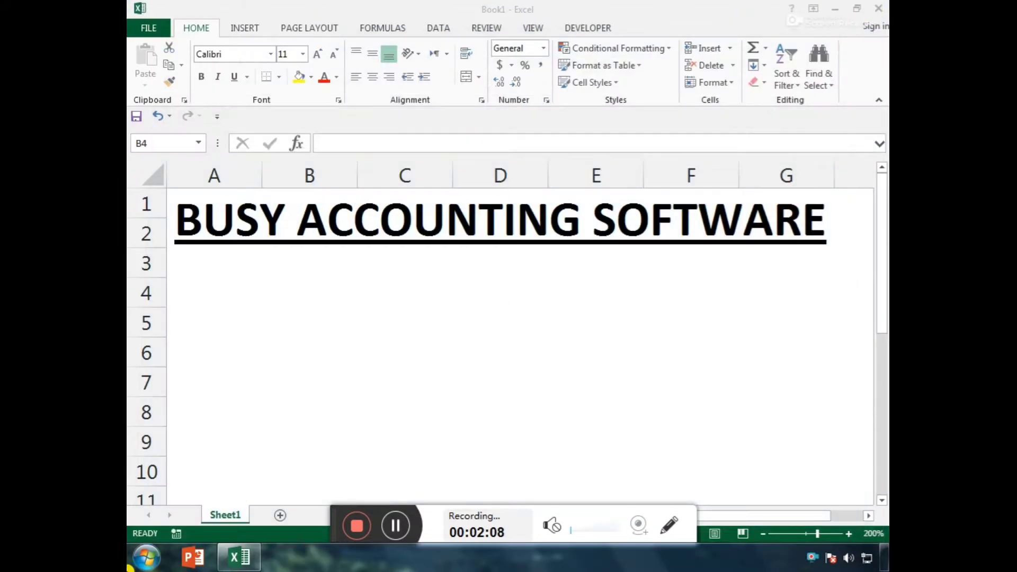
click(837, 9)
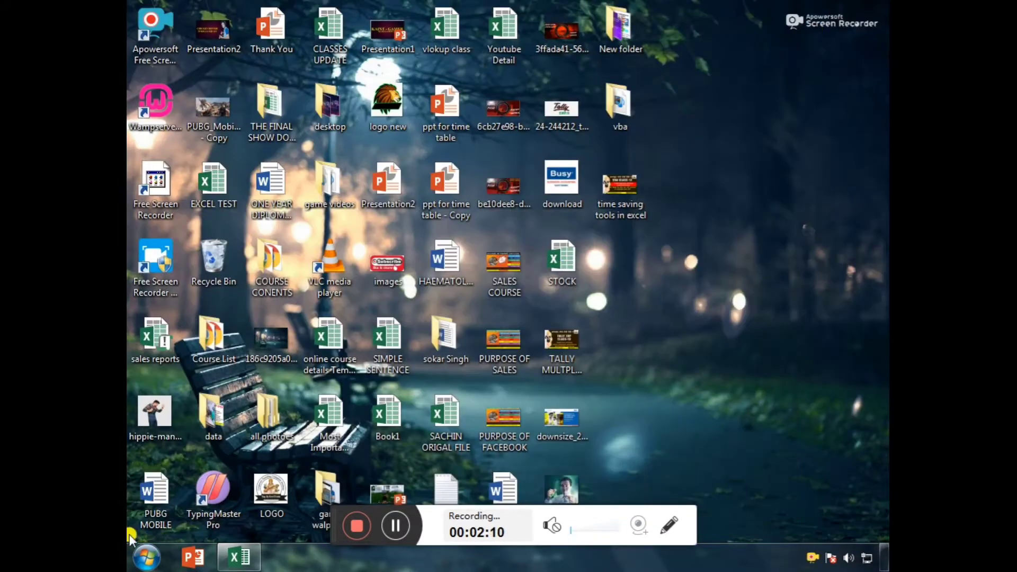
click(148, 558)
click(233, 232)
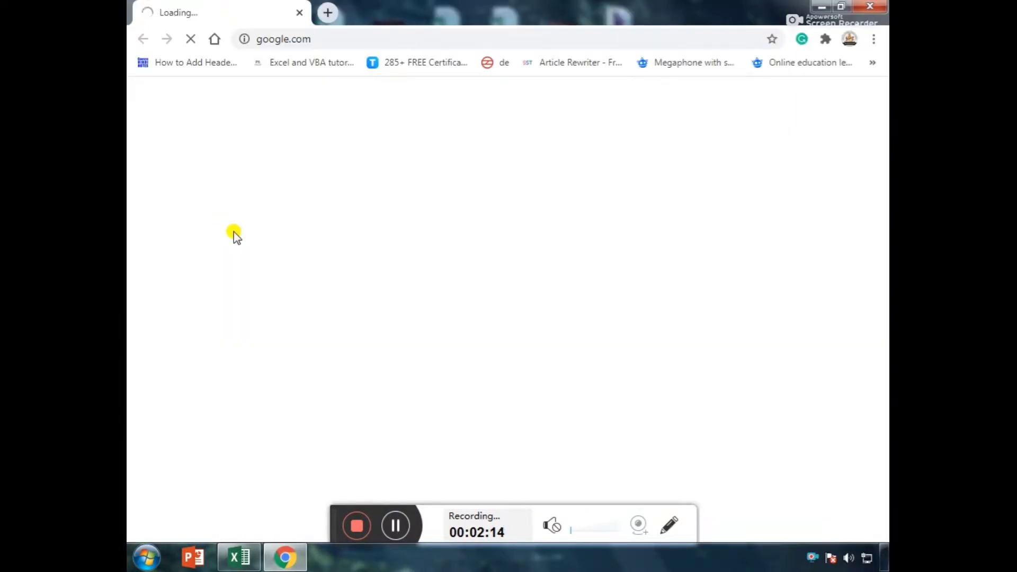
click(311, 37)
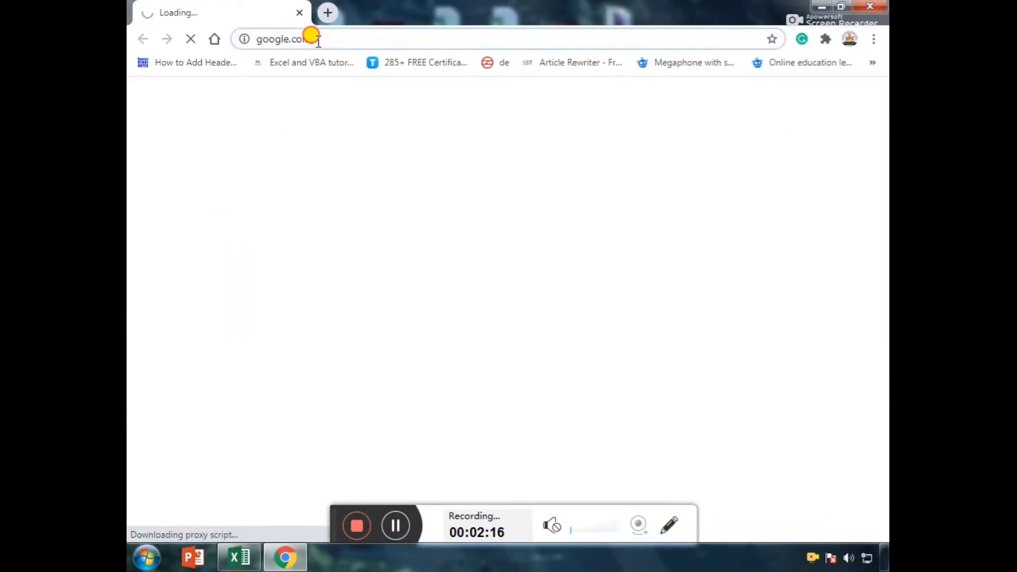
text(WWW.GOOGLE)
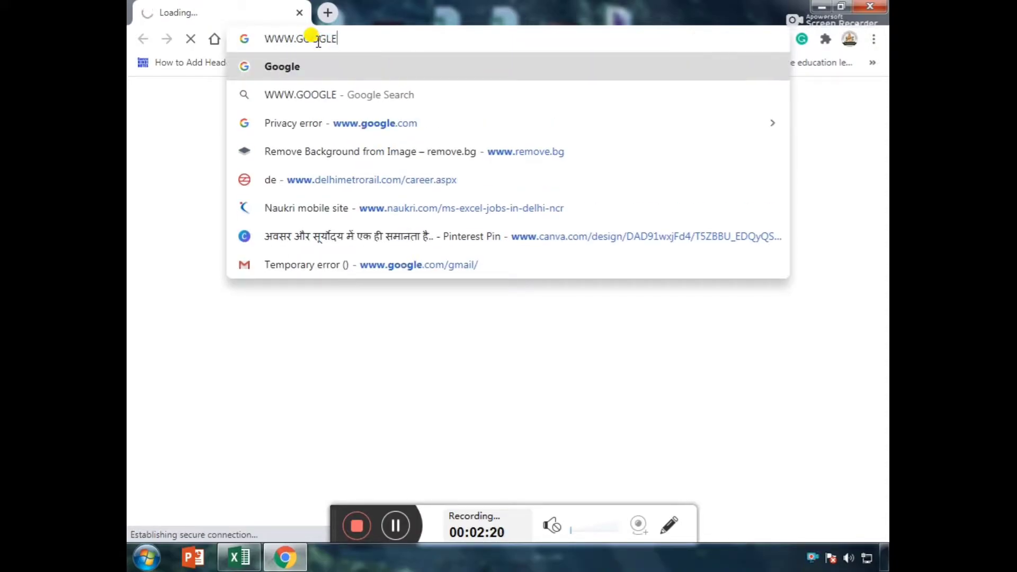
key(Return)
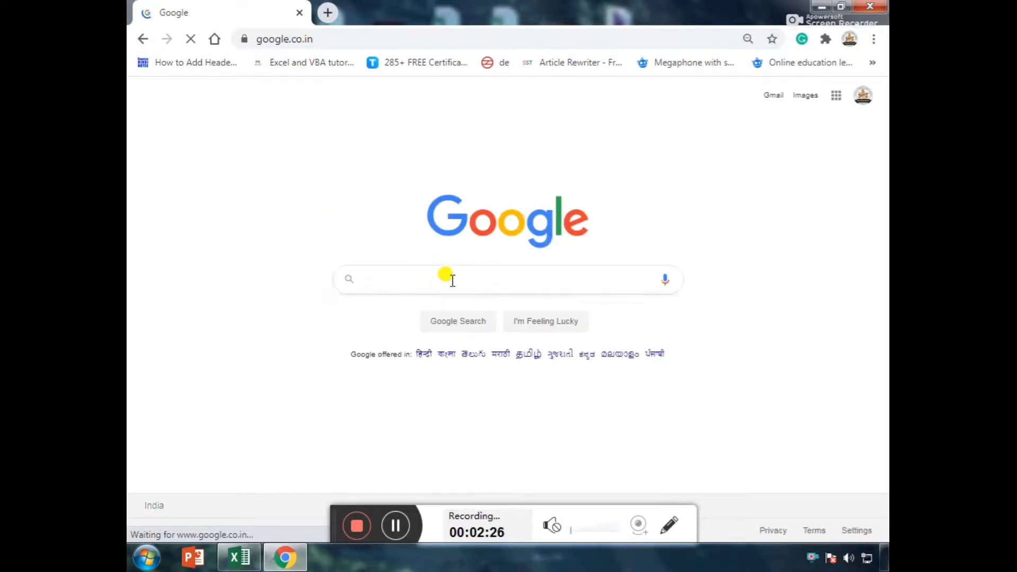
- Search Google for 'busy software free download' and open the busy.in downloads result
click(491, 273)
text(BUSY)
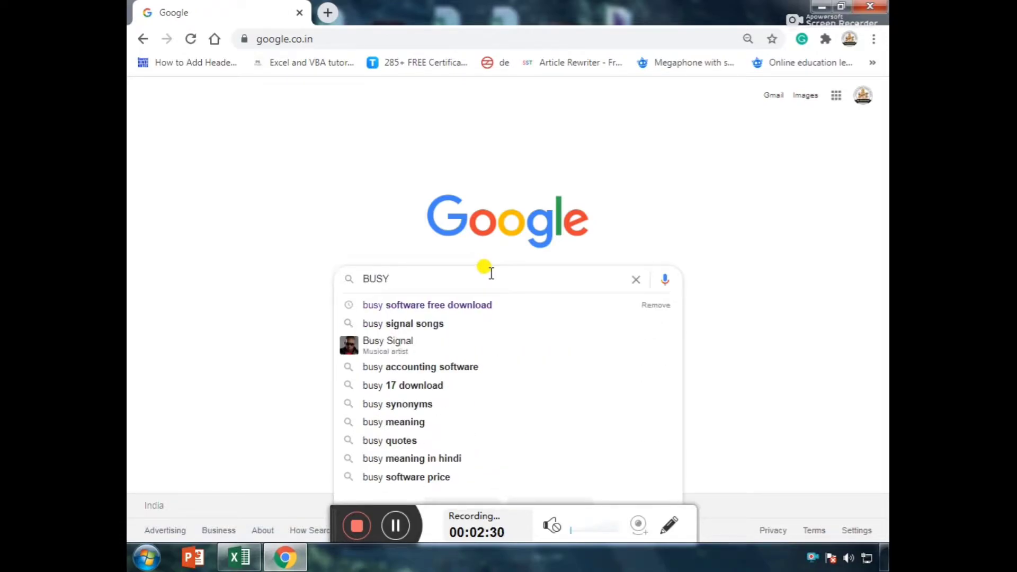
key(Down)
key(Return)
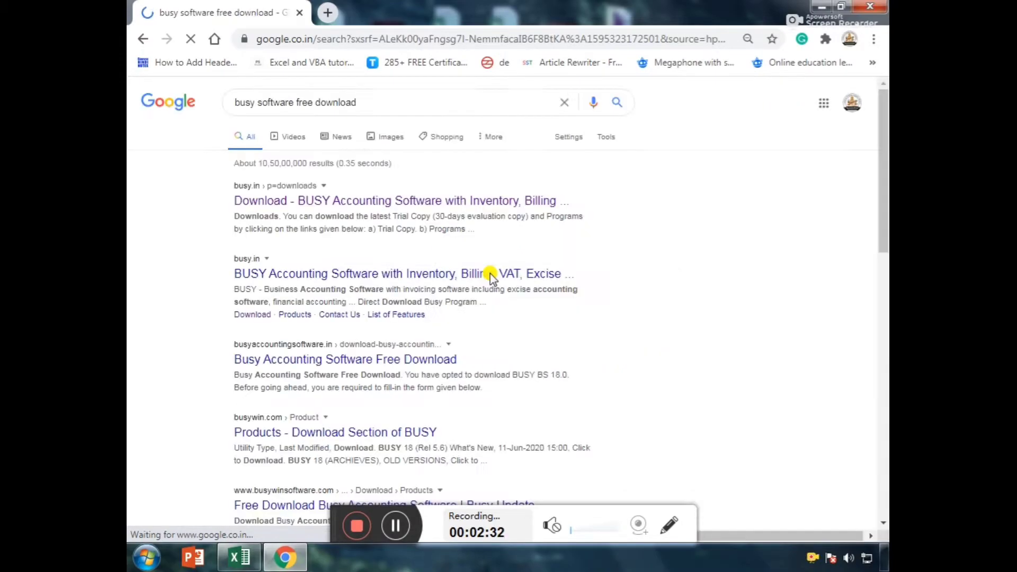
click(447, 204)
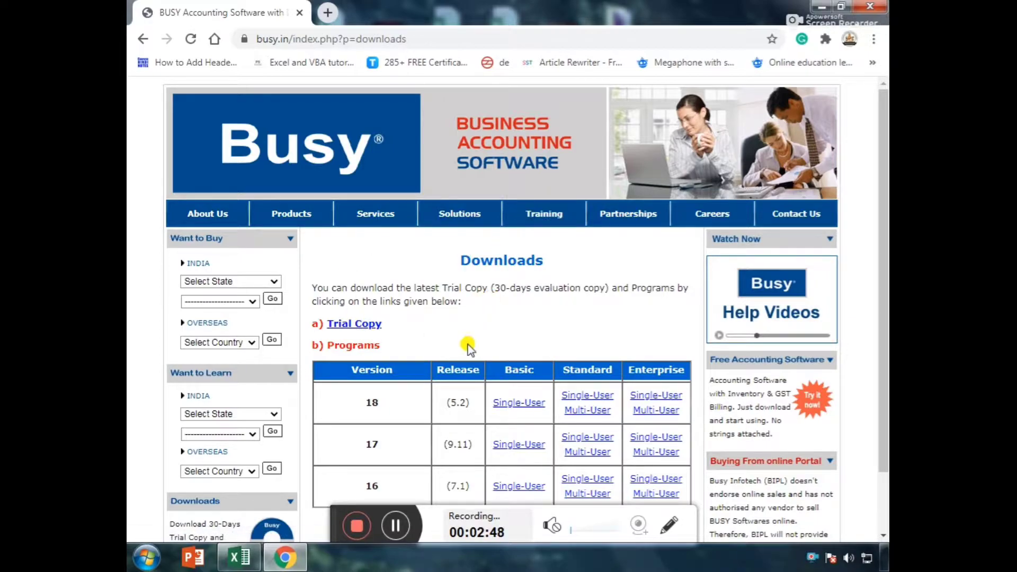
- Pick the version 18 Basic Single-User program link on the Downloads page
scroll(469, 349, down, 1)
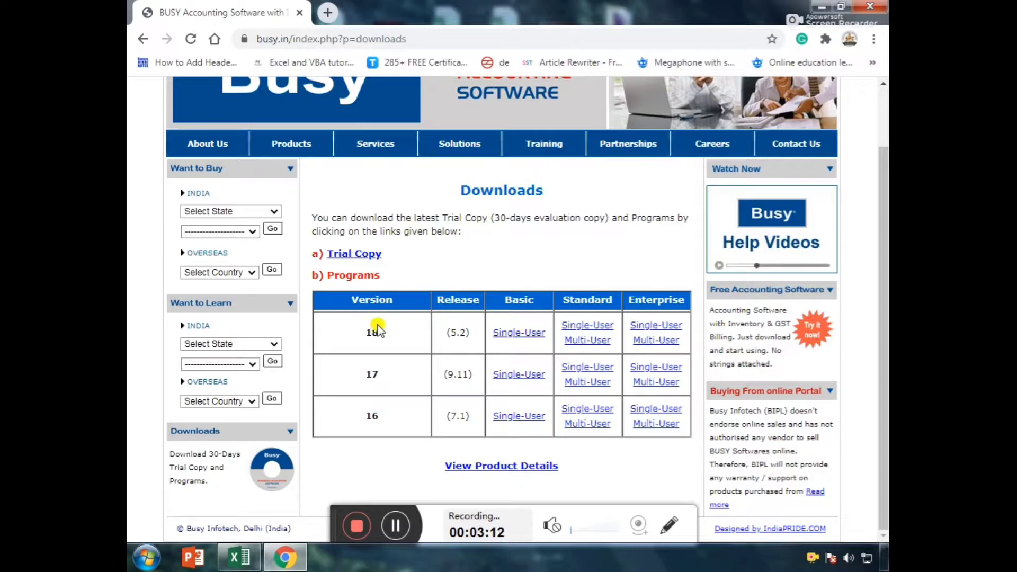
click(530, 337)
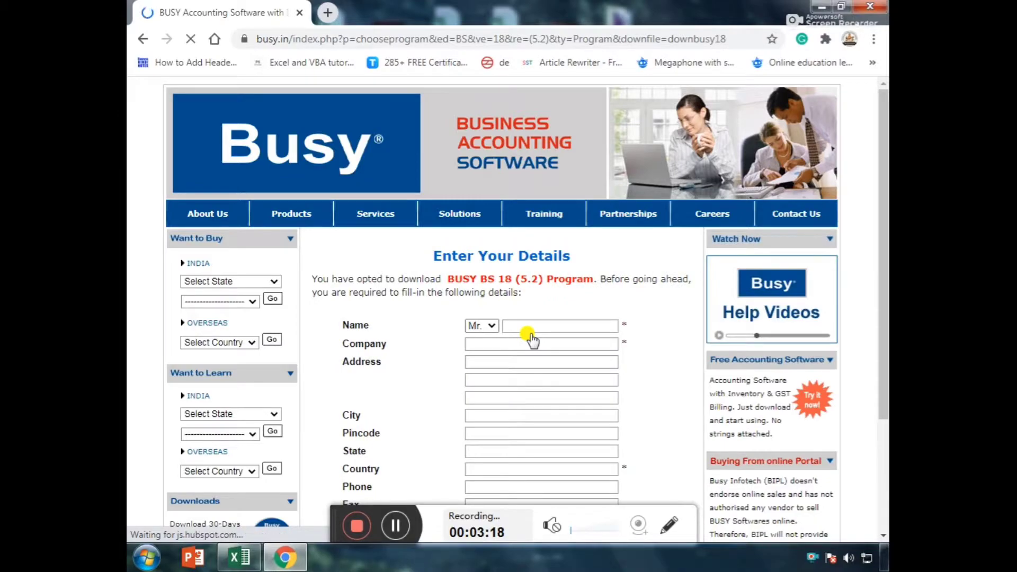
- Fill in the download form's name and address, and enter company 'IBM LTD'
scroll(567, 318, down, 3)
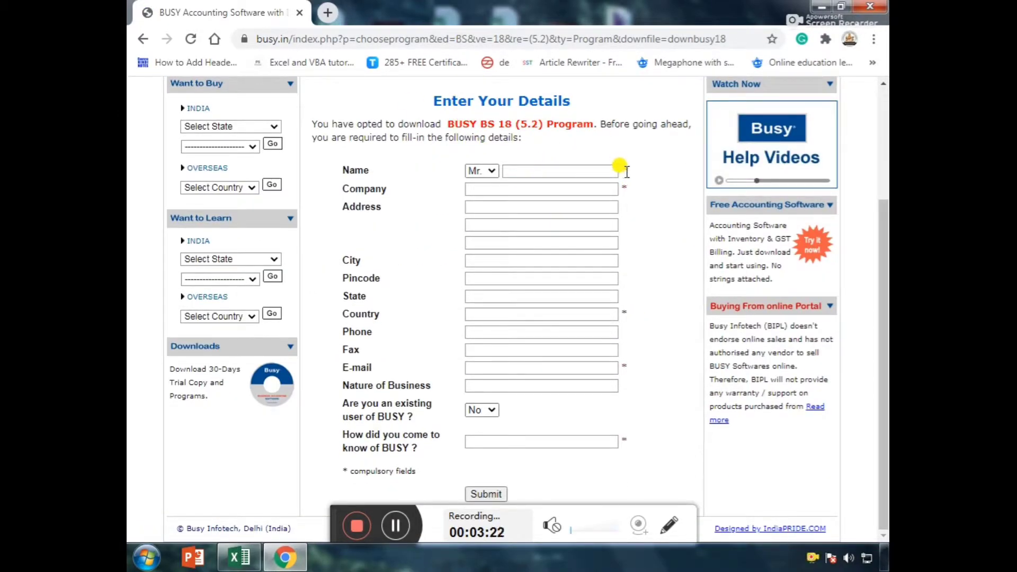
click(586, 171)
click(549, 211)
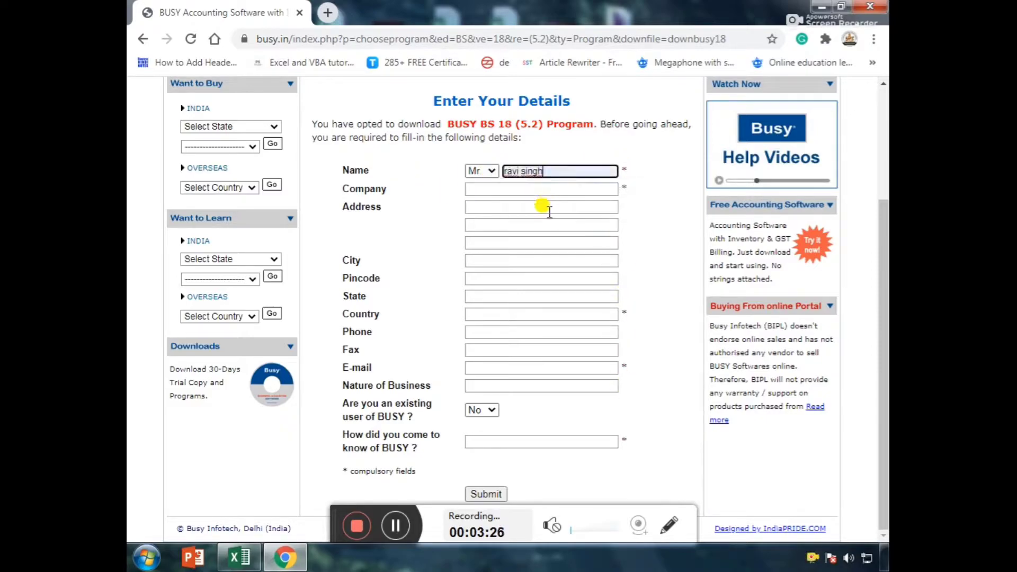
click(489, 208)
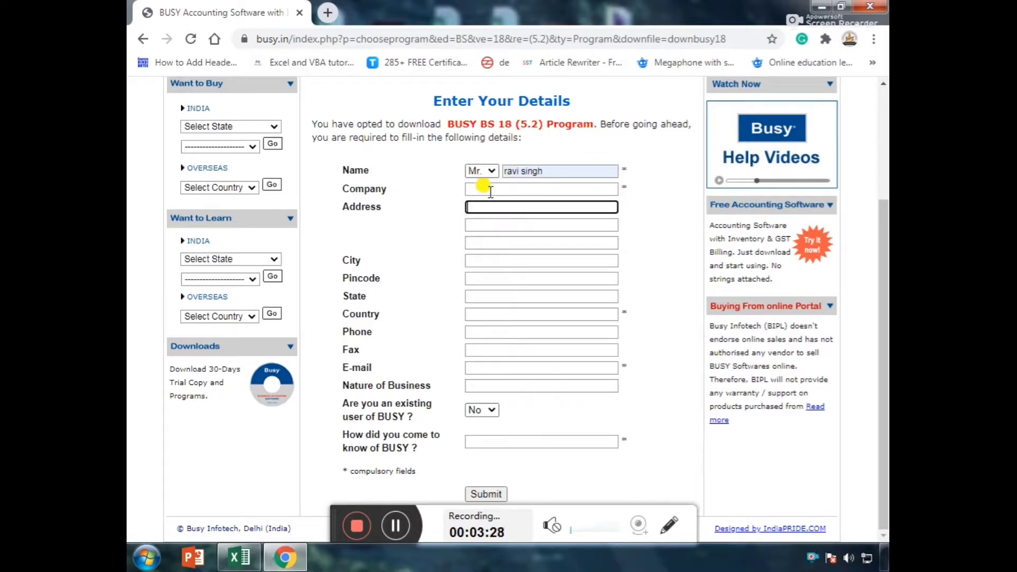
click(514, 190)
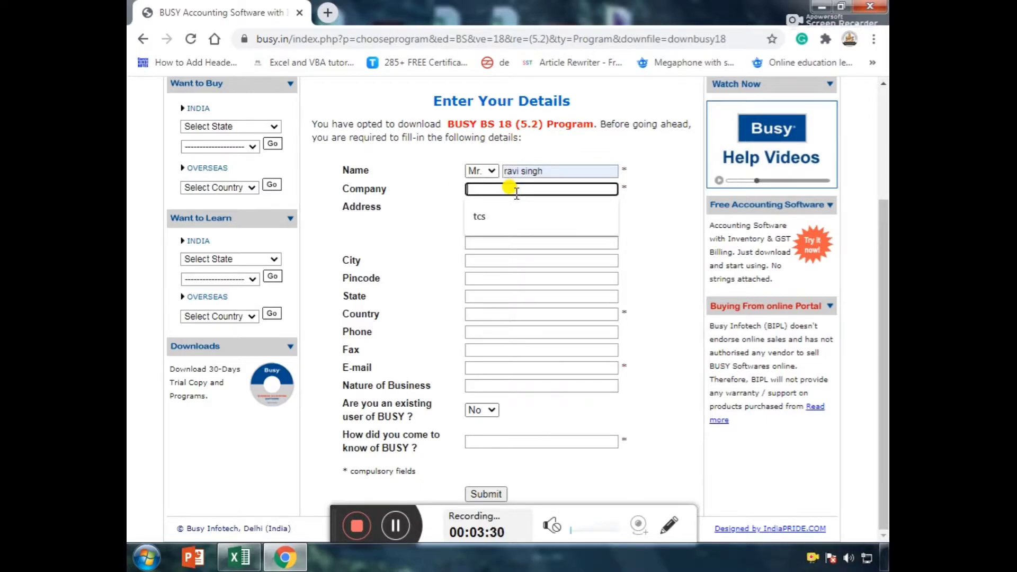
text(IBM LTD)
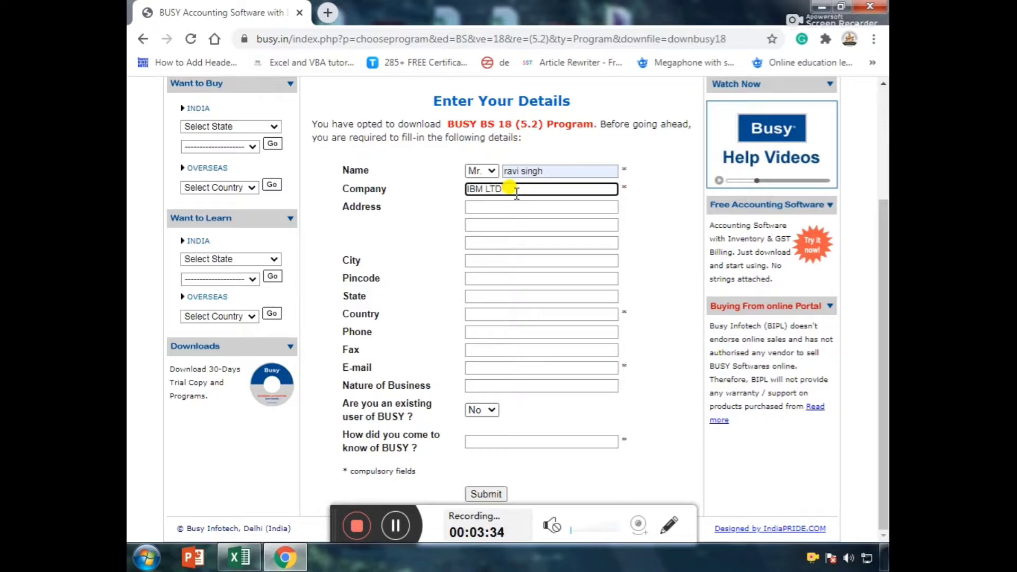
- Set country to India, add the contact's e-mail, choose Internet as the source, and submit
click(583, 314)
click(484, 341)
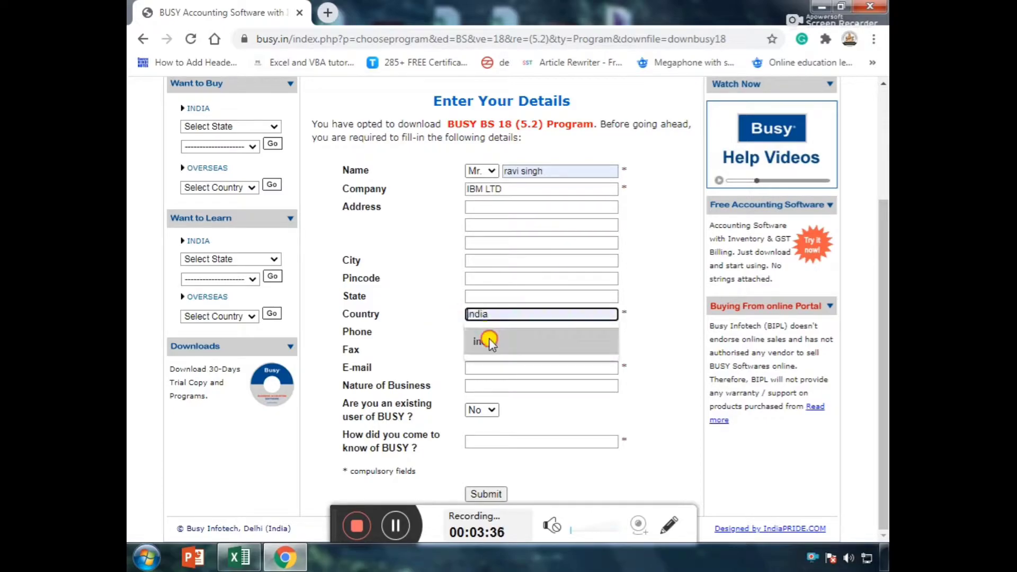
click(554, 368)
click(555, 395)
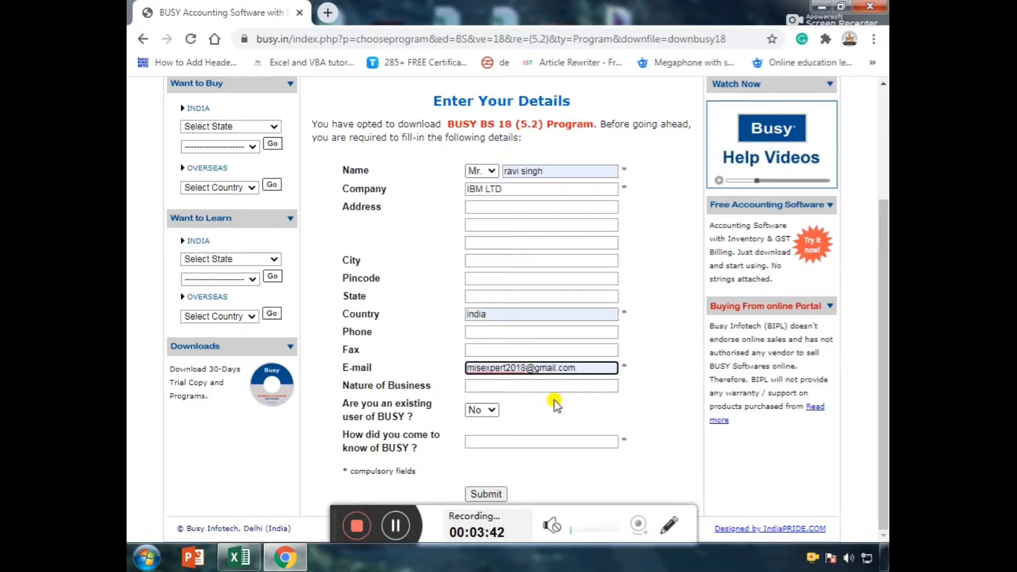
click(548, 424)
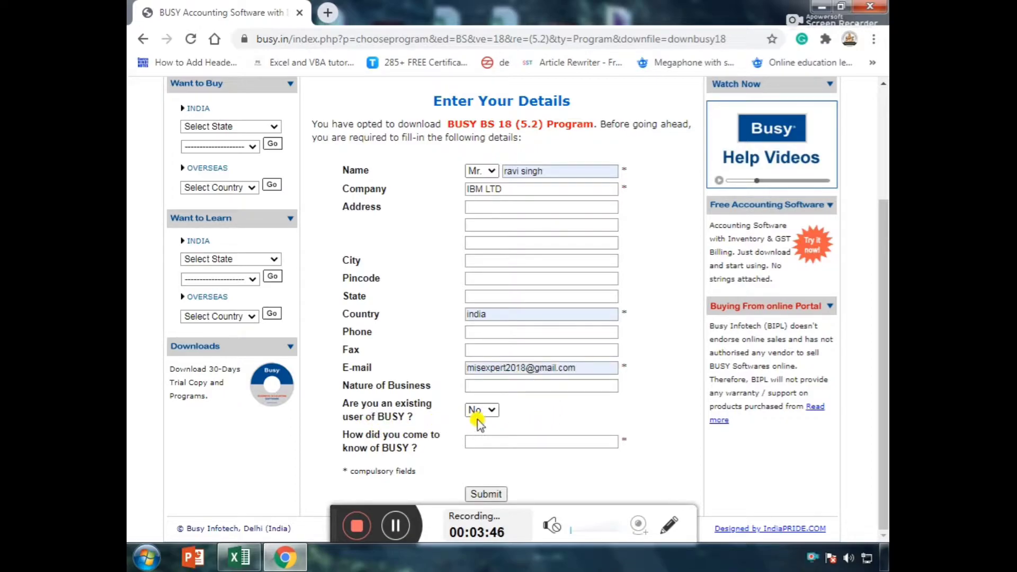
click(510, 442)
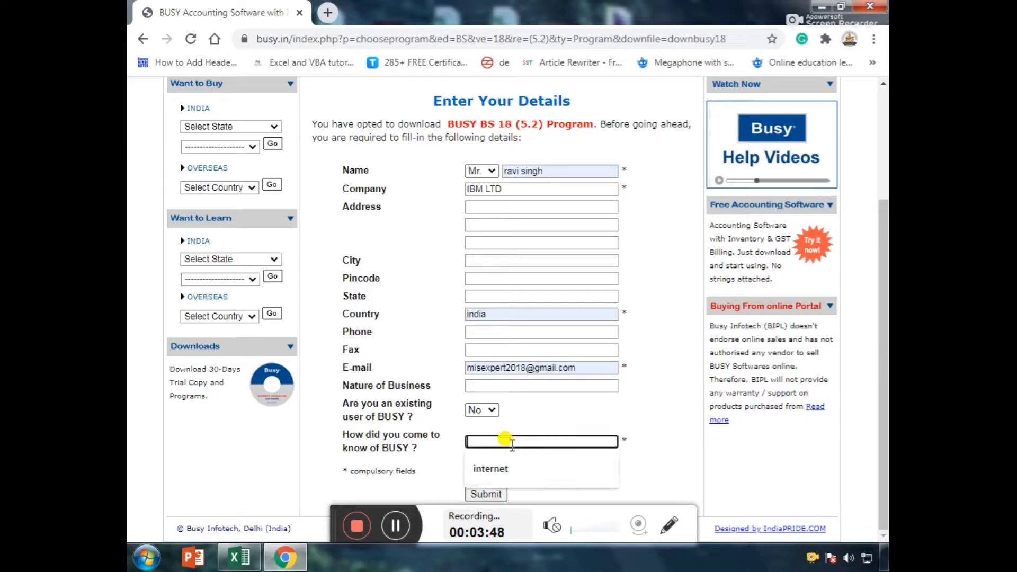
click(490, 466)
click(486, 493)
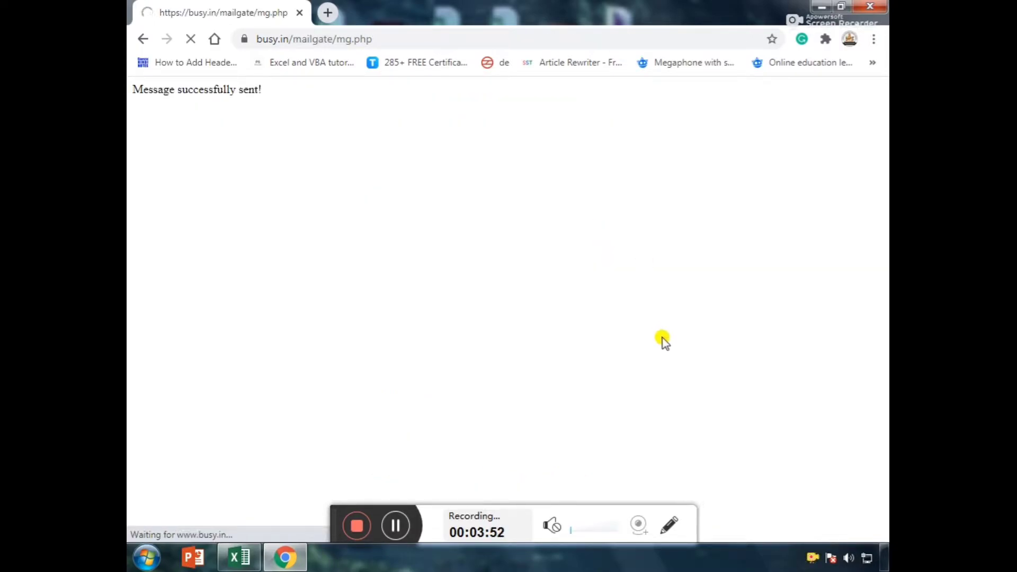
- Review the download instructions, highlighting the 75 MB setup size, then minimise Chrome
scroll(584, 434, down, 1)
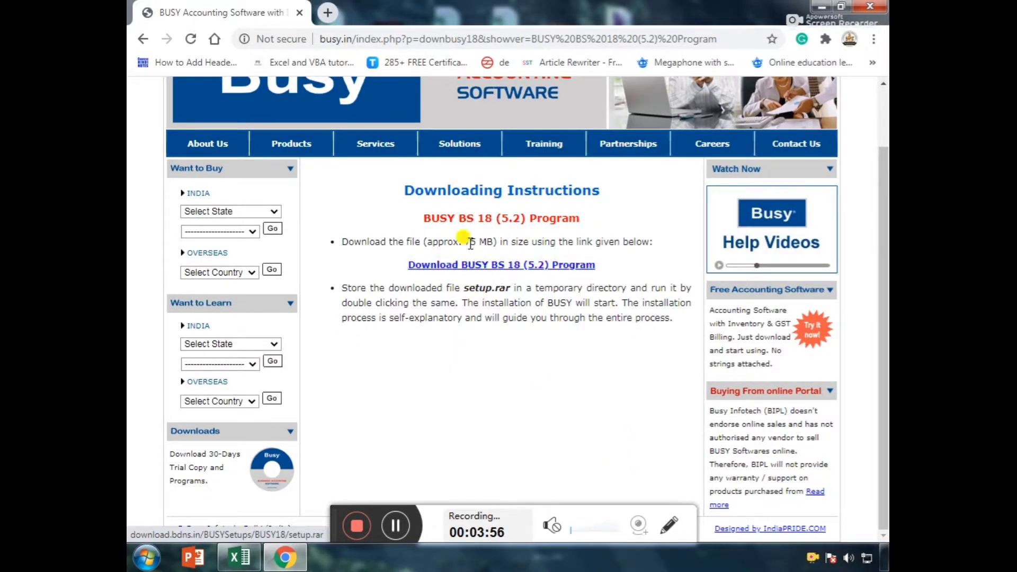
drag(465, 242, 494, 242)
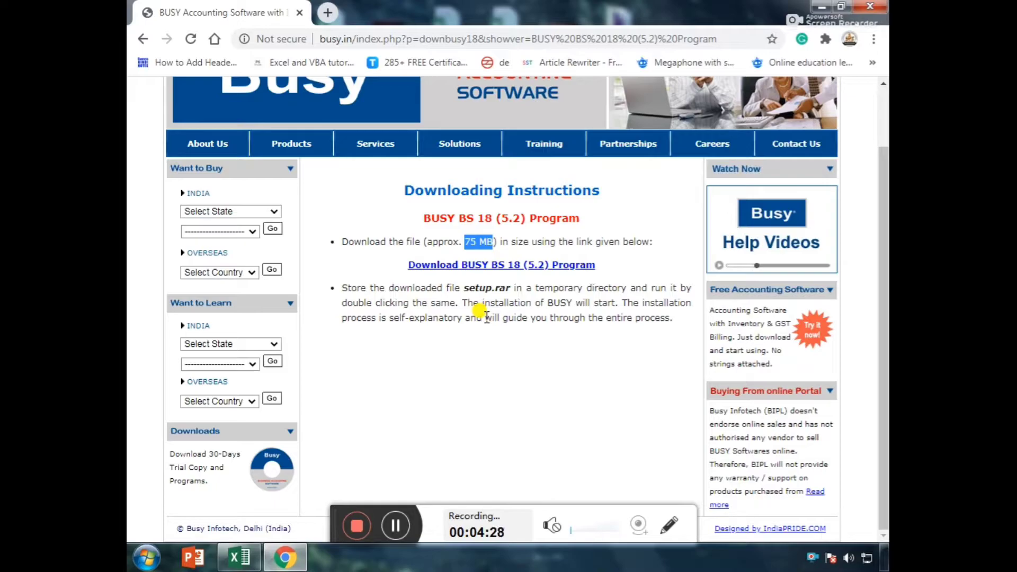
scroll(475, 314, up, 1)
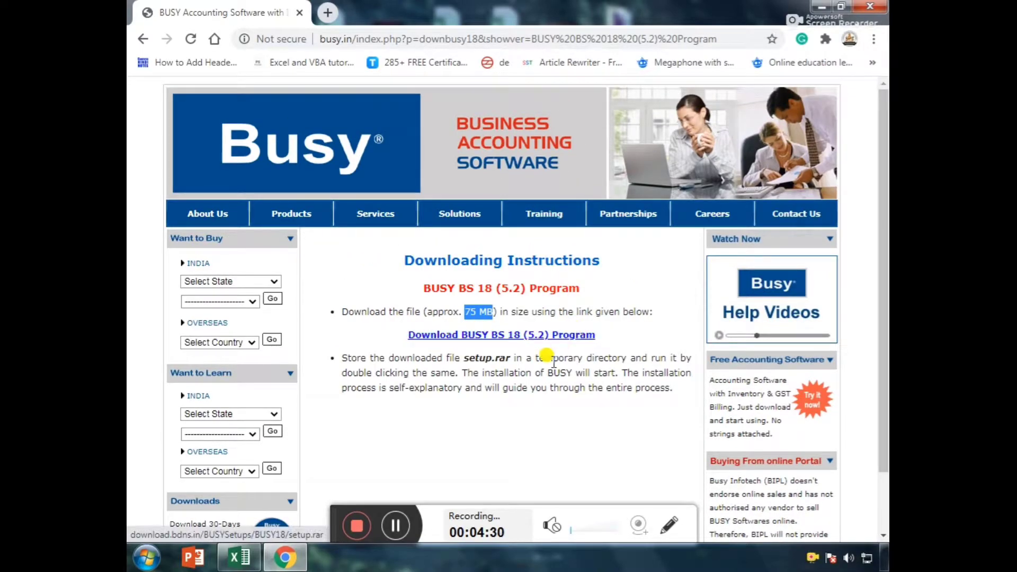
click(822, 7)
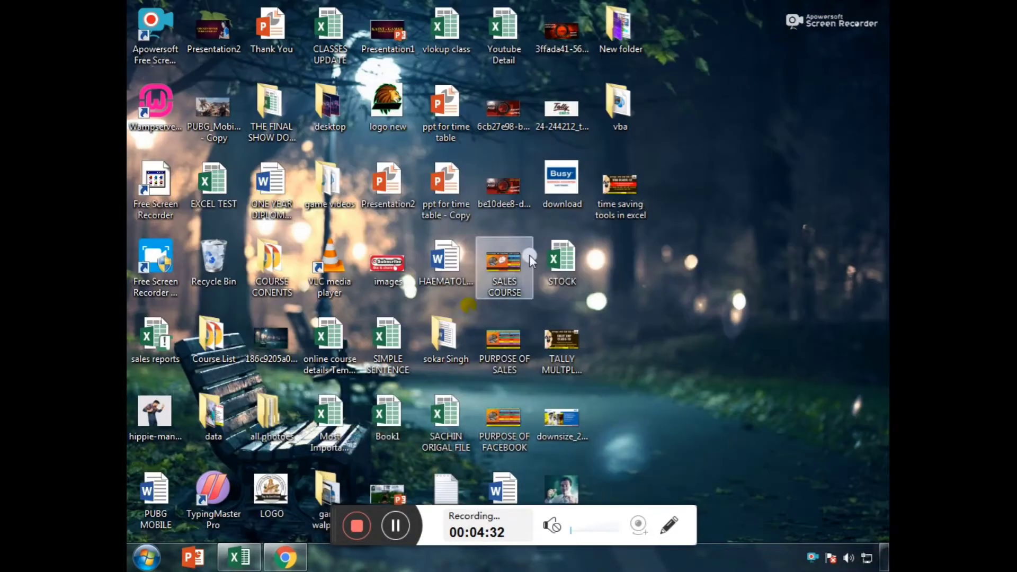
- Search the Start menu for BUSY and launch Busy 18
click(147, 557)
click(209, 518)
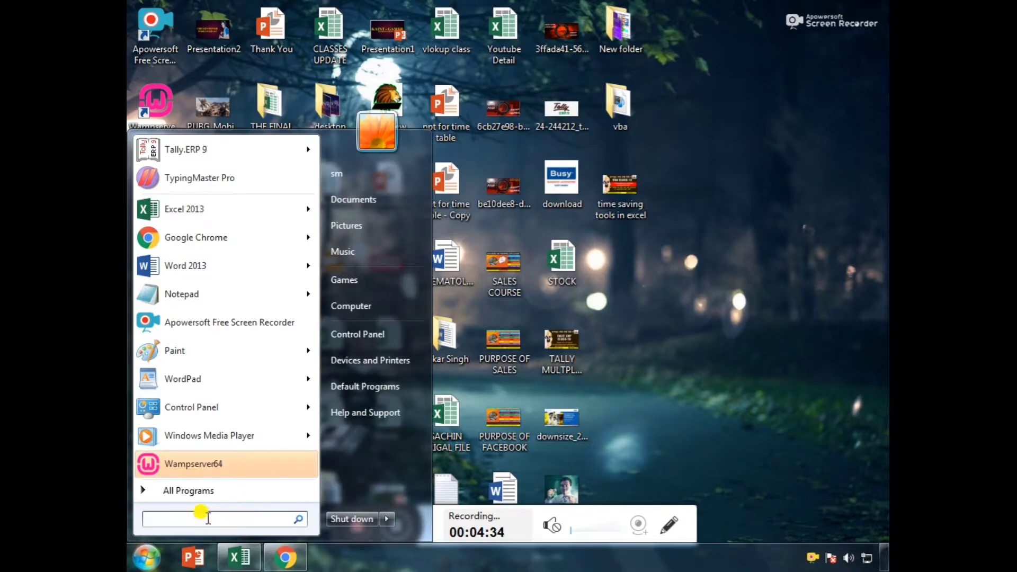
text(BUSY)
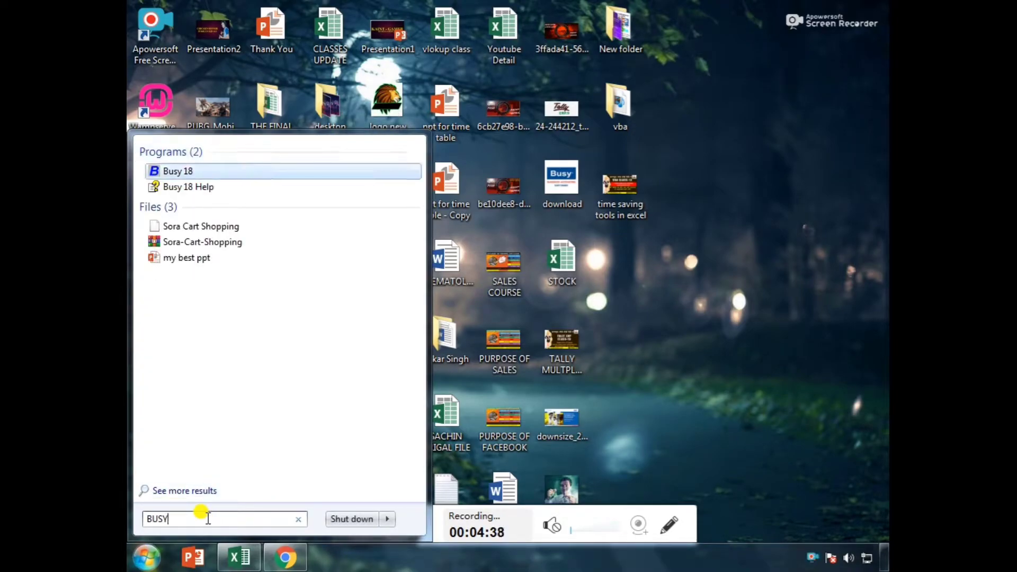
click(183, 172)
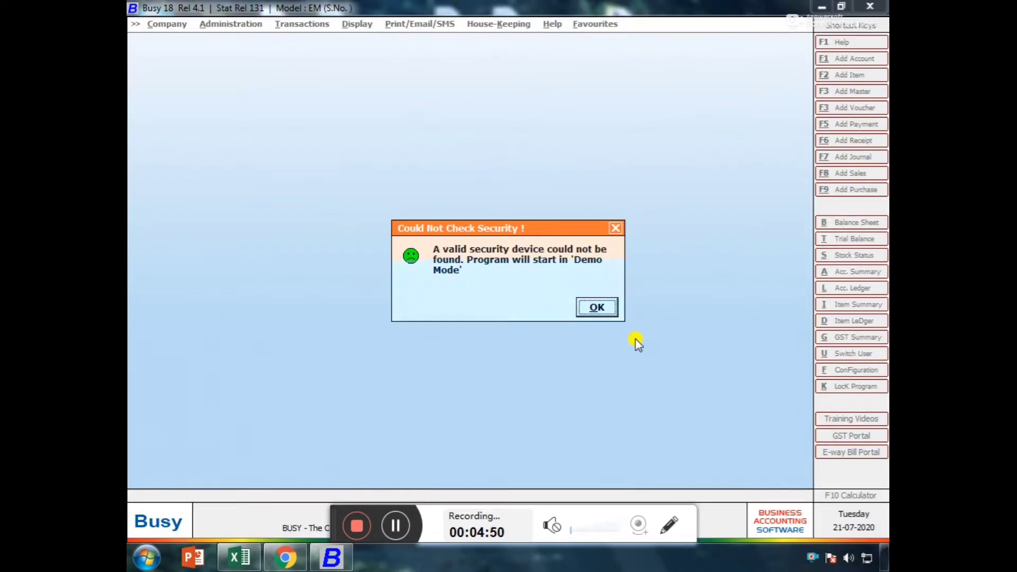
- Accept the demo-mode security warning and choose Create Company from the Company menu
key(Return)
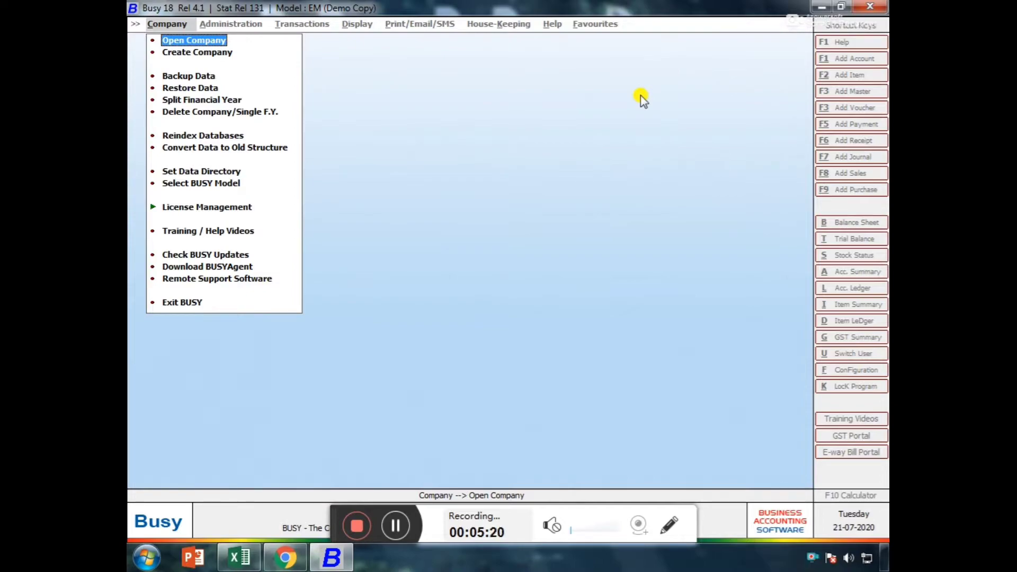
key(Down)
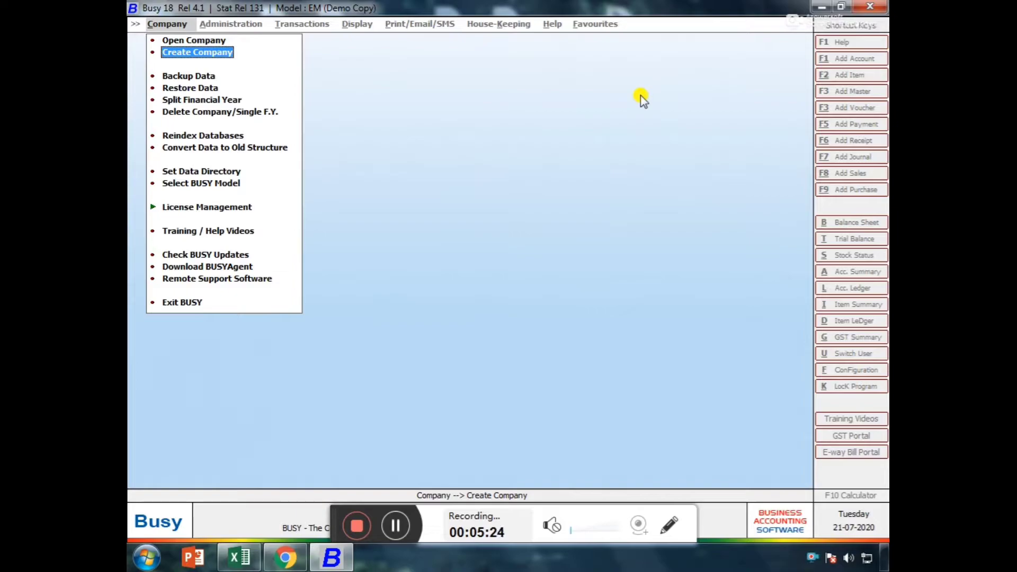
key(Return)
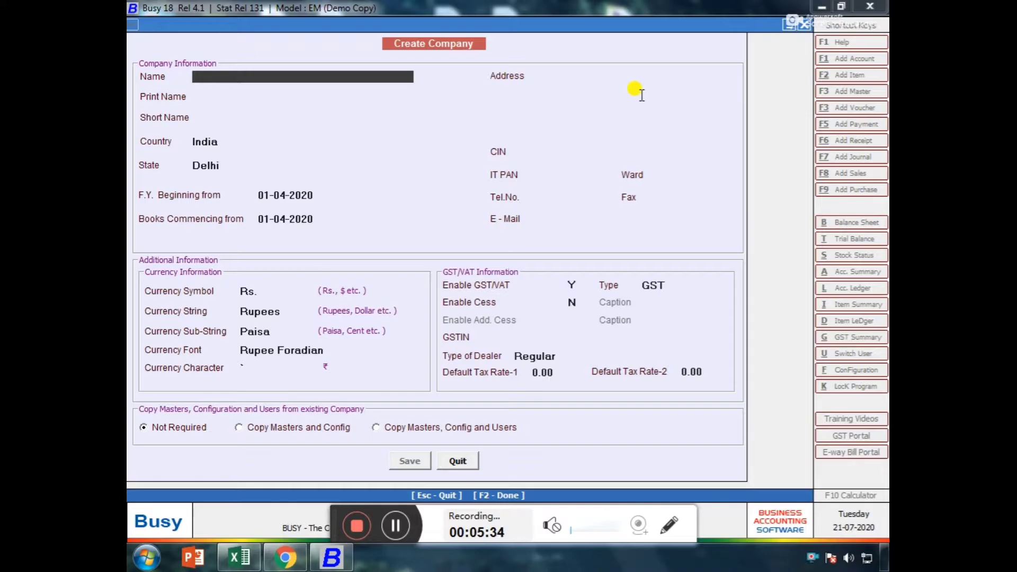
- Enter company name TCS PVT LTD DELHI, keep it as print name, and set short name TCS LTD
text(TCS PVT LTD )
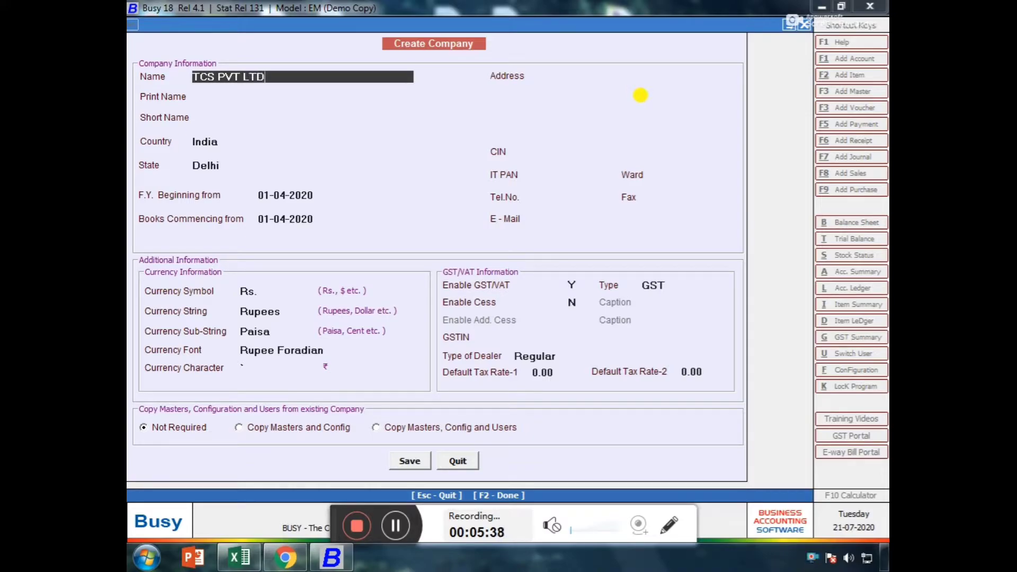
text(DELHI)
key(Return)
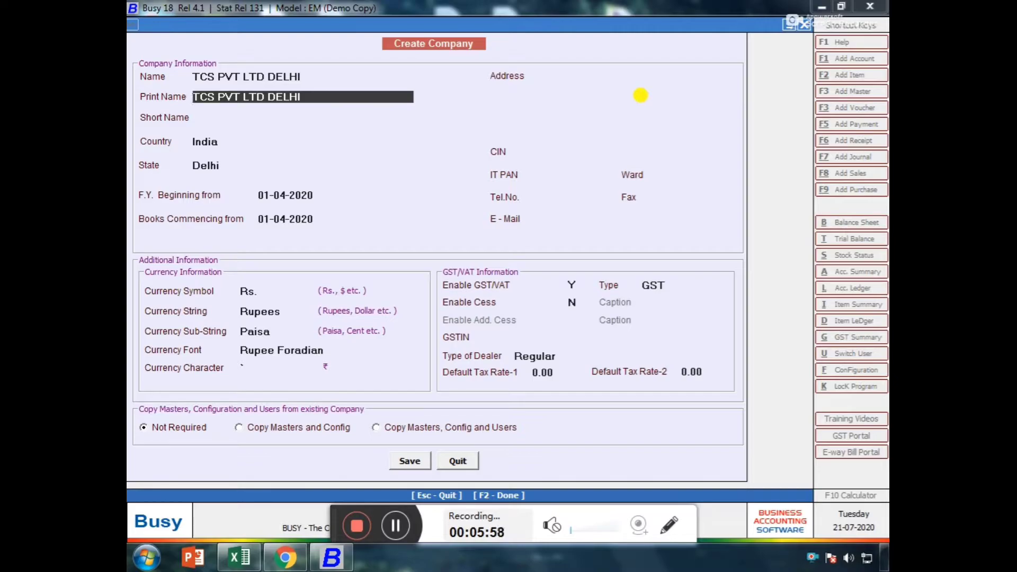
key(Return)
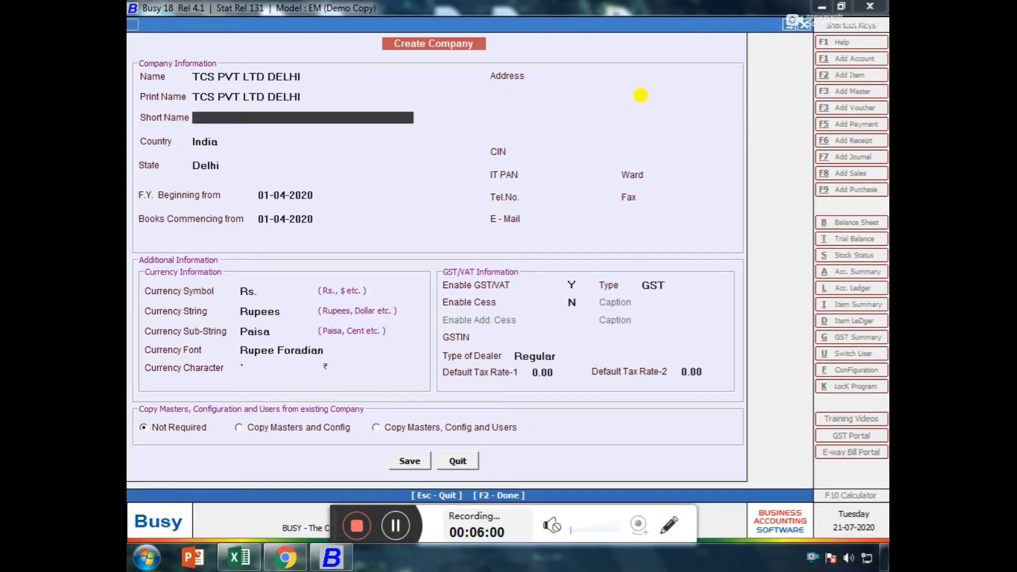
text(TCS LTD)
key(Return)
- Accept India, Delhi and 01-04-2020 as both F.Y. beginning and books commencing dates
key(Return)
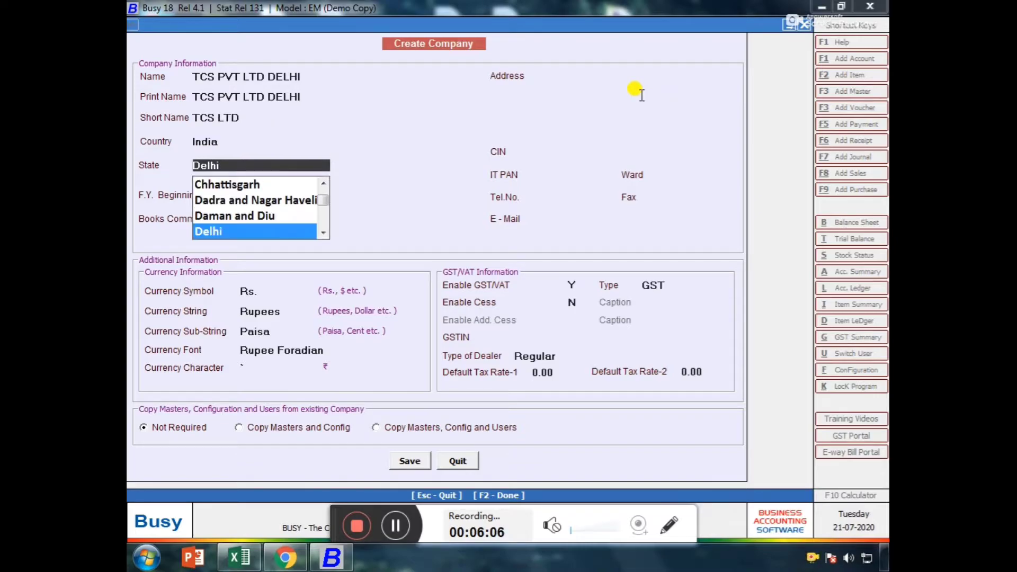
key(Return)
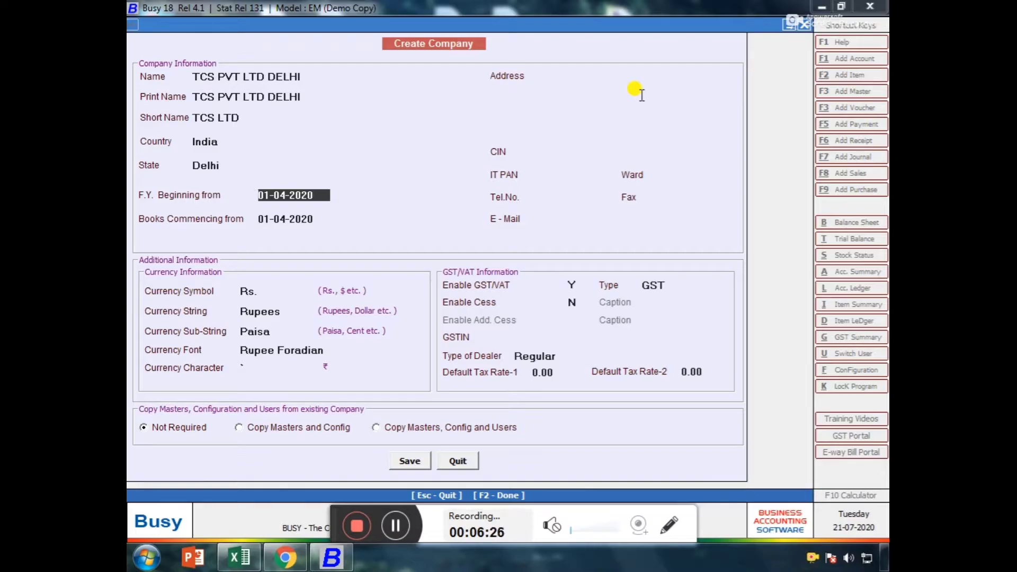
key(Return)
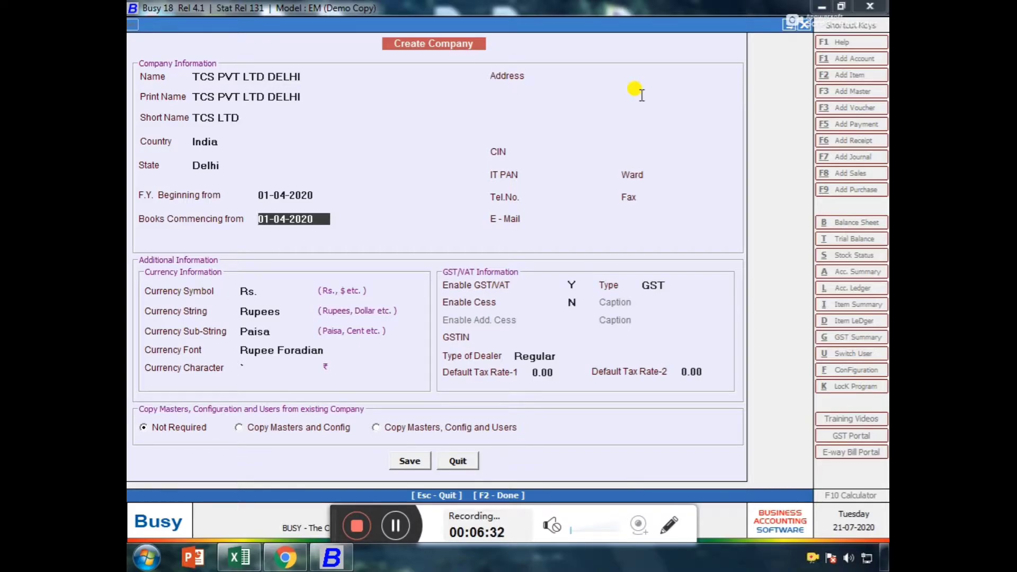
key(Up)
key(Down)
key(Up)
key(Down)
key(Up)
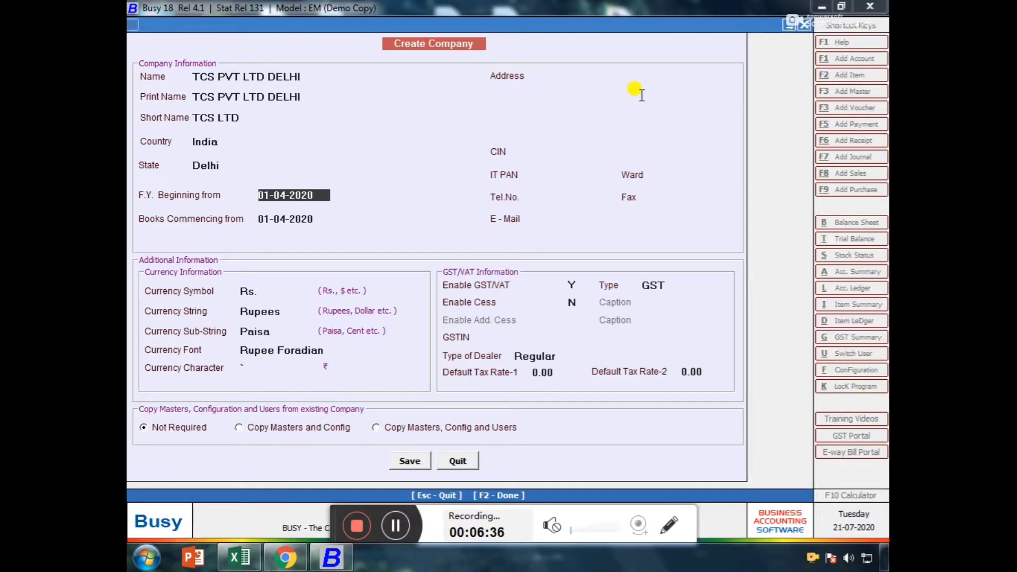
key(Down)
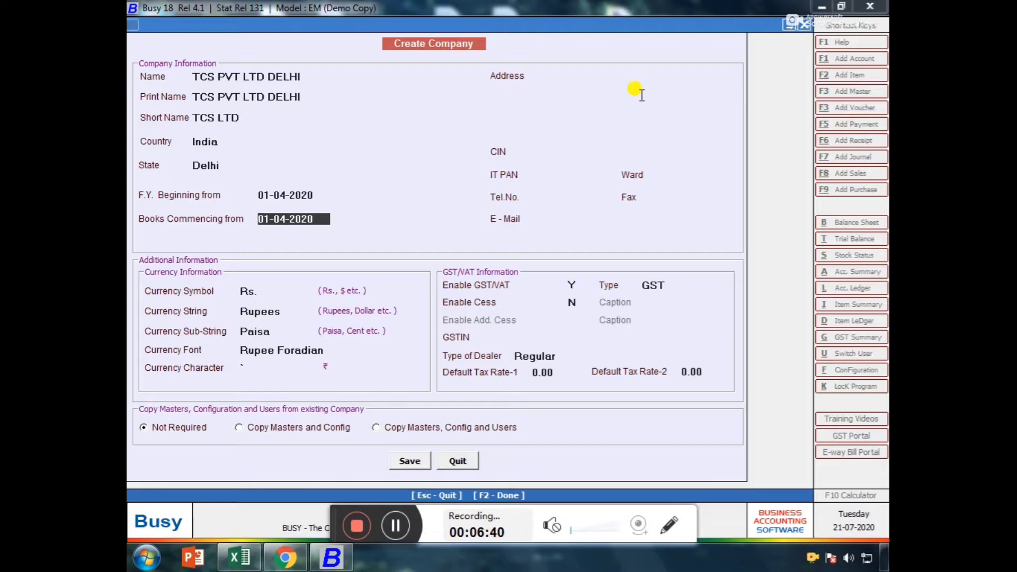
key(Up)
key(Return)
key(Return)
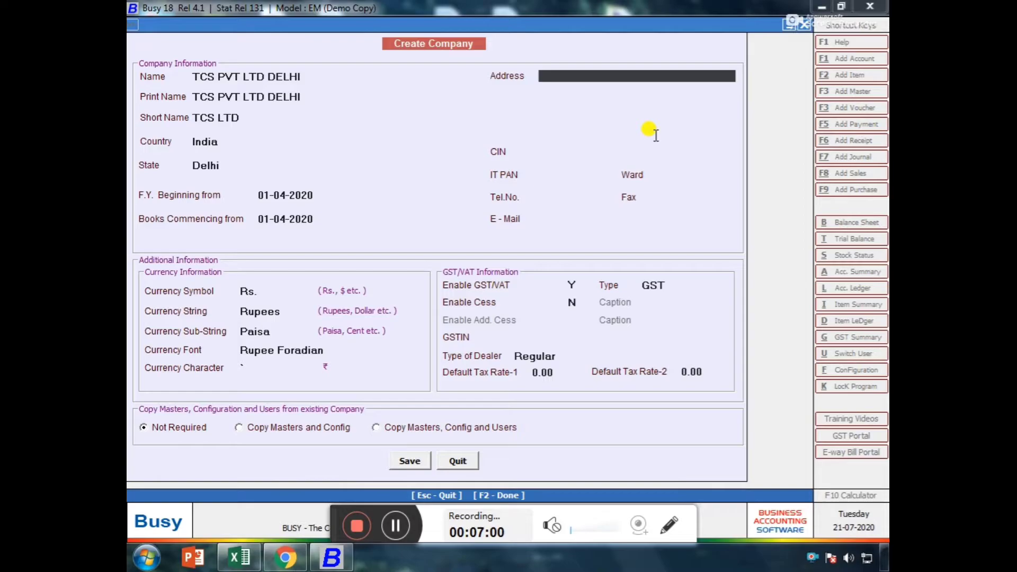
- Enter the company's address line and leave the CIN, PAN, Ward and e-mail fields blank
text(KHANPUR)
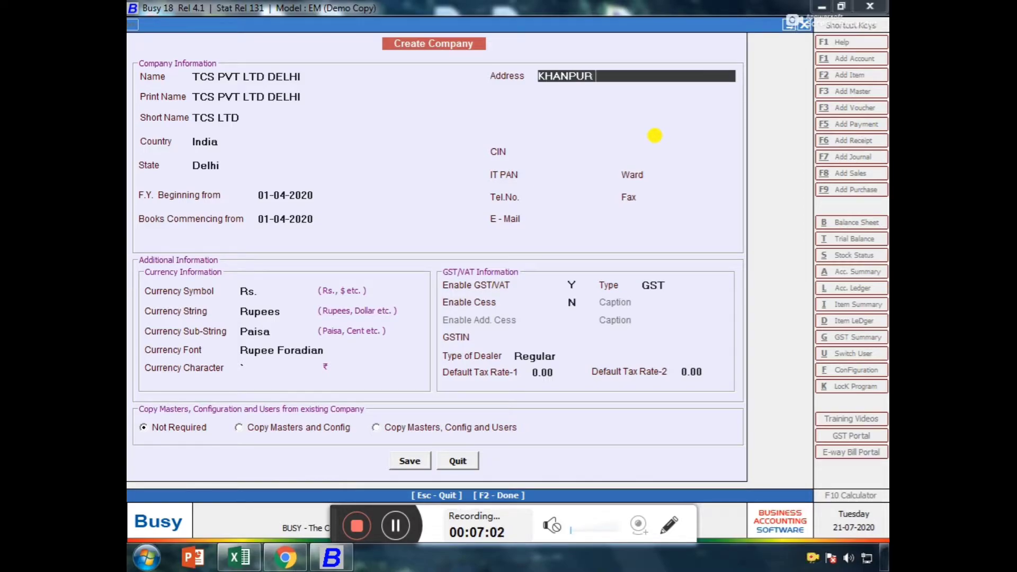
text( B BLOCK4545)
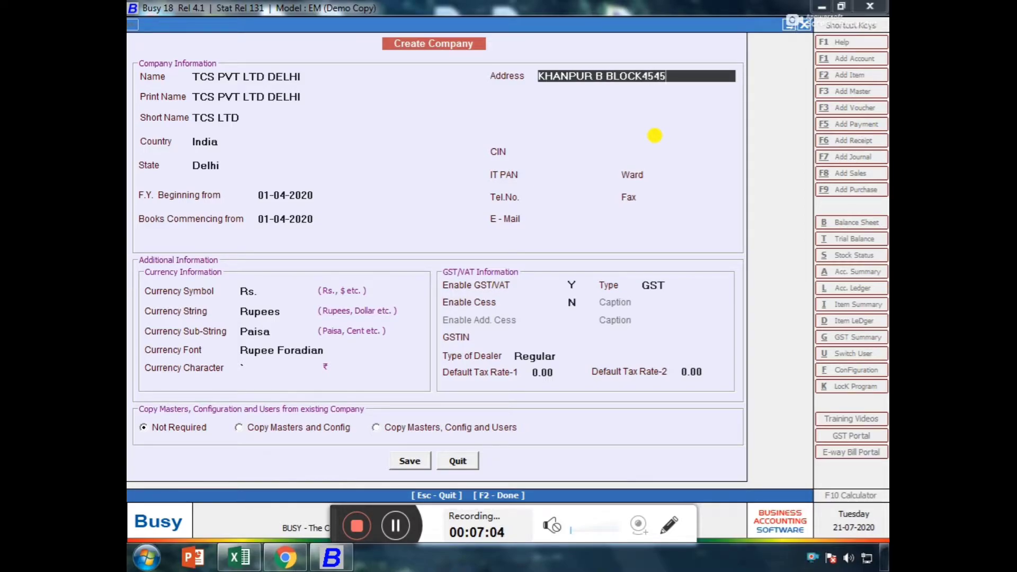
key(Return)
key(Return)
key(Return)
key(Return)
key(Return)
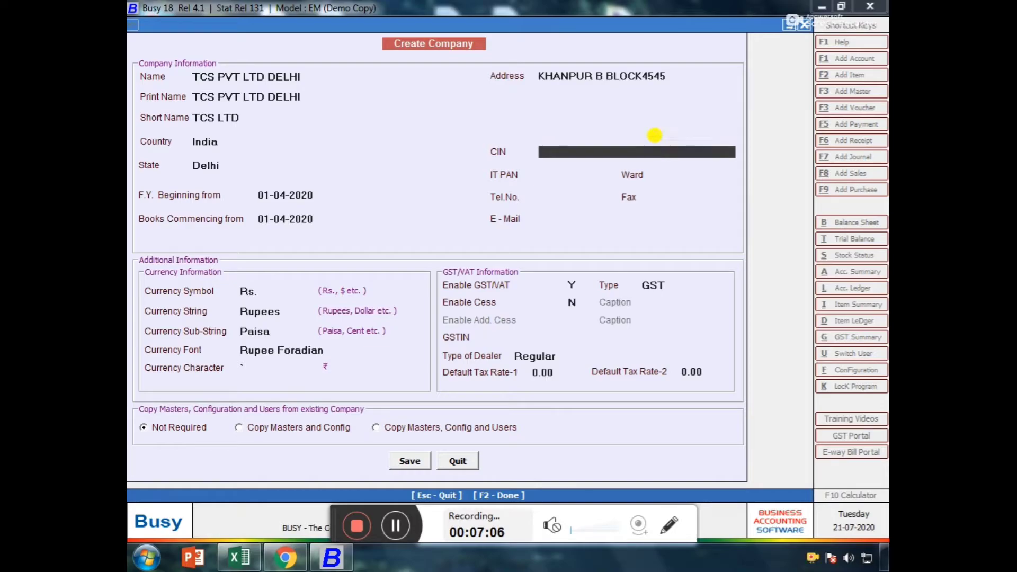
key(Return)
key(Return)
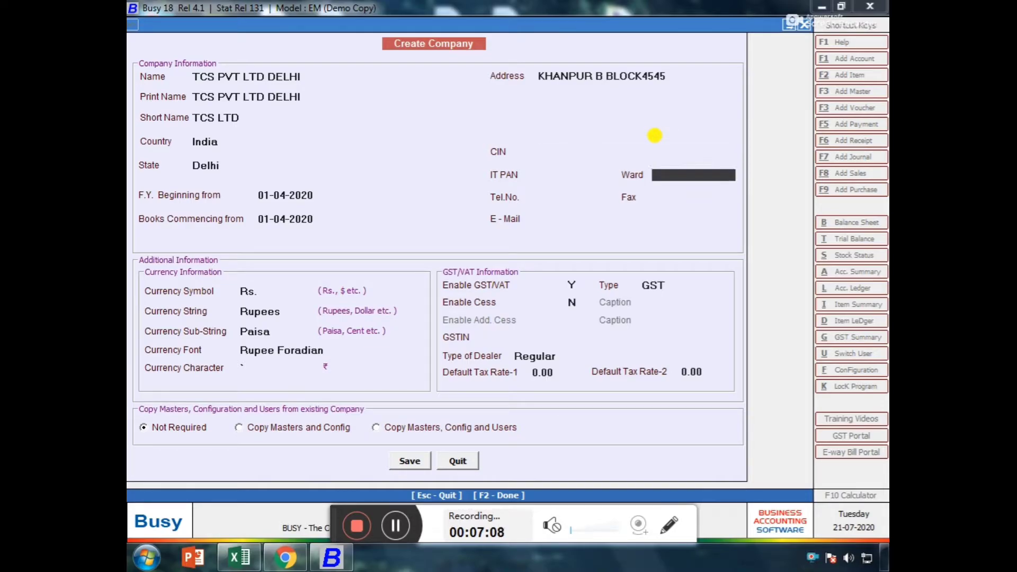
key(Return)
key(Return)
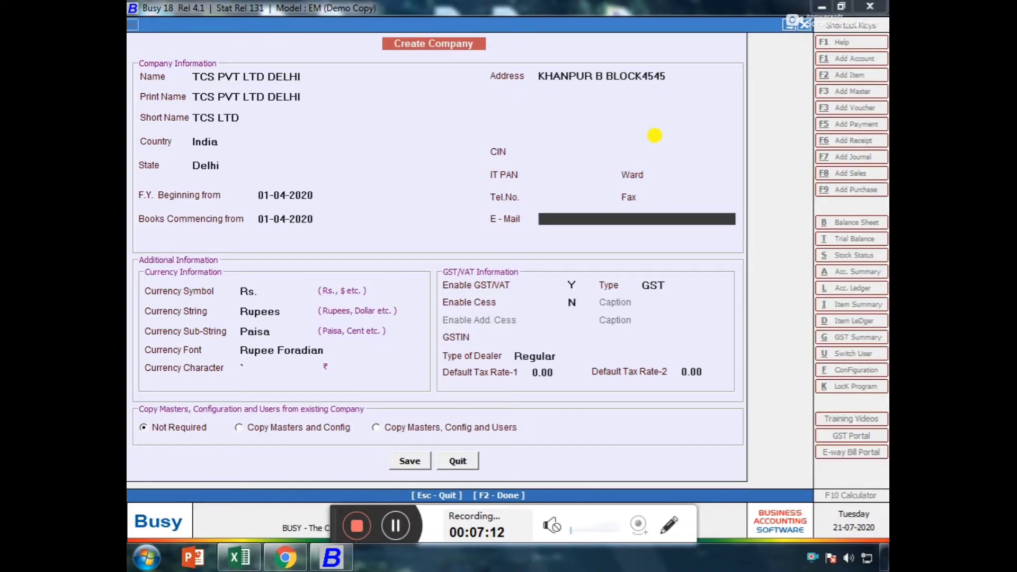
key(Return)
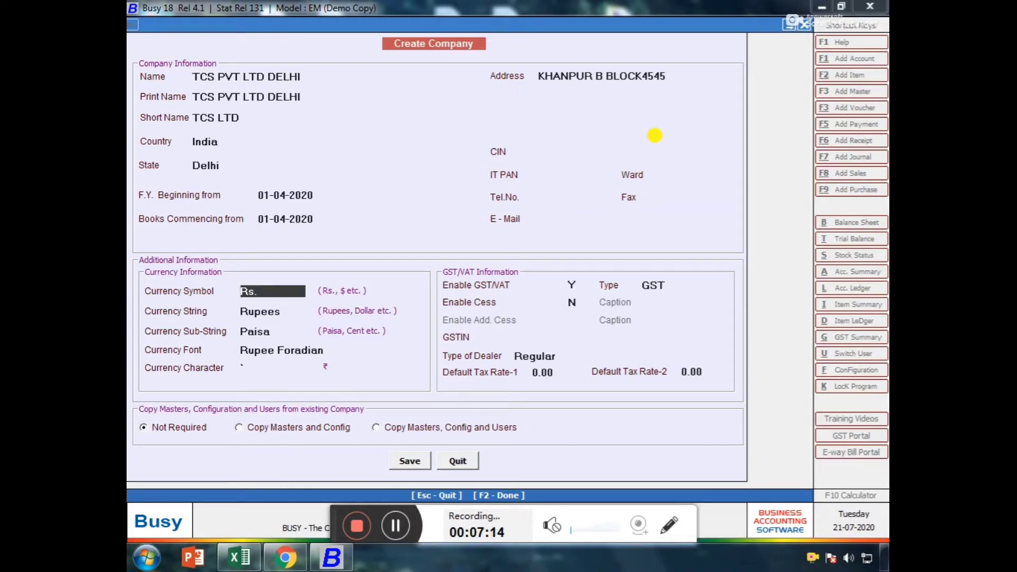
- Keep Rs./Rupees/Paisa currency, choose GST as the tax type, and accept Regular dealer type
key(Return)
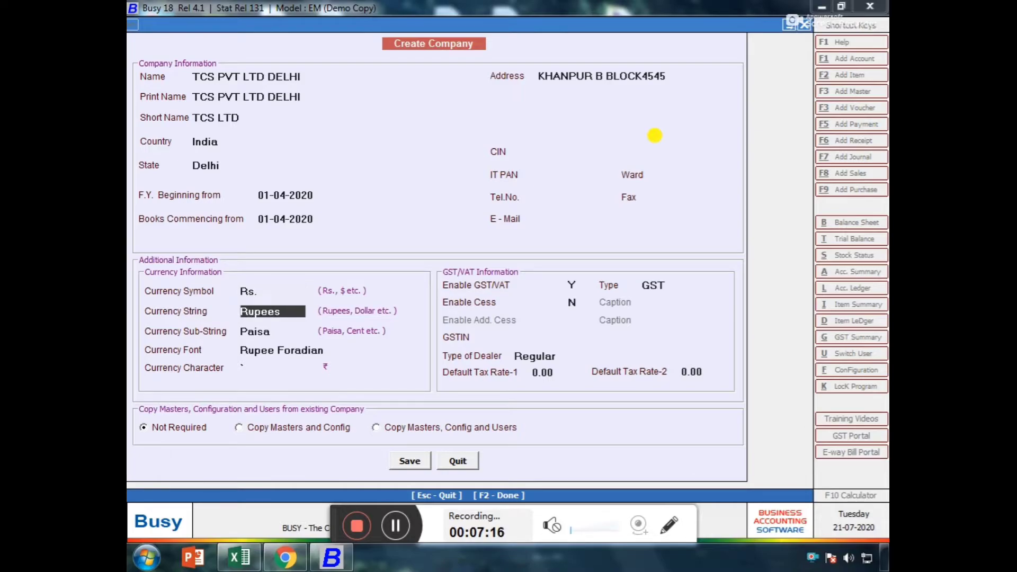
key(Return)
key(Return)
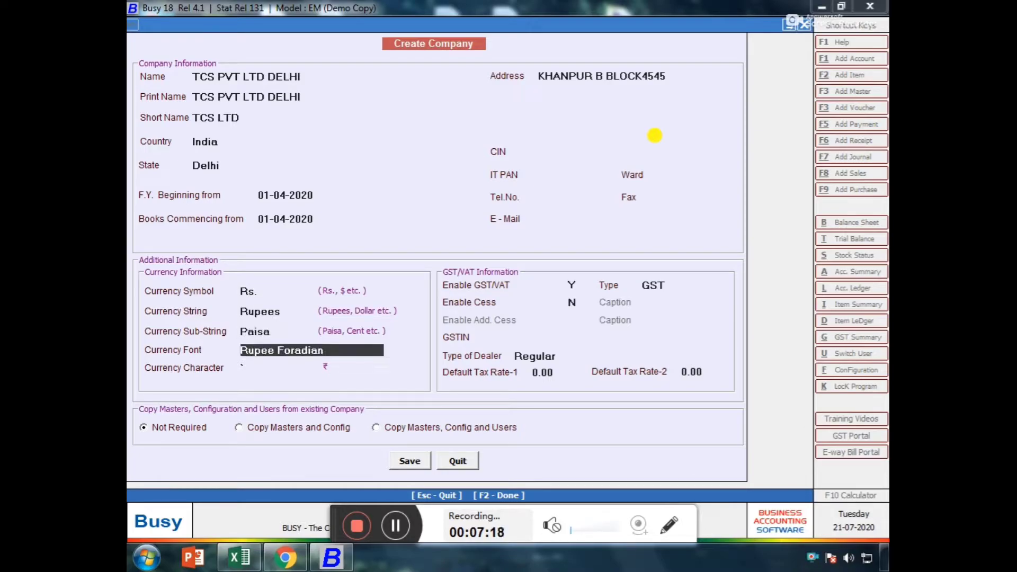
key(Up)
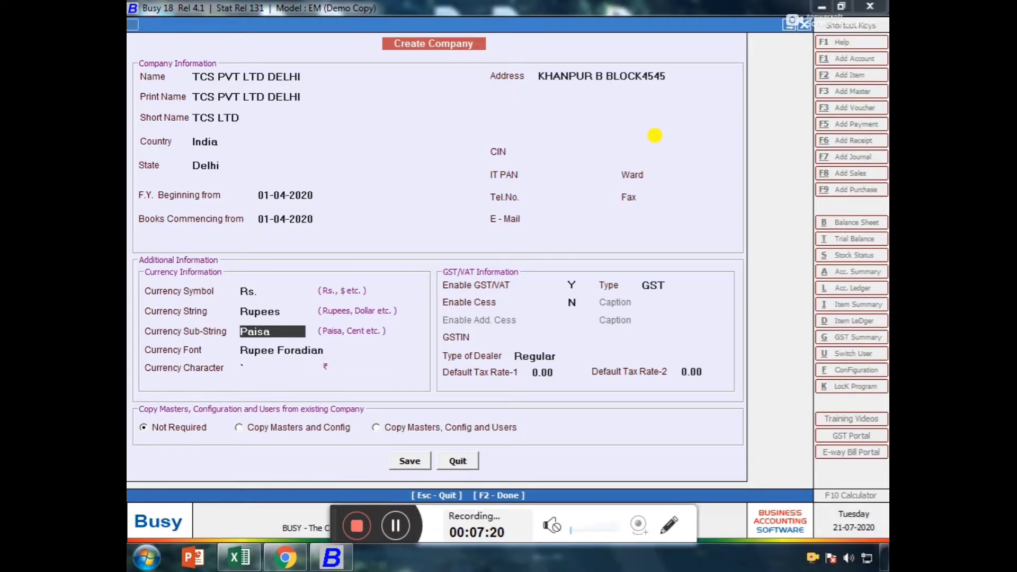
key(Return)
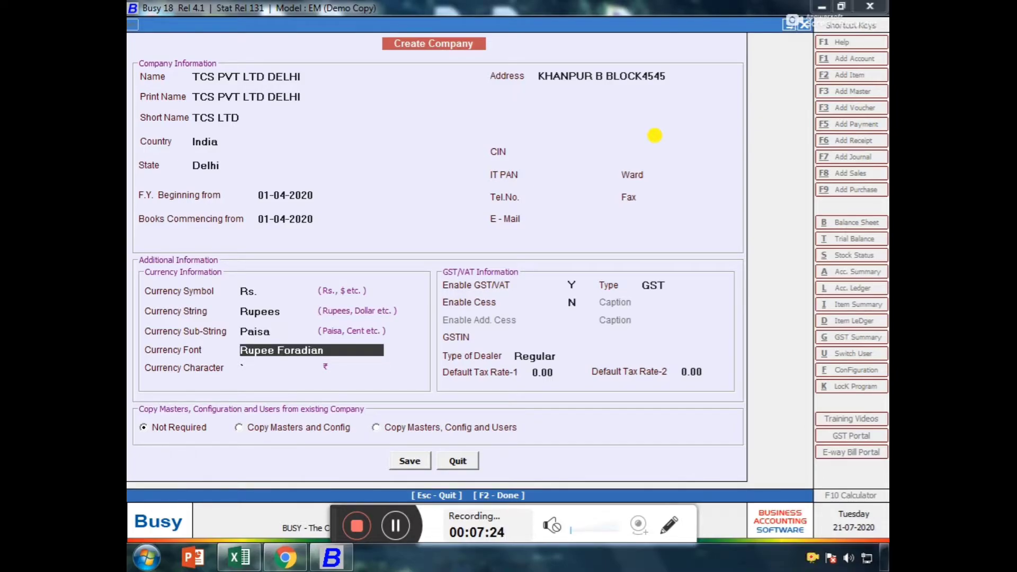
key(Return)
key(Return)
key(Return)
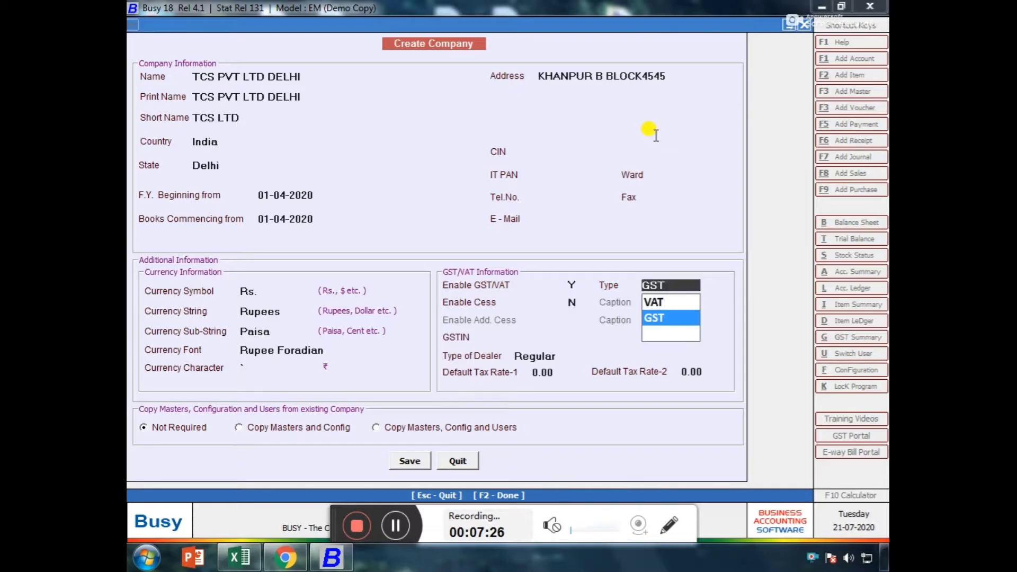
key(Return)
key(Return)
key(Return)
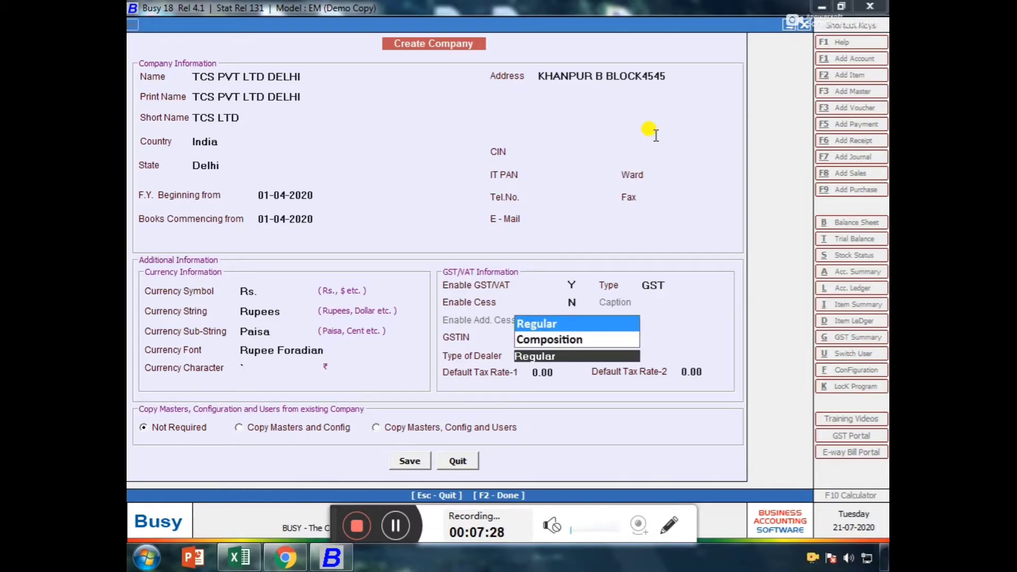
key(Return)
key(Return)
key(Return)
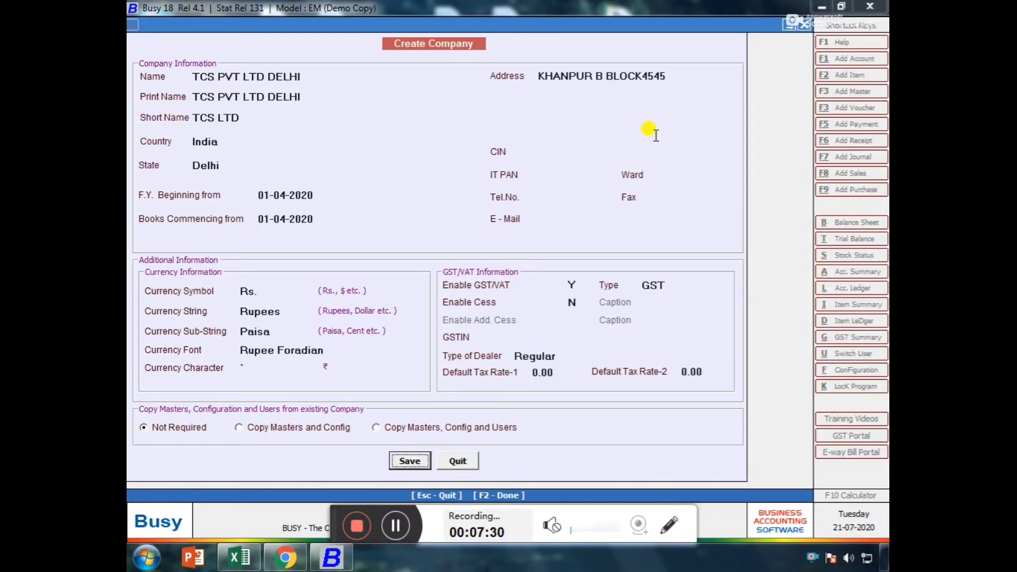
- Save the TCS PVT LTD DELHI company details and answer Yes to 'Save this information?'
click(412, 459)
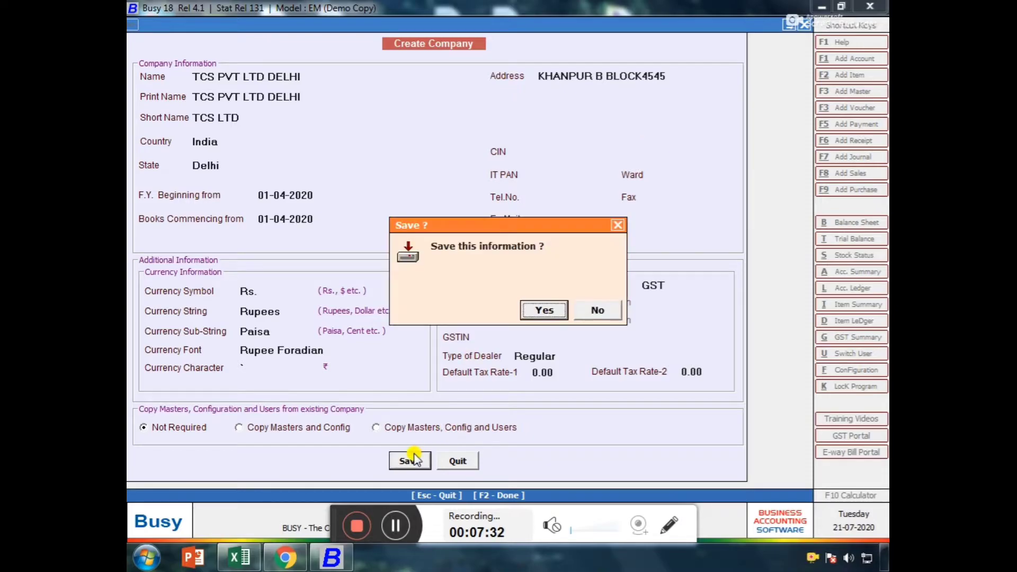
click(544, 310)
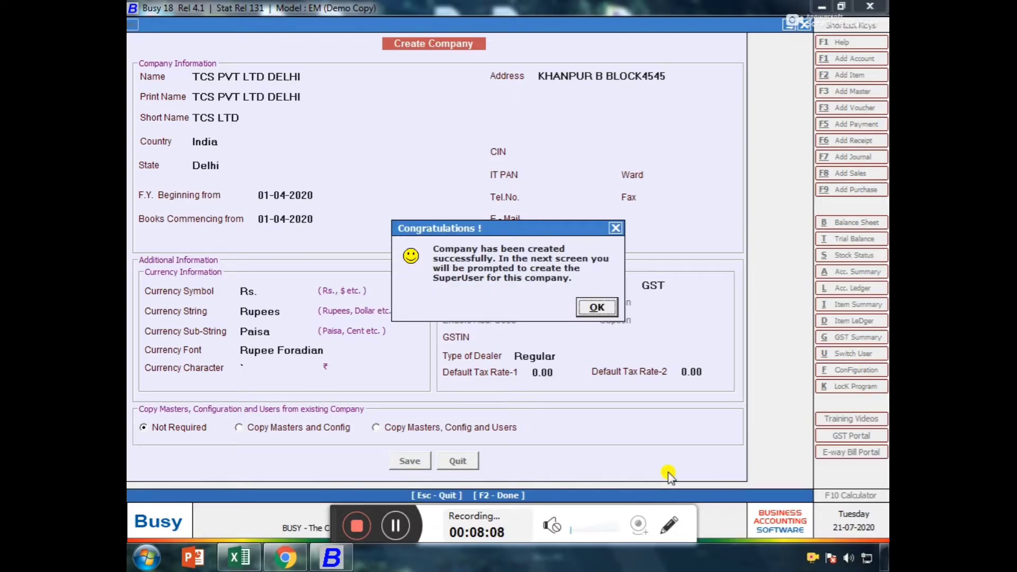
- Dismiss the Congratulations message and create a SuperUser with a name and password entered twice
key(Return)
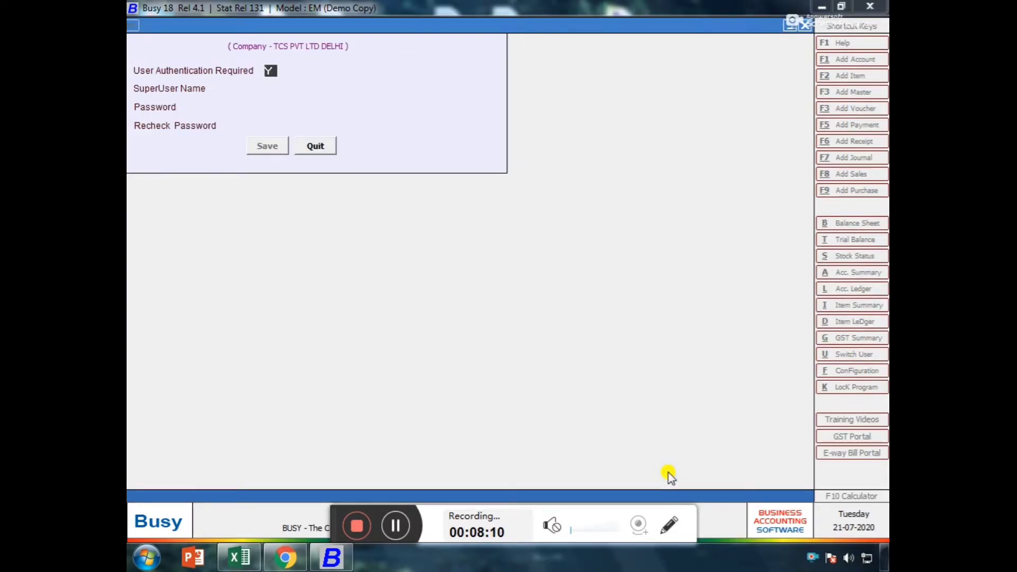
key(Return)
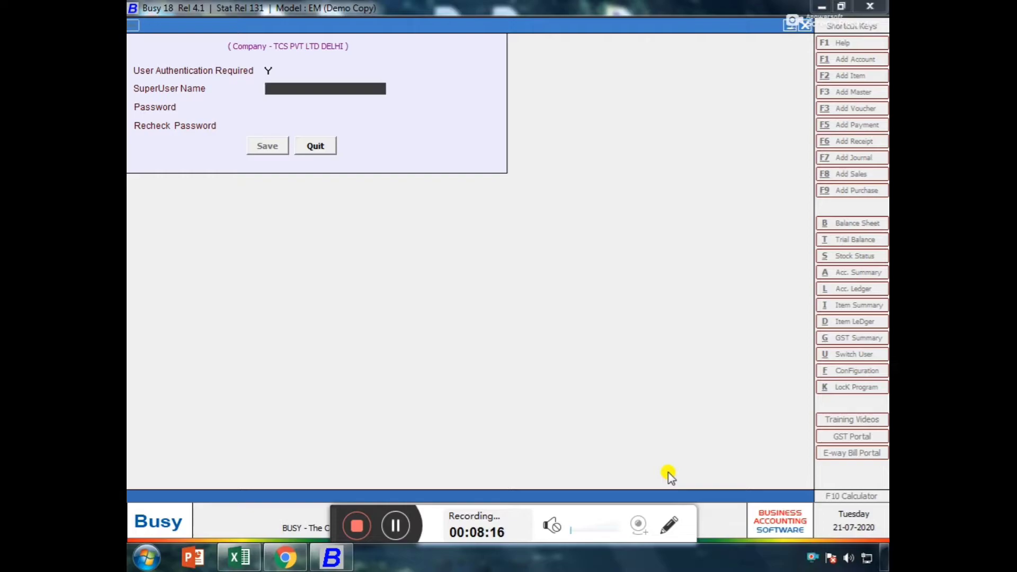
text(RAVI)
key(Return)
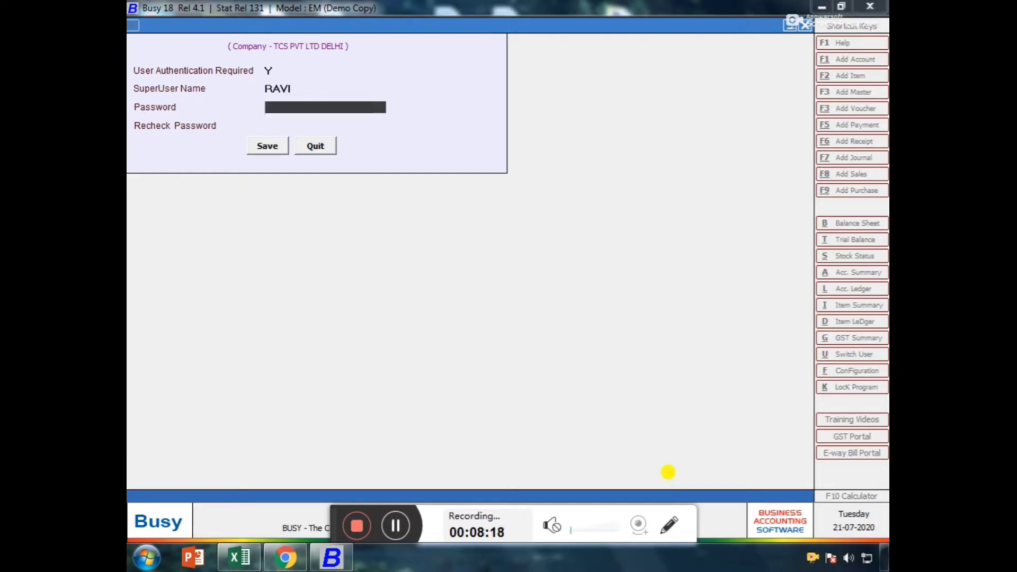
text(***)
key(Return)
text(***)
key(Return)
key(Return)
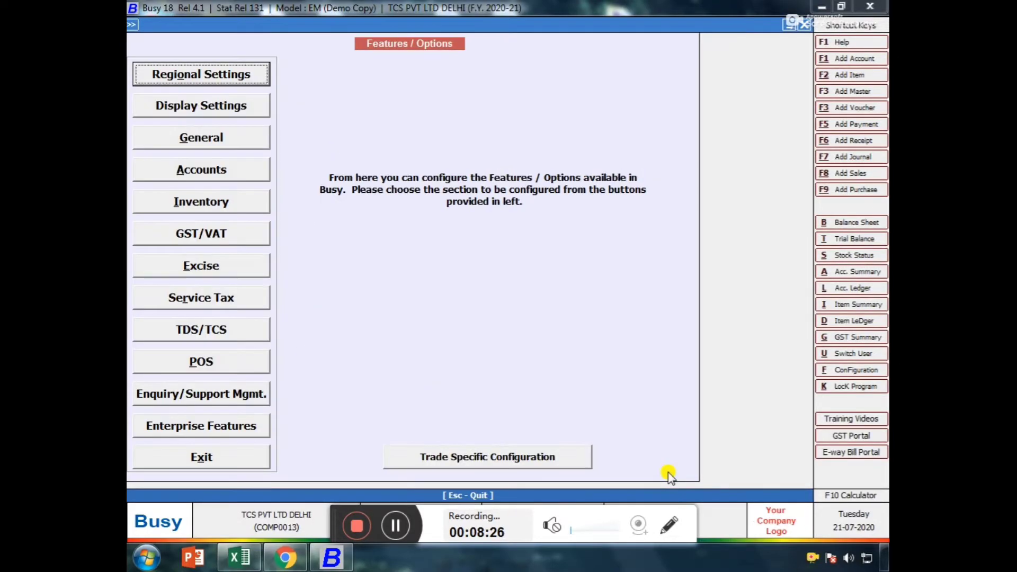
- Exit Features/Options to Busy's main menu, minimize the browser, and switch to Excel
key(Escape)
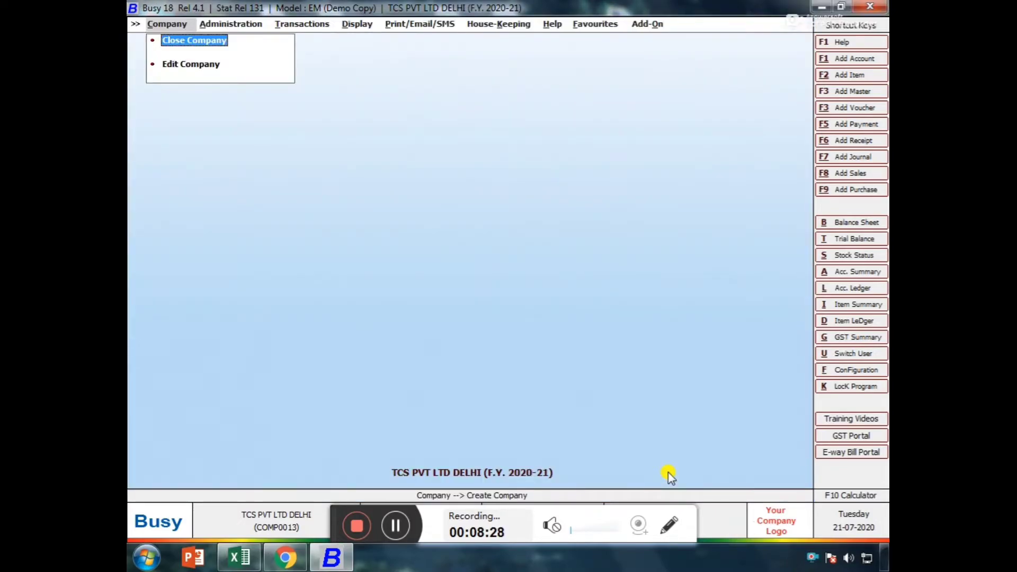
key(Escape)
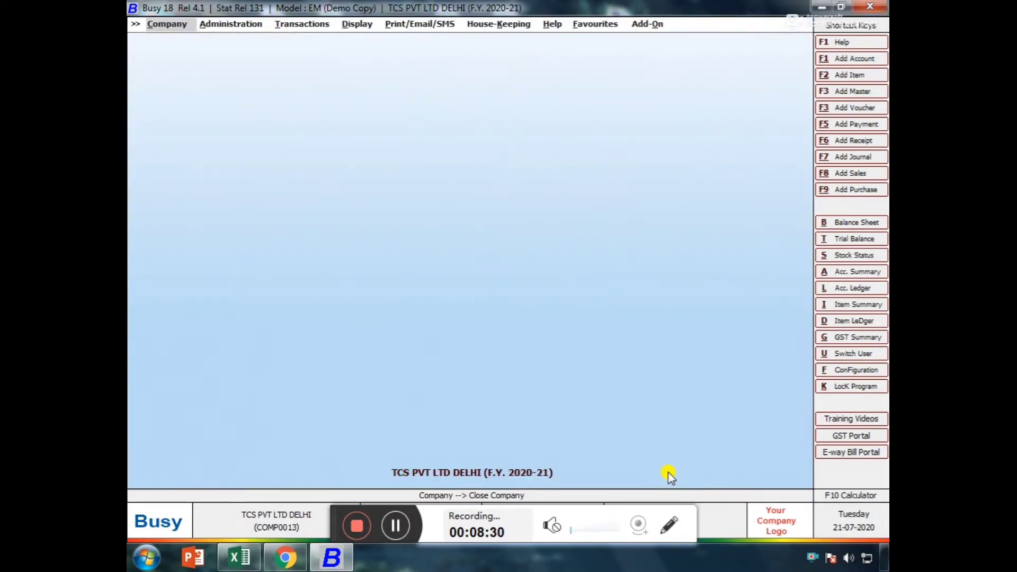
key(Return)
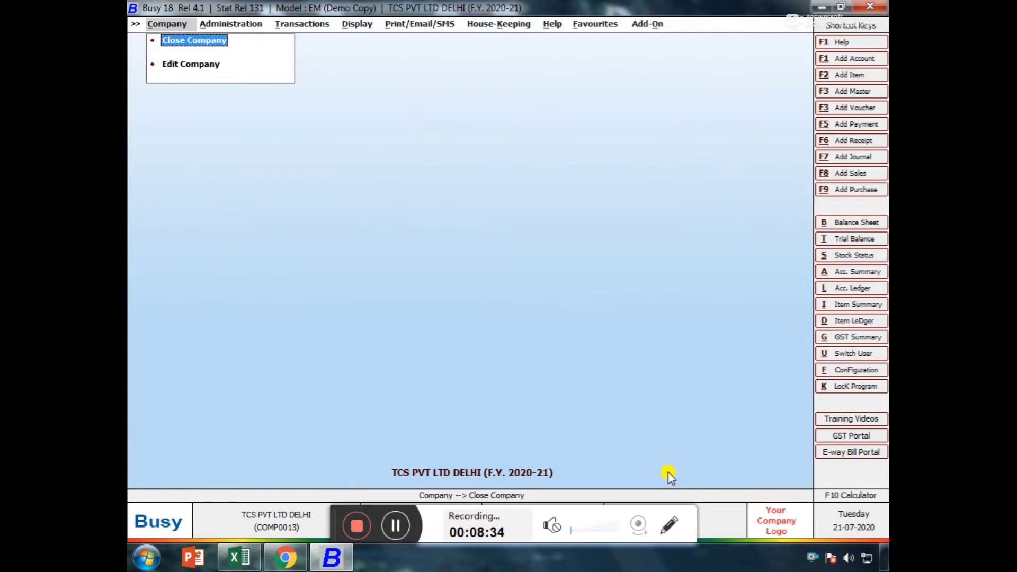
key(Escape)
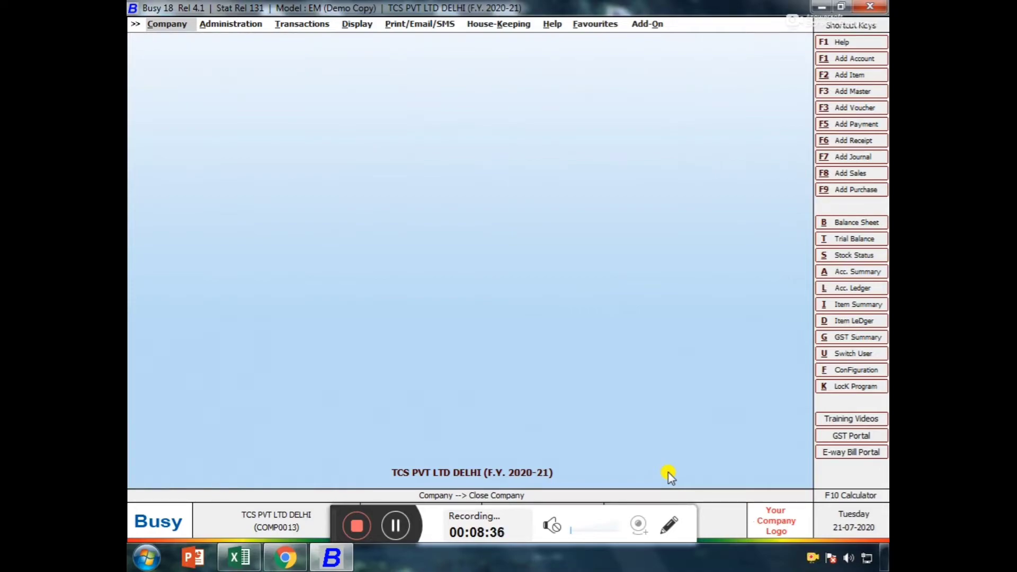
key(alt+Tab)
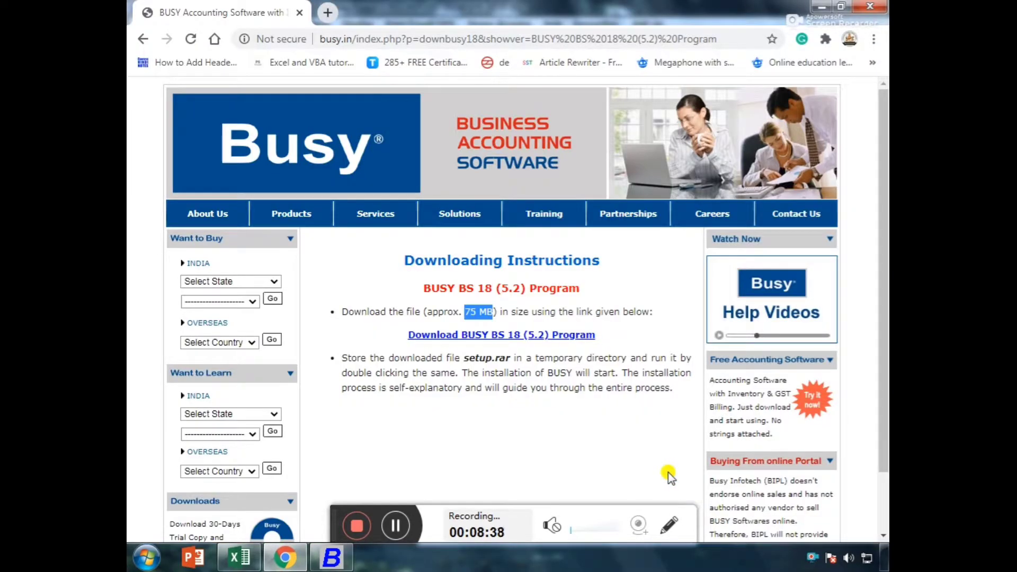
click(823, 6)
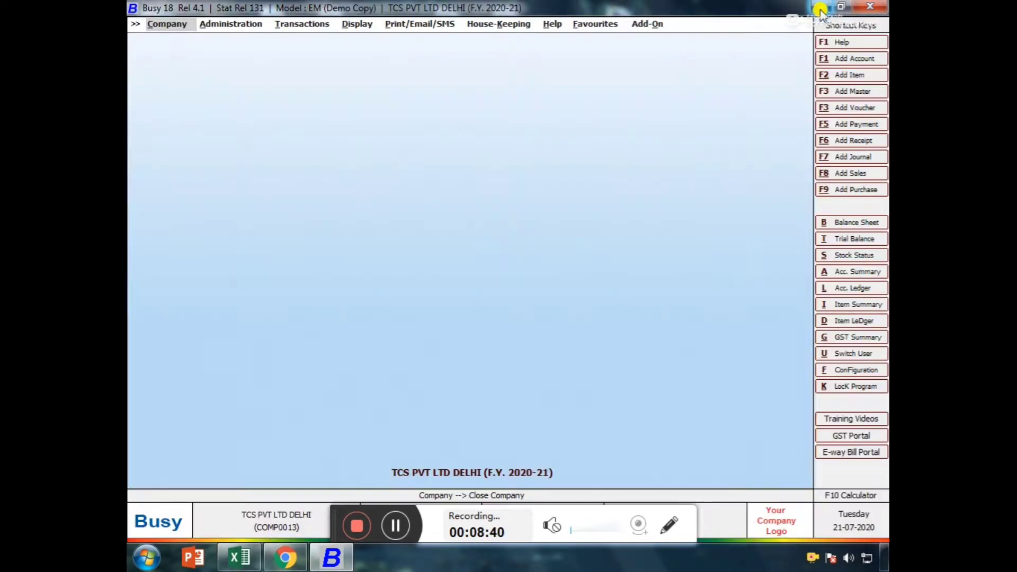
key(alt+Tab)
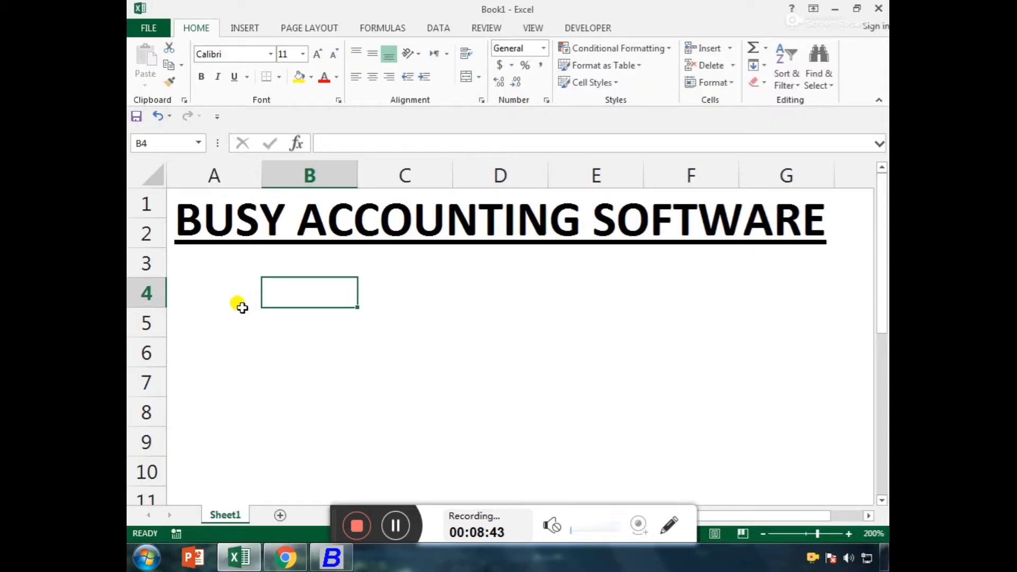
- Enter the heading LEDGER CREATION in cell A4
click(241, 311)
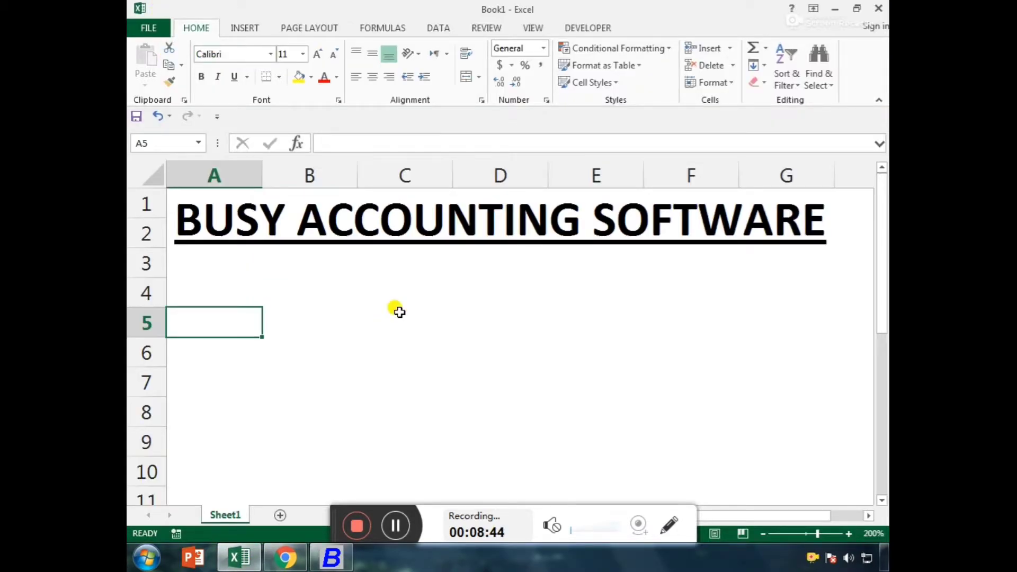
key(Up)
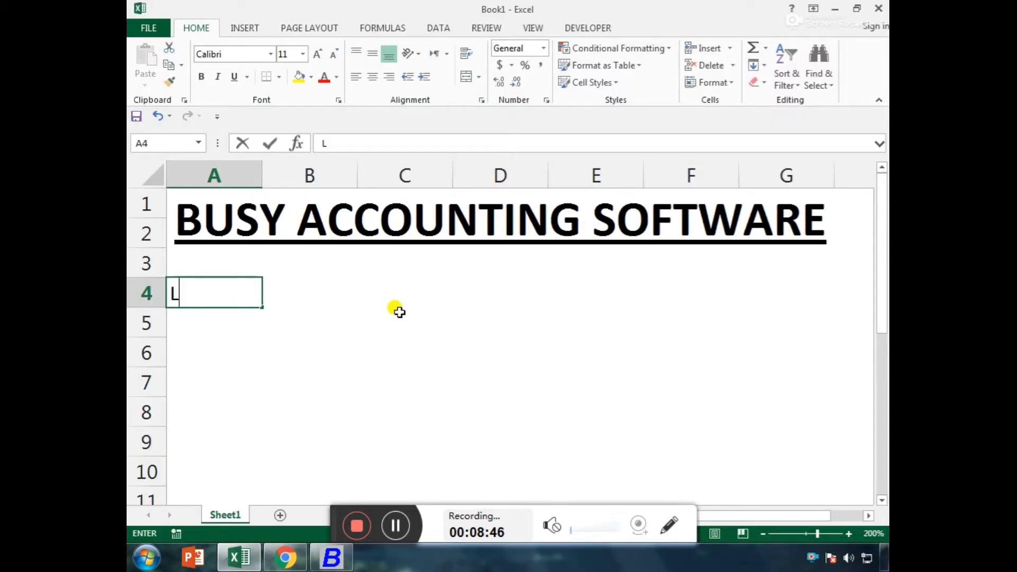
text(LED)
key(Escape)
key(ctrl+a)
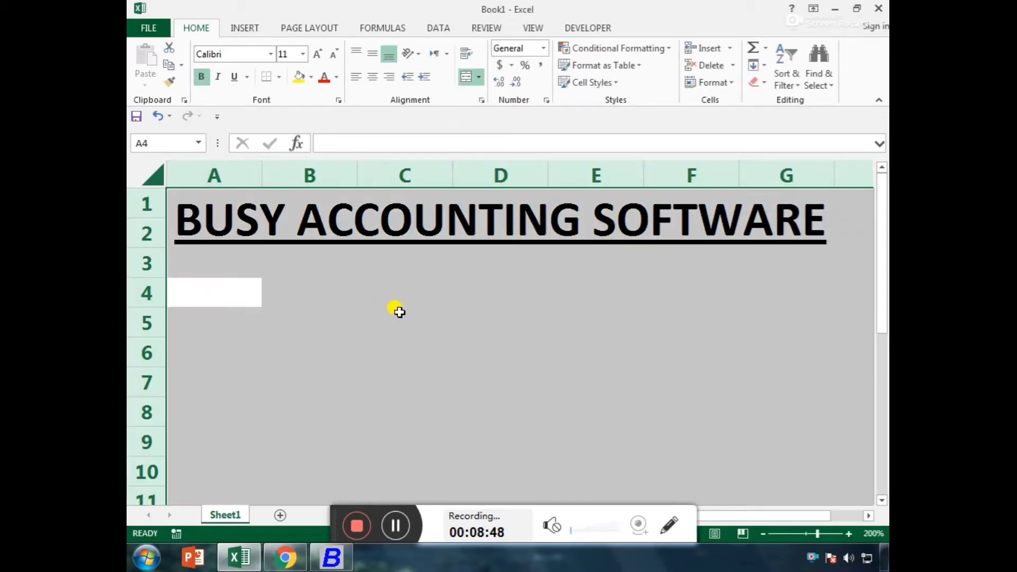
text(LEDE)
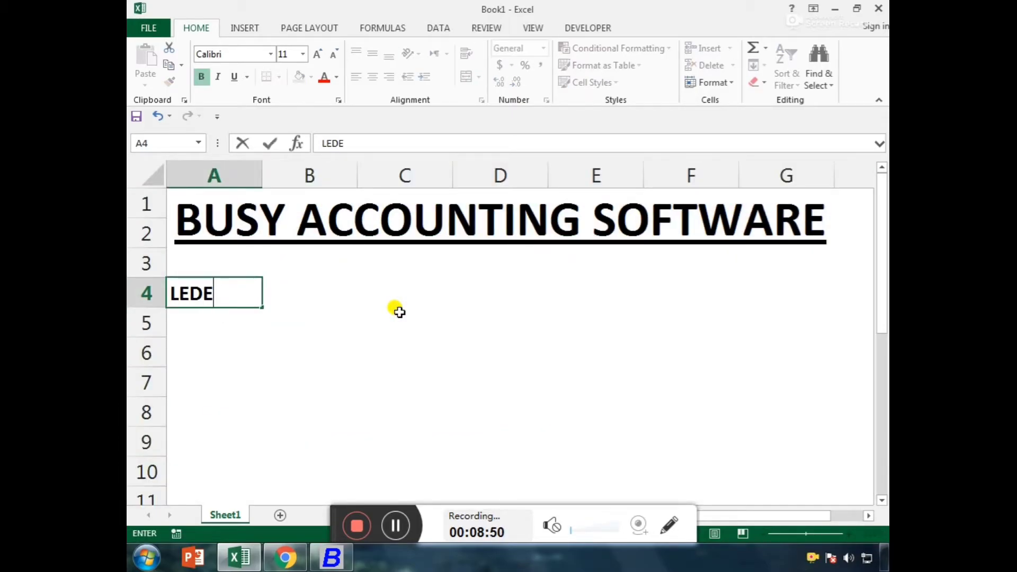
key(BackSpace)
text(GER CR)
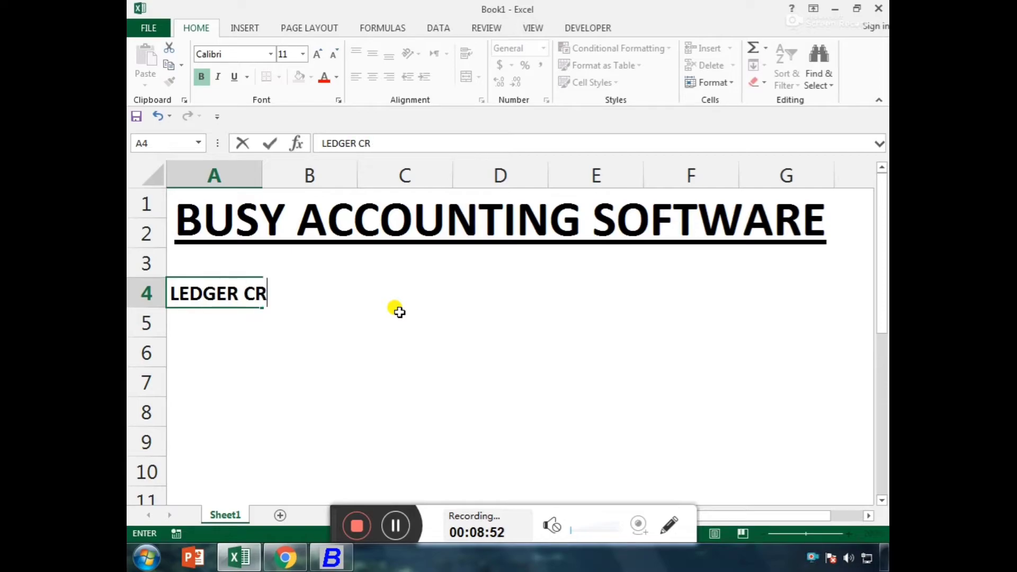
text(EATION)
key(ctrl+Return)
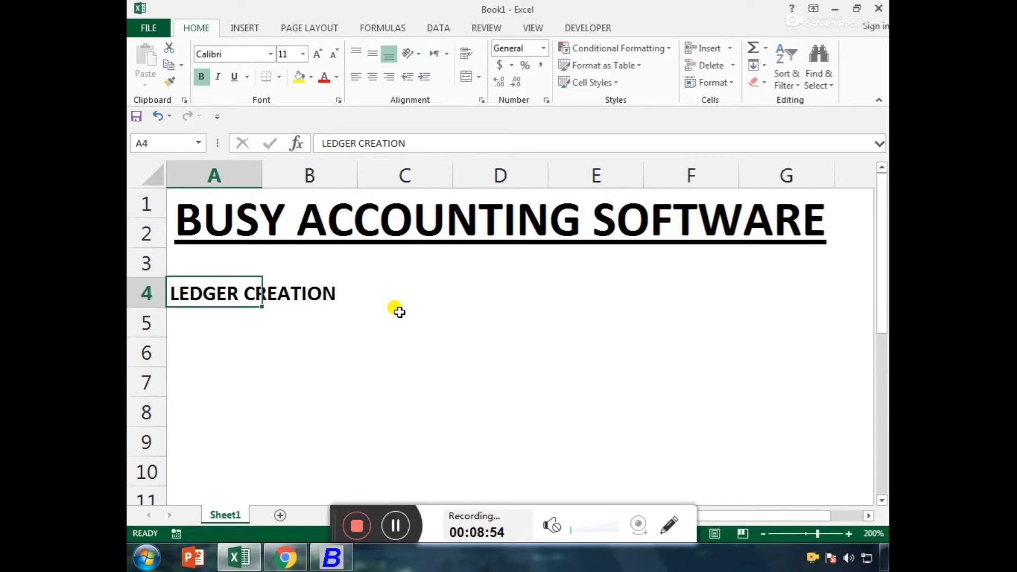
- Insert a row above it with COMPANY CREATION in A4, and underline A4:A5
key(ctrl+shift+plus)
key(Return)
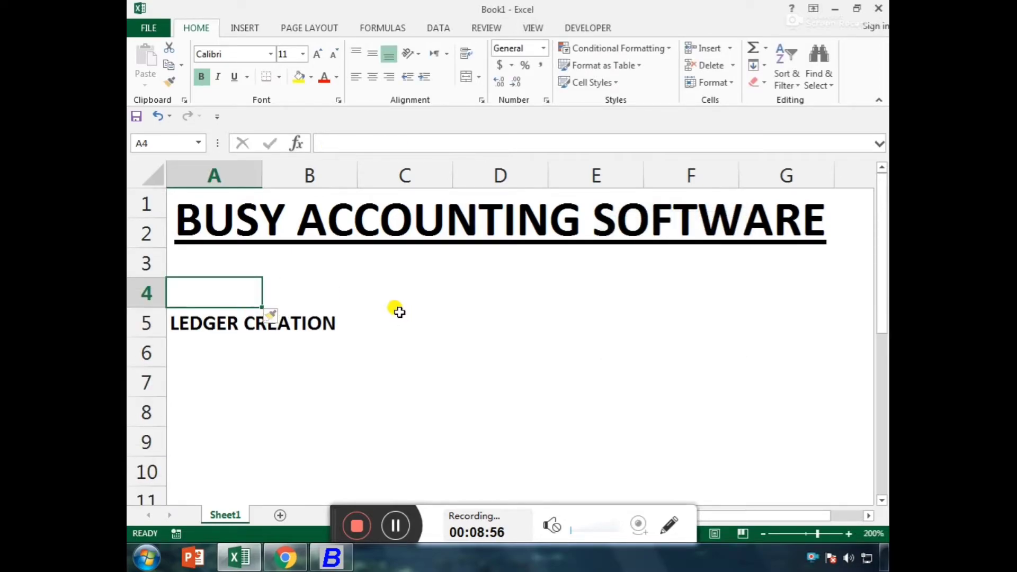
text(COMPA)
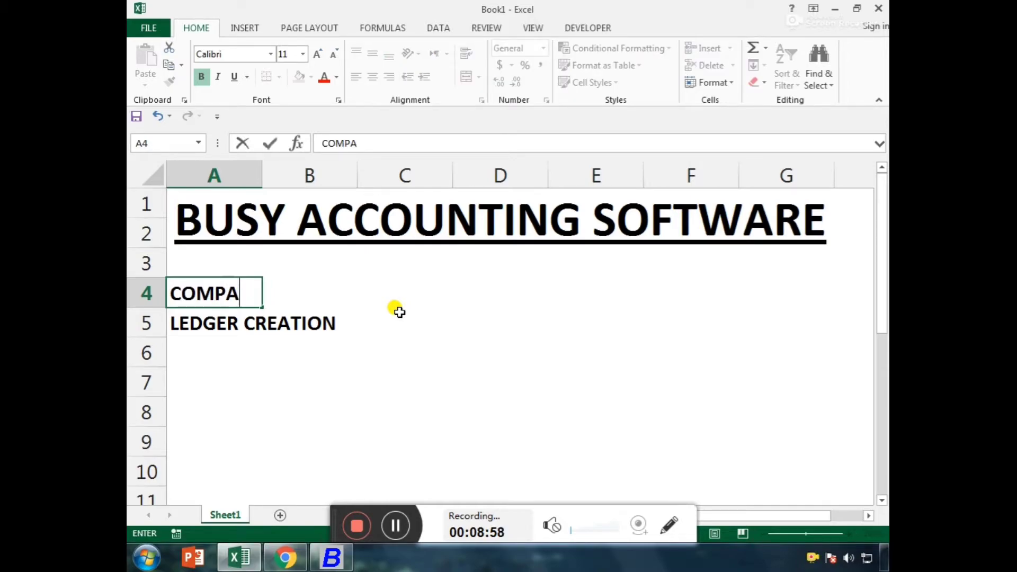
text(NY CREATION)
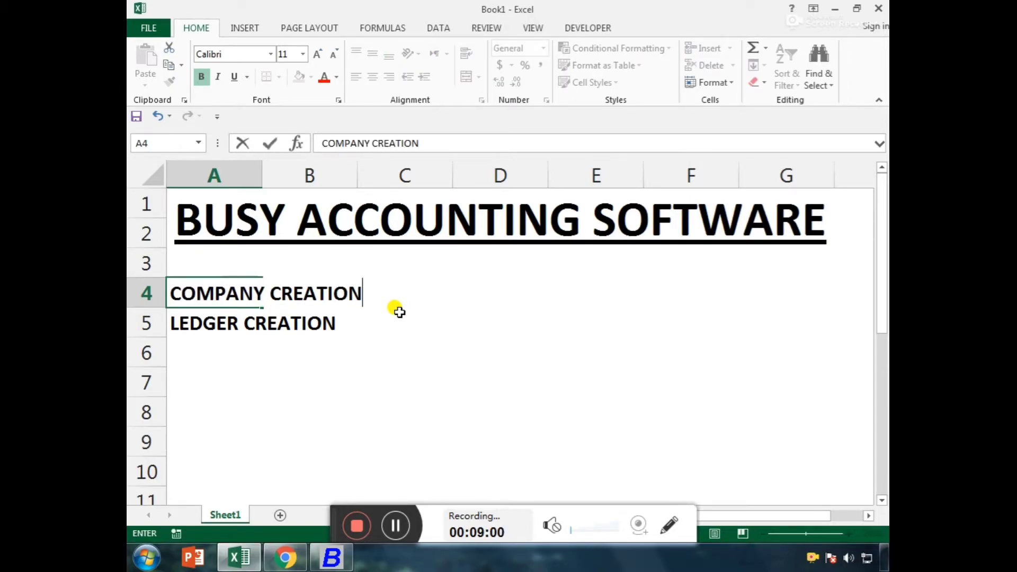
key(Return)
key(Up)
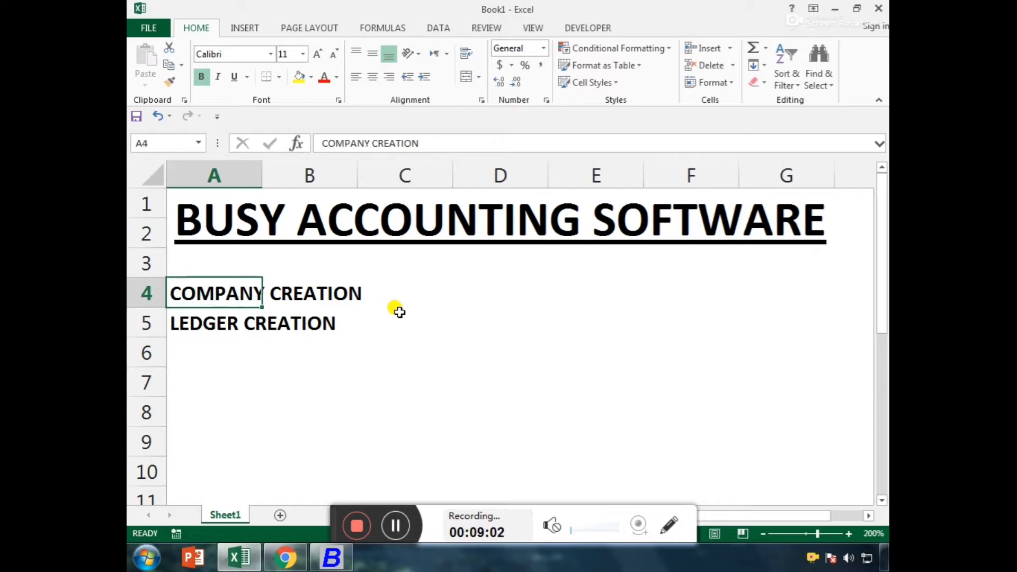
key(shift+Down)
key(shift+Down)
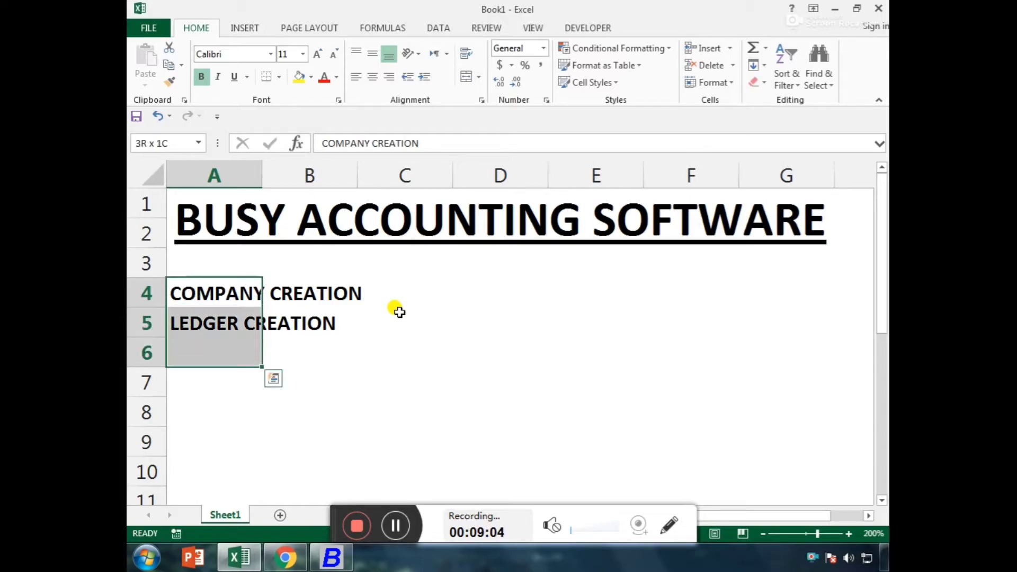
text(u)
key(Escape)
key(ctrl+u)
key(shift+Up)
key(shift+Up)
key(Down)
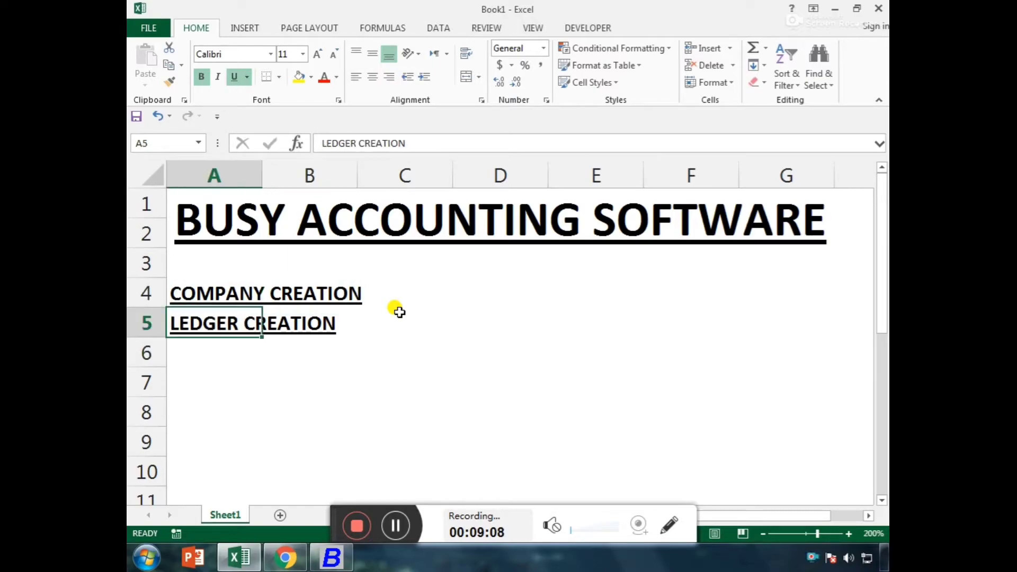
key(Down)
key(Up)
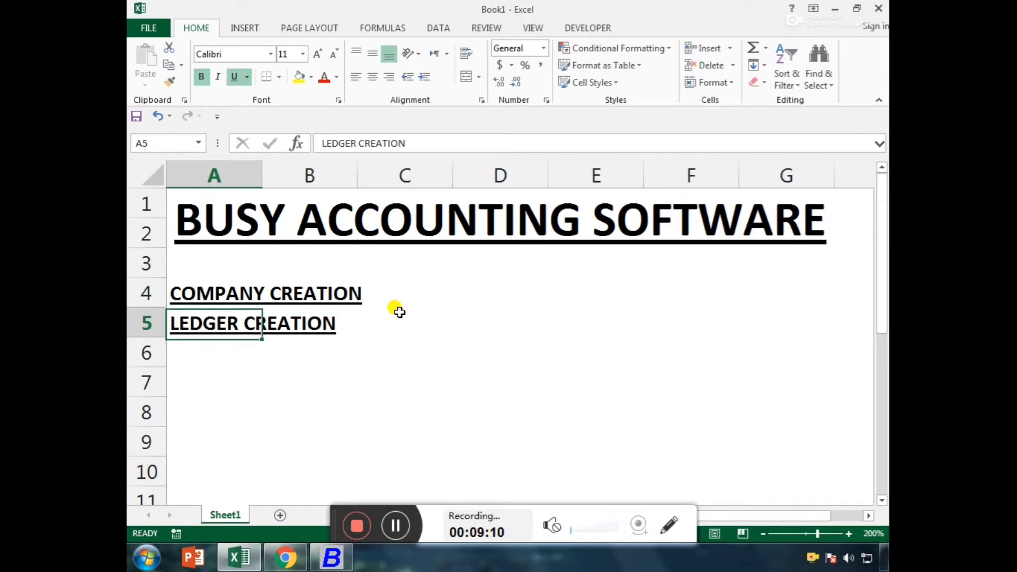
- Autofit column A, undo the widening, and return to Busy 18
key(alt+h)
key(o)
key(i)
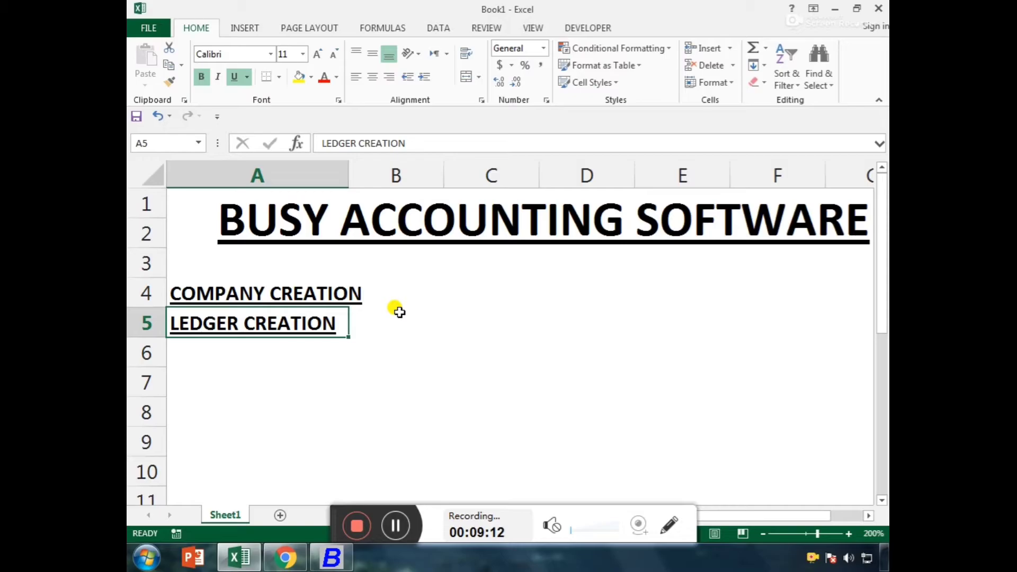
key(ctrl+z)
key(Down)
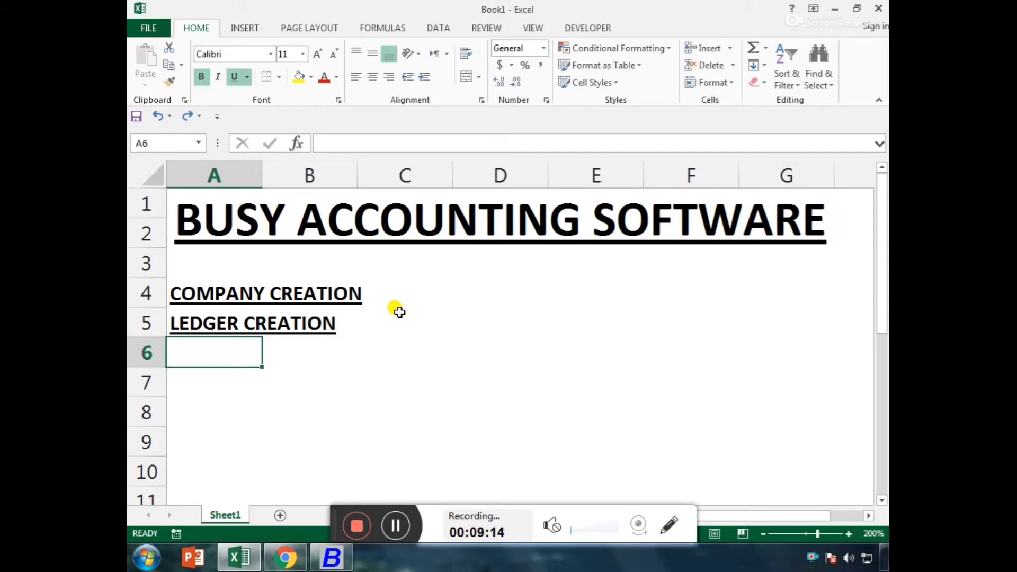
key(Up)
key(Up)
key(alt+Tab)
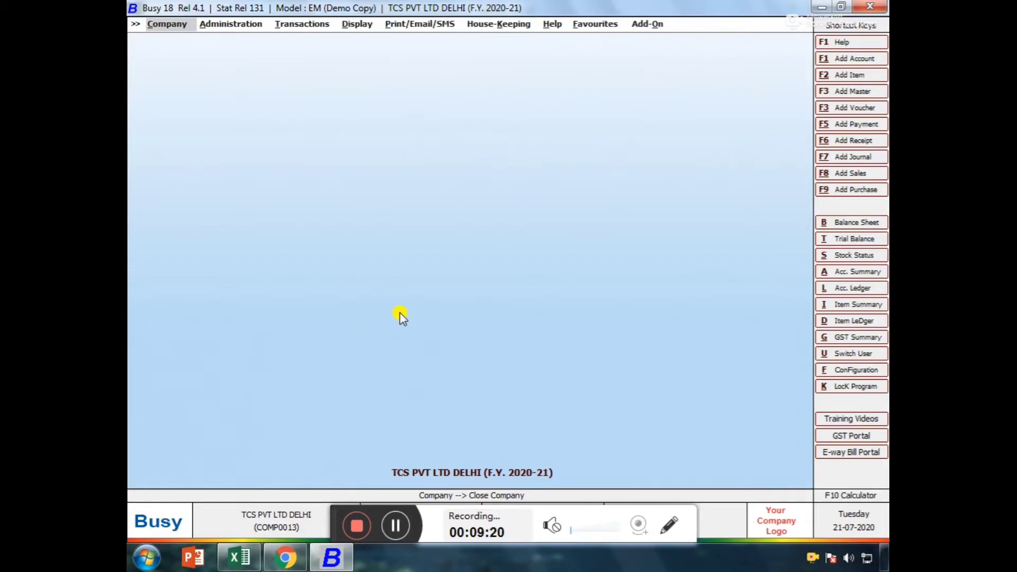
- Open the Administration menu for TCS PVT LTD DELHI with Masters highlighted
key(Right)
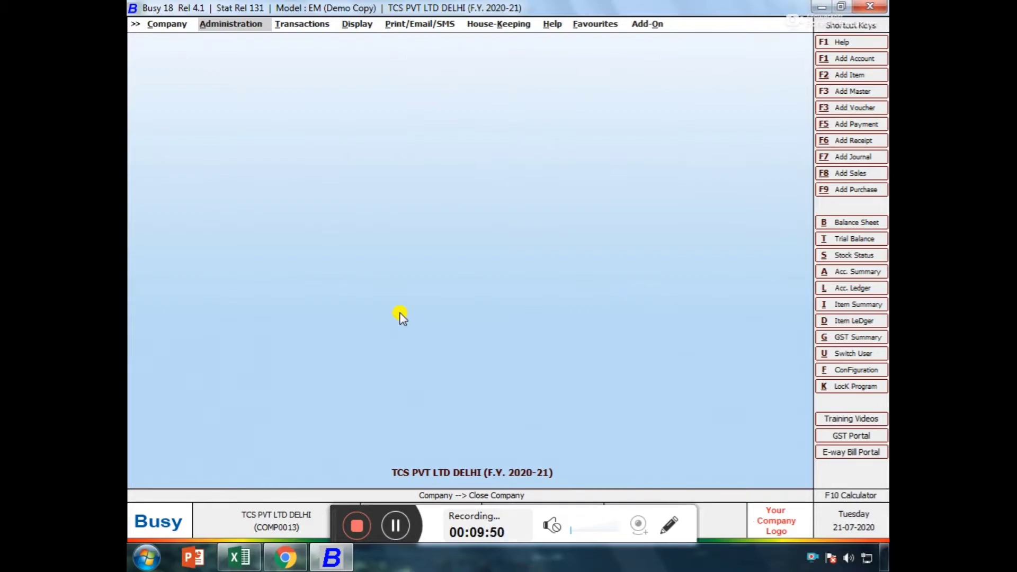
key(Return)
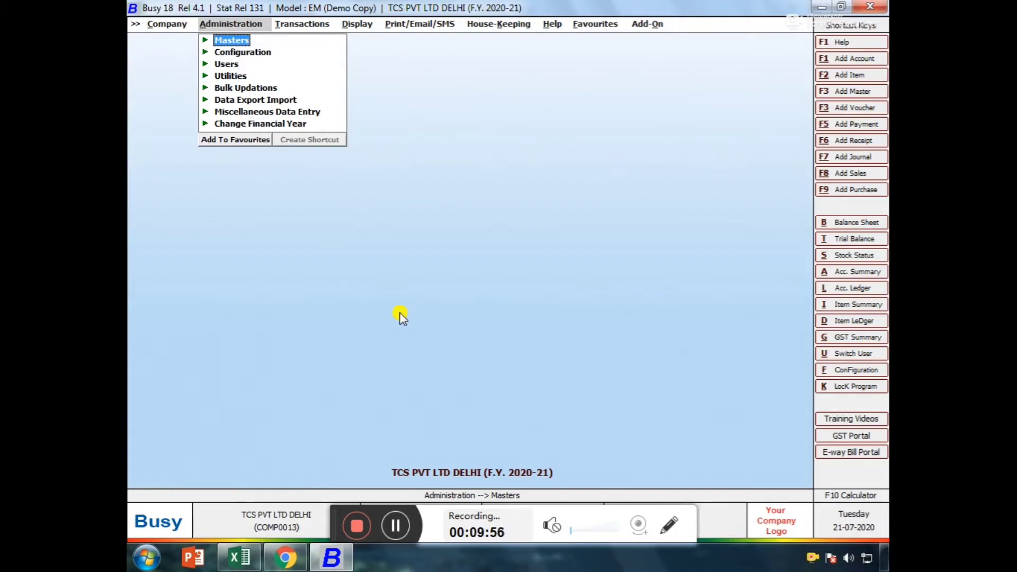
- Expand Masters > Account and open Add to get a blank Add Account Master form
key(Return)
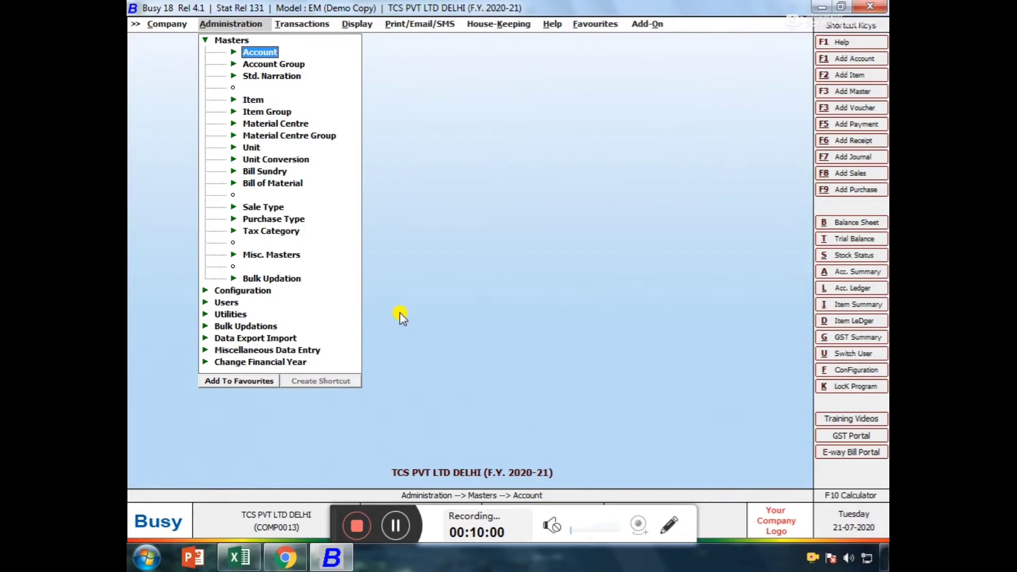
key(Return)
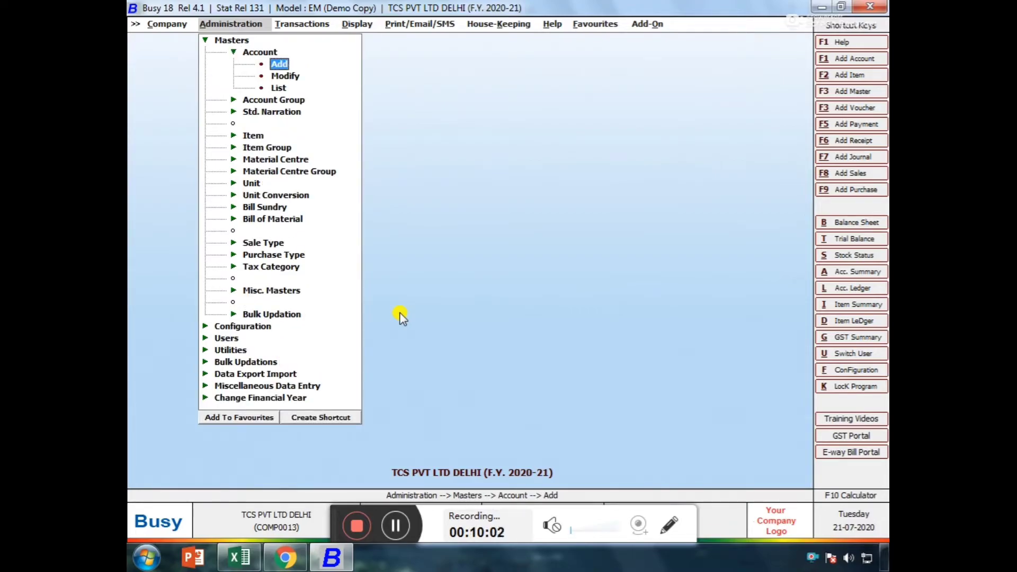
key(Down)
key(Down)
key(Down)
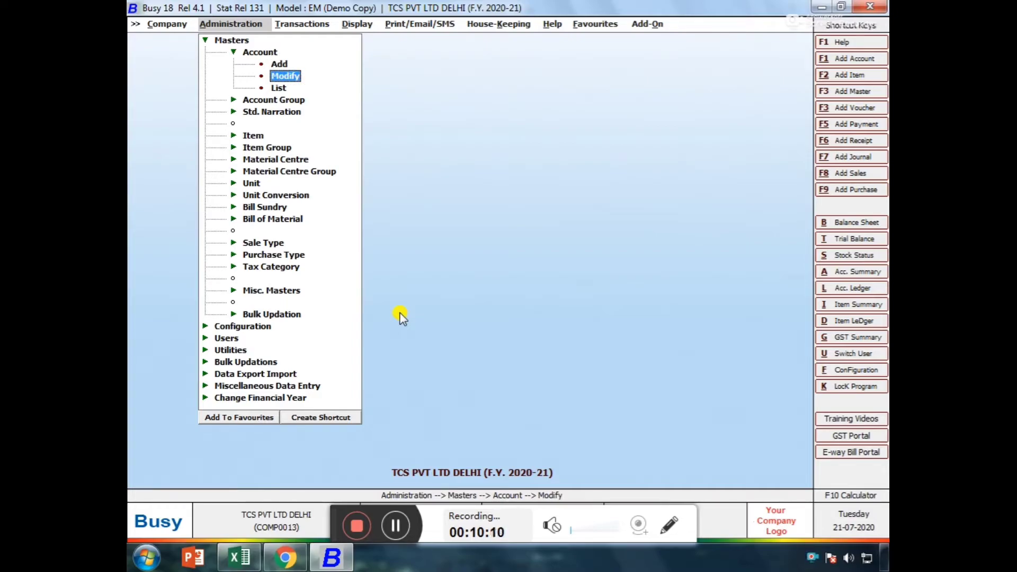
key(Up)
key(Down)
key(Down)
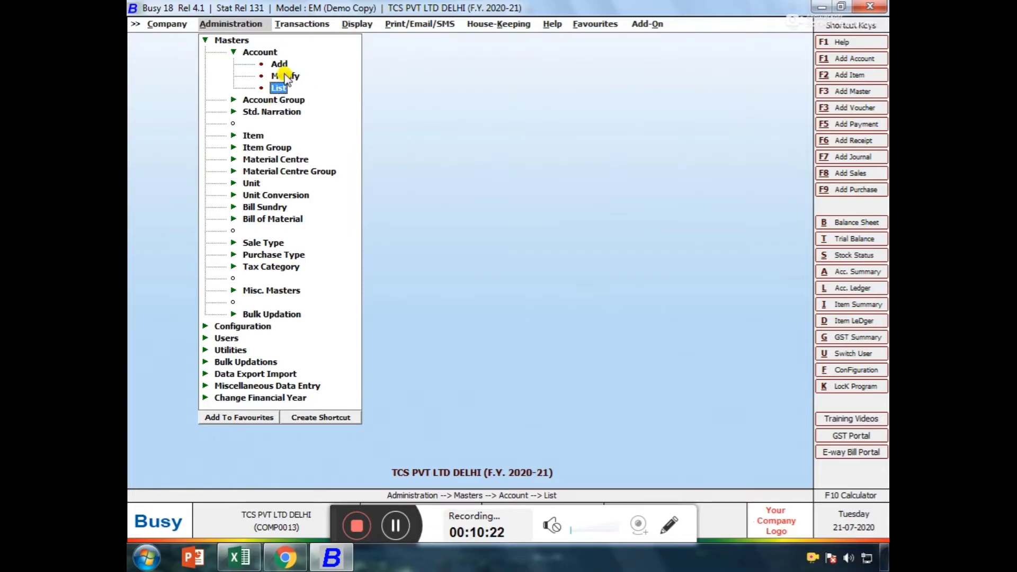
key(Up)
key(Up)
key(Down)
key(Down)
key(Up)
key(Up)
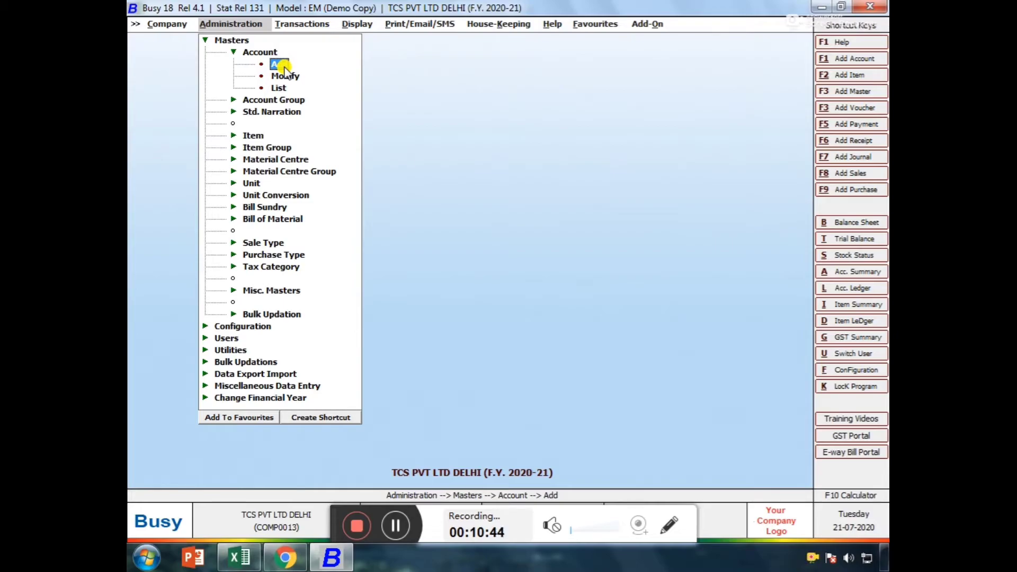
key(Return)
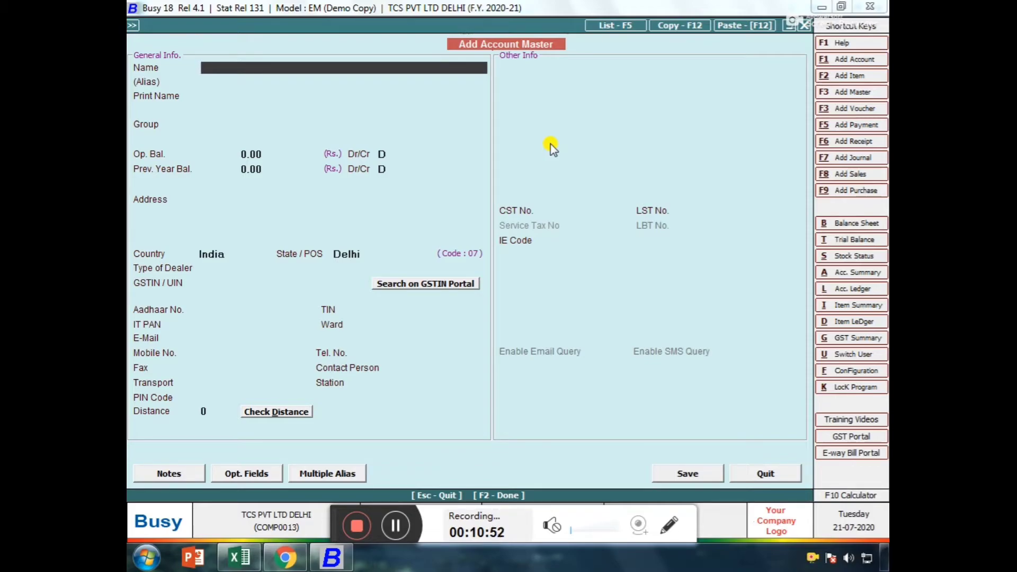
- Enter ledger CAPITAL with alias CA, group Capital Account and opening balance 3,500.00
text(CAPITAL)
key(Return)
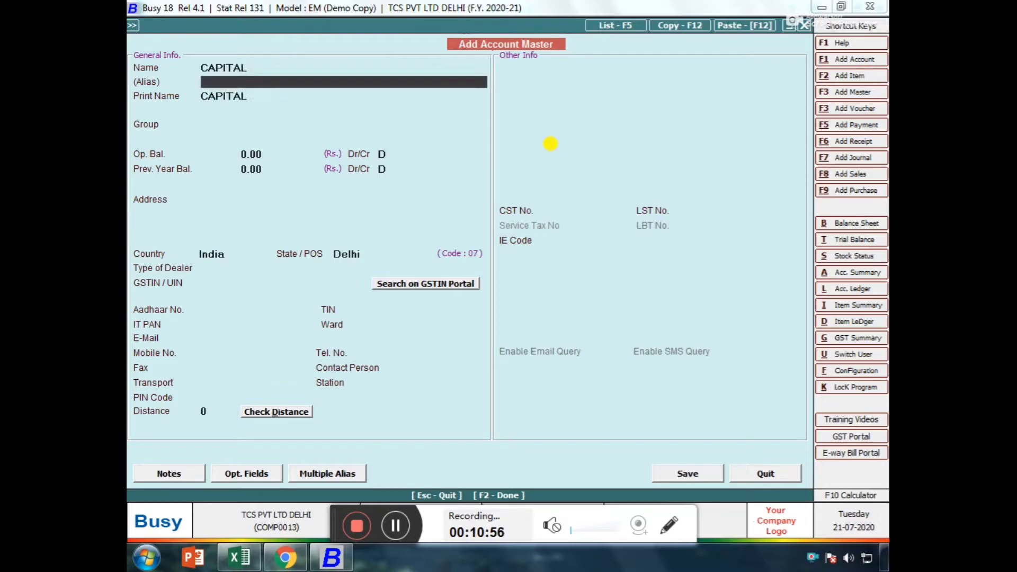
key(Return)
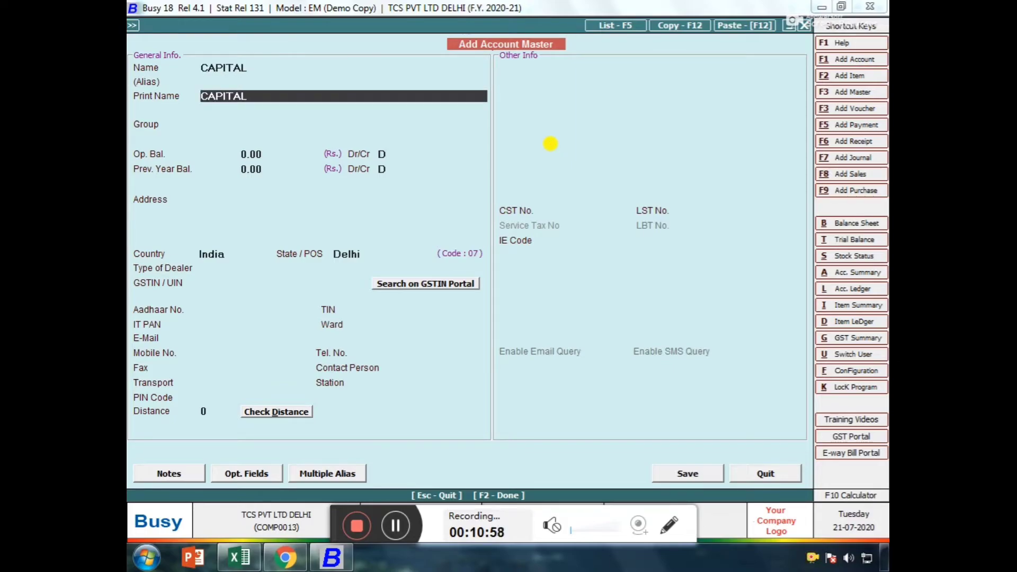
key(Up)
text(CA)
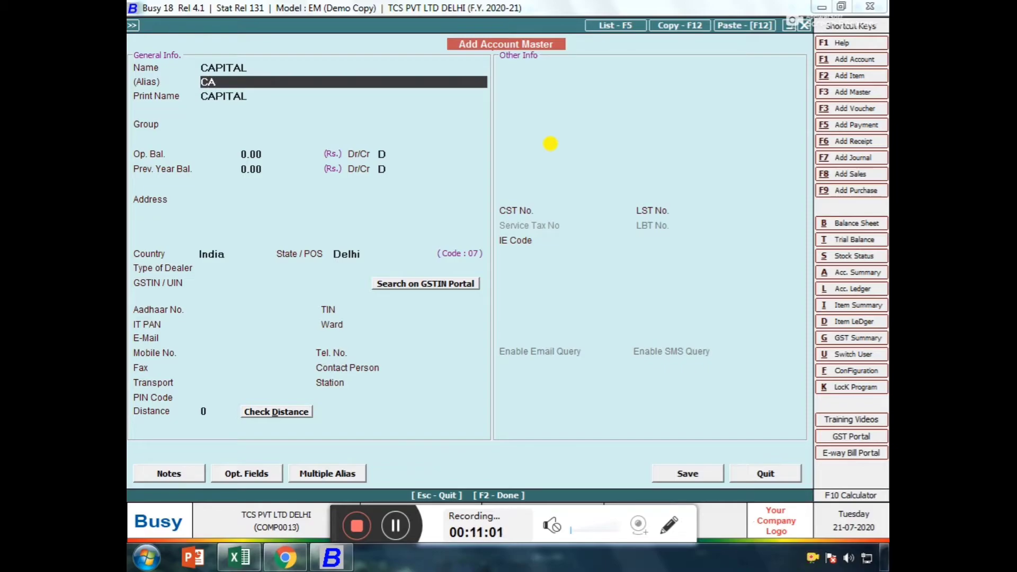
key(Return)
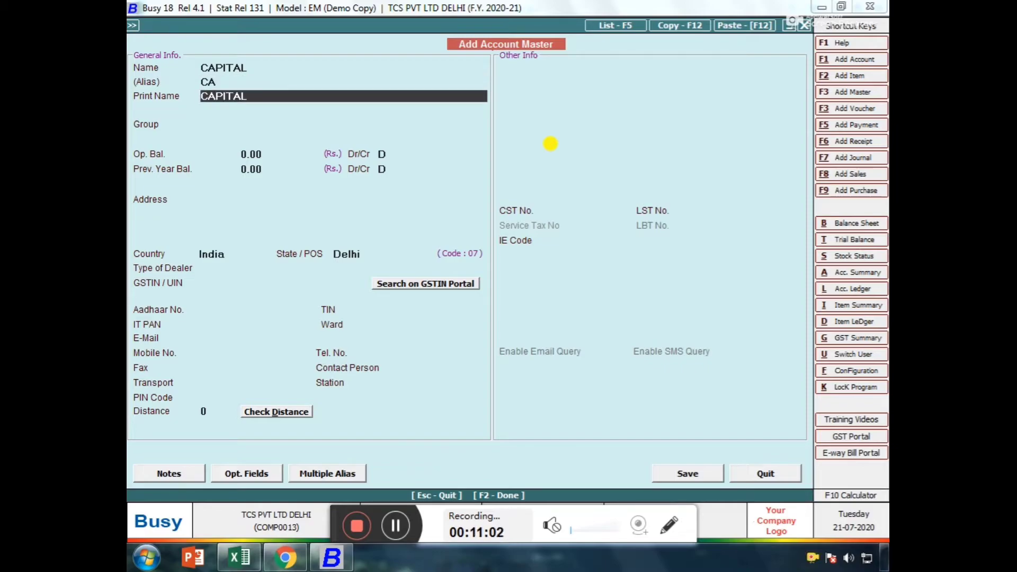
key(Return)
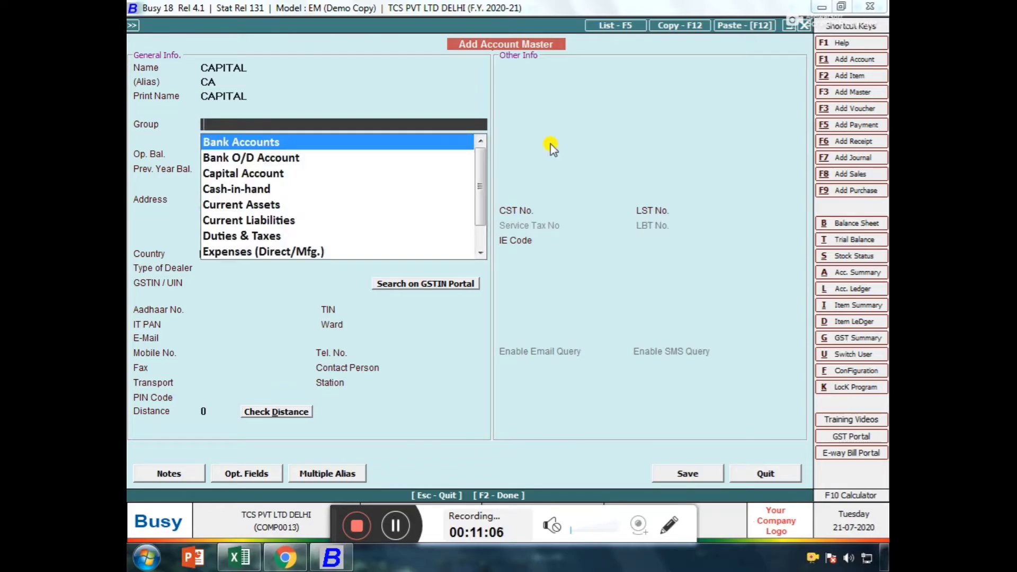
text(C)
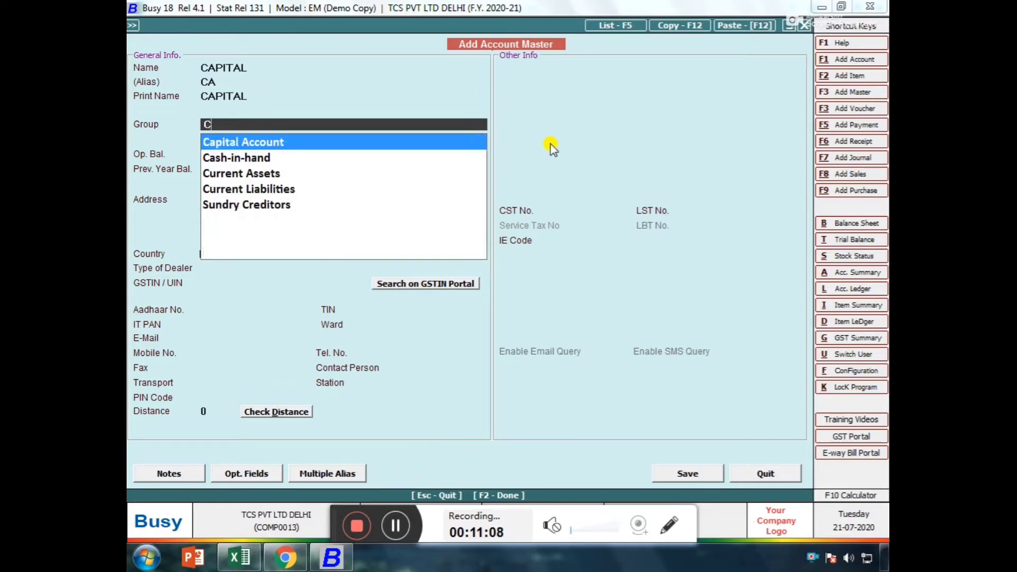
key(Return)
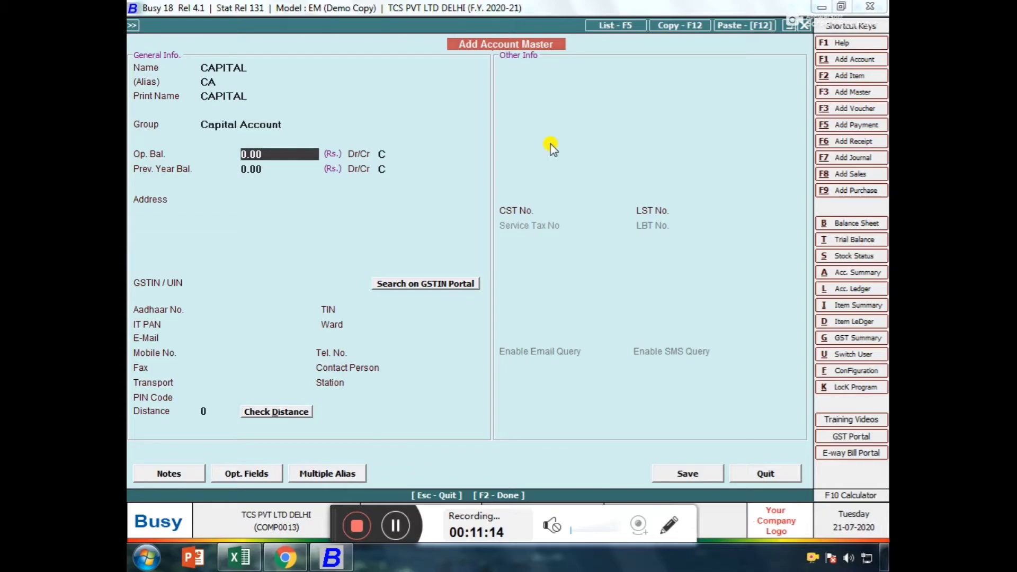
text(3500)
key(Return)
key(Return)
key(Return)
key(Return)
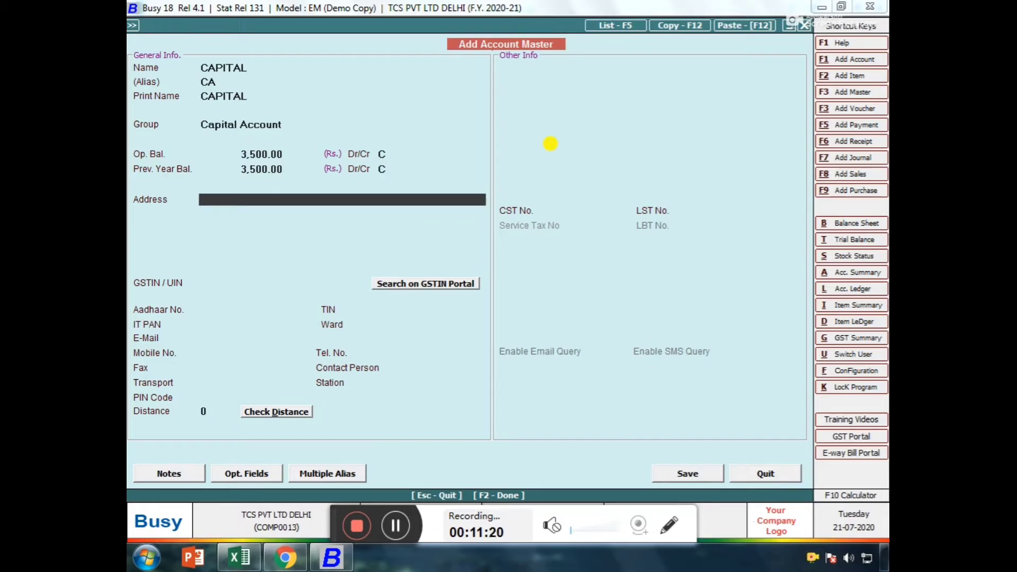
- Fill in the ledger's address line, skip remaining fields, and save the CAPITAL account
text(KALKA JI B BLOK4545)
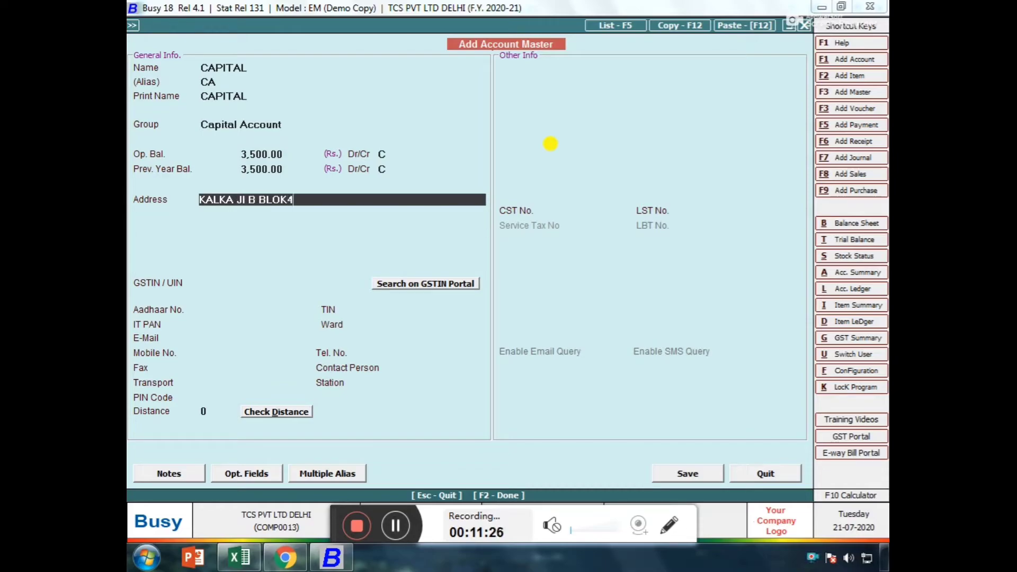
key(Return)
key(Return)
key(Return)
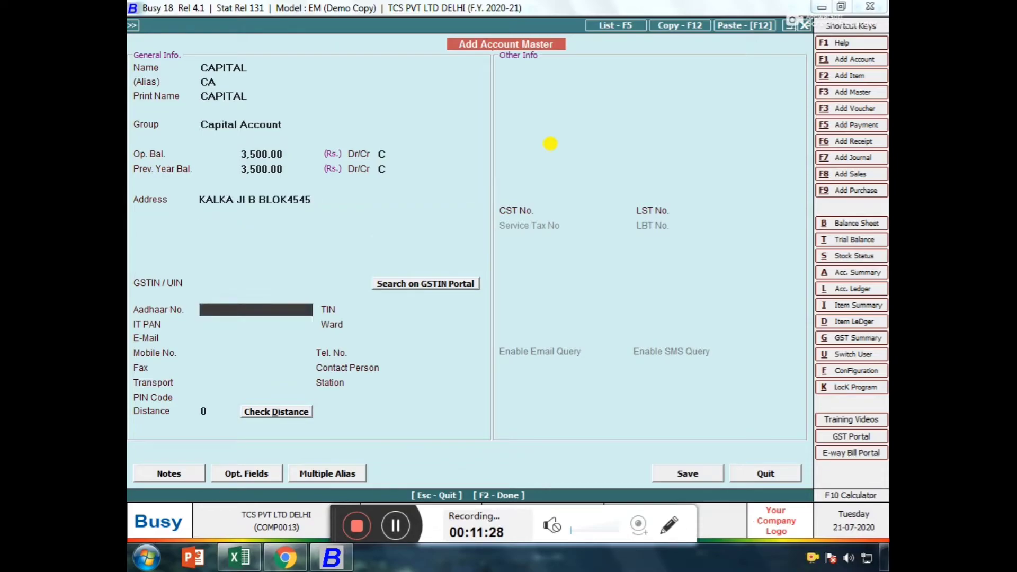
key(Return)
key(Return)
key(Return)
key(Return)
key(Return)
key(Return)
key(Return)
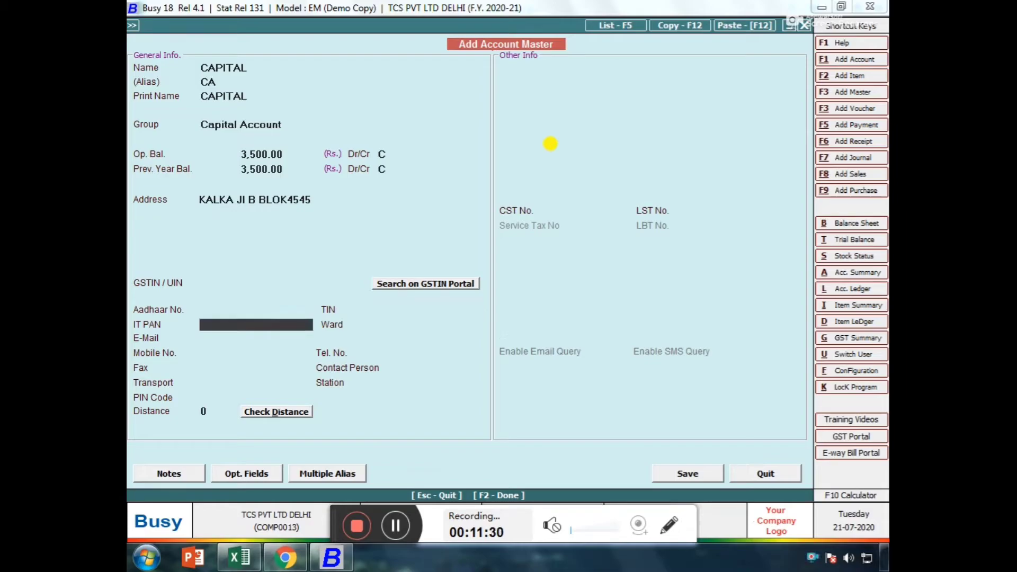
key(Return)
key(Return)
key(Return)
key(Return)
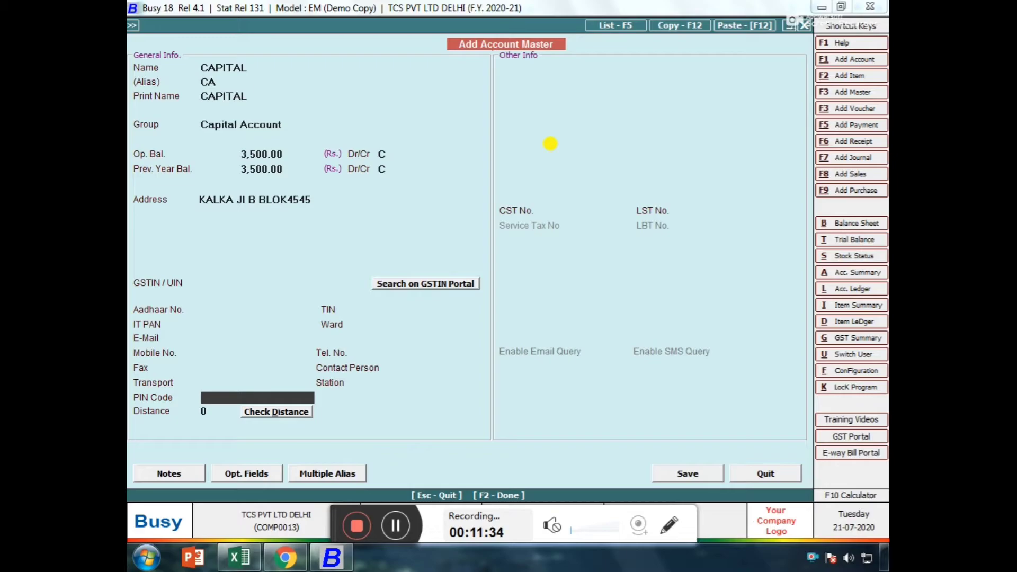
key(Return)
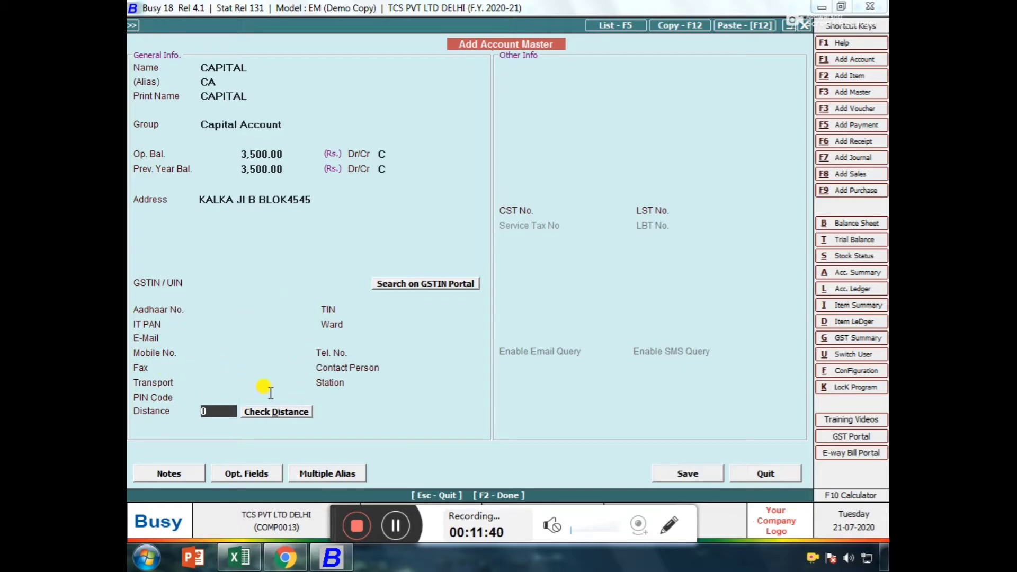
key(Return)
key(Return)
key(Return)
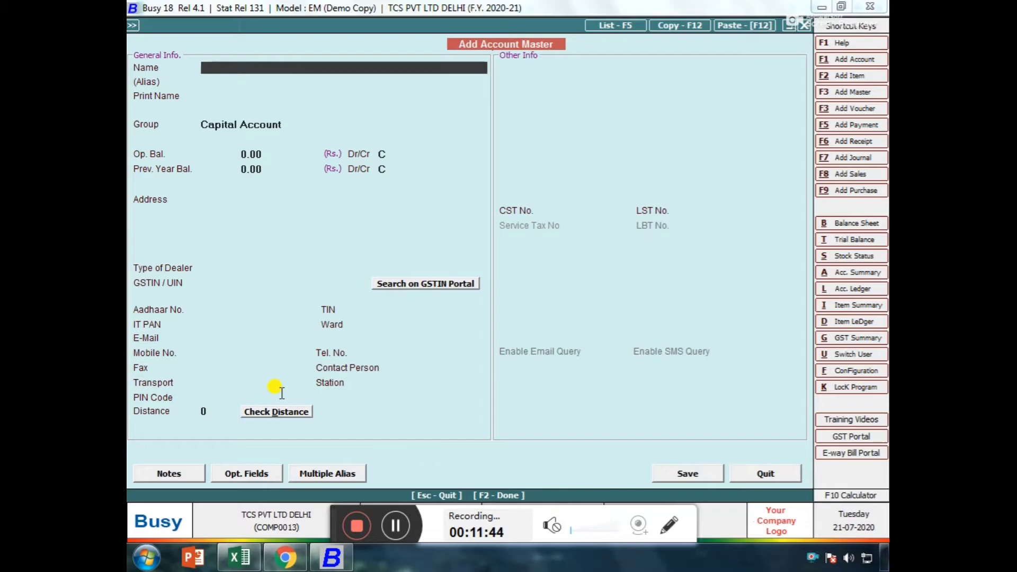
- Save a CAPITAL RESERVE ledger under Reserves & Surplus with a 45,870.00 opening balance
text(C)
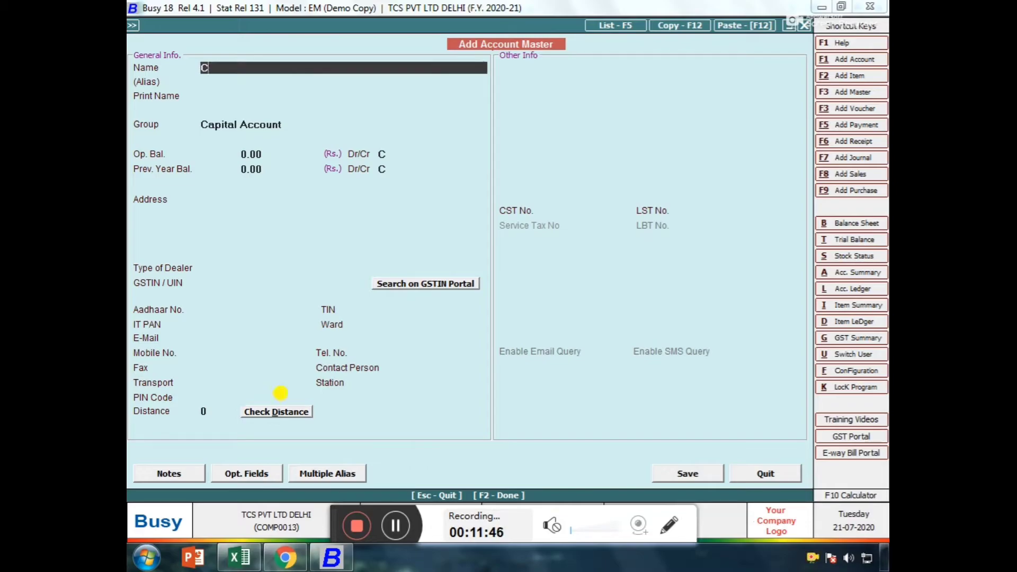
text(APITAL RESERVE)
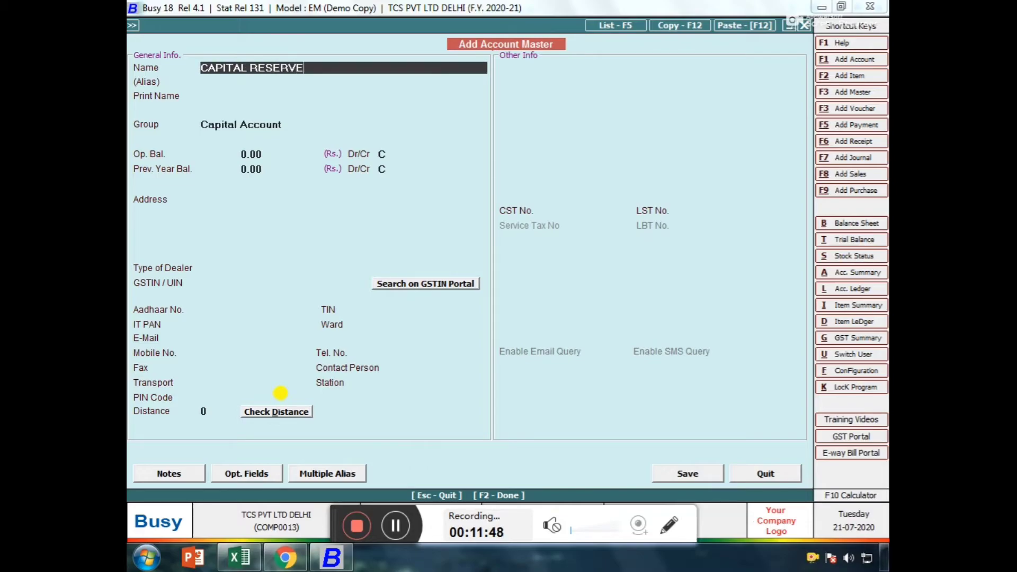
key(Return)
key(Return)
text(r)
key(Down)
key(Up)
key(Return)
text(45870)
key(Return)
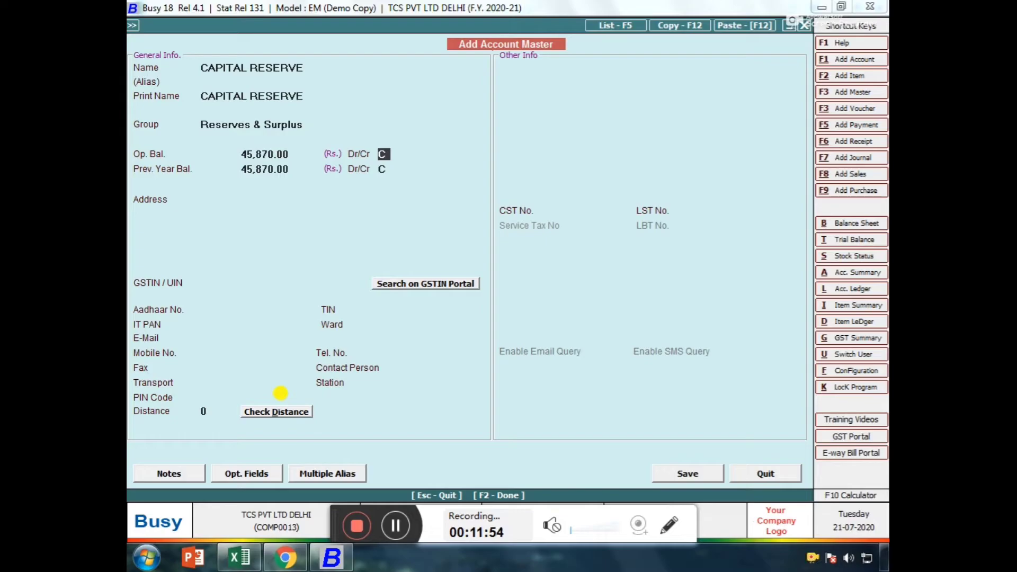
key(Return)
key(Return)
key(Return)
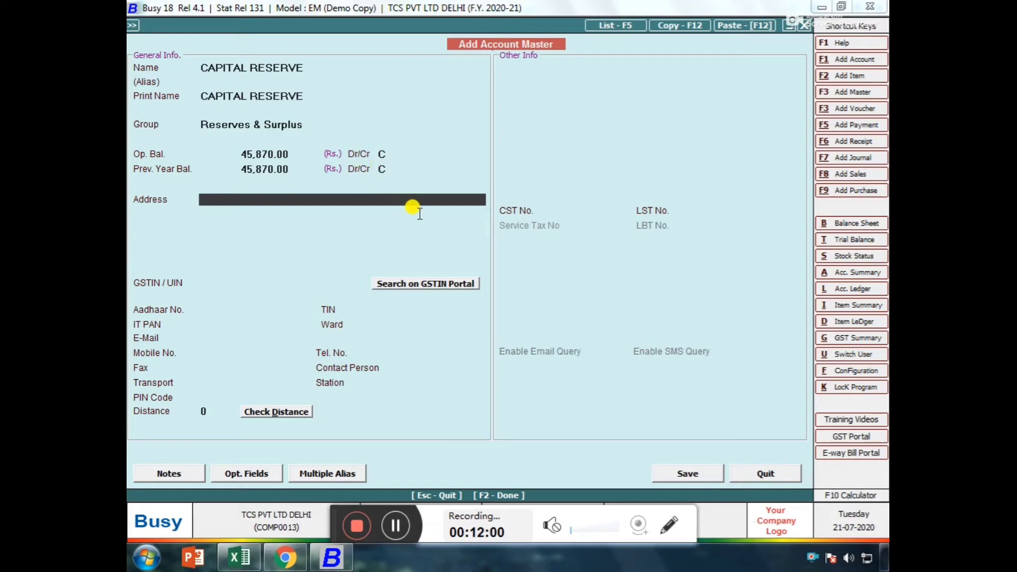
key(Return)
key(Up)
key(Return)
key(Return)
key(Return)
key(Return)
key(Return)
key(Return)
key(Return)
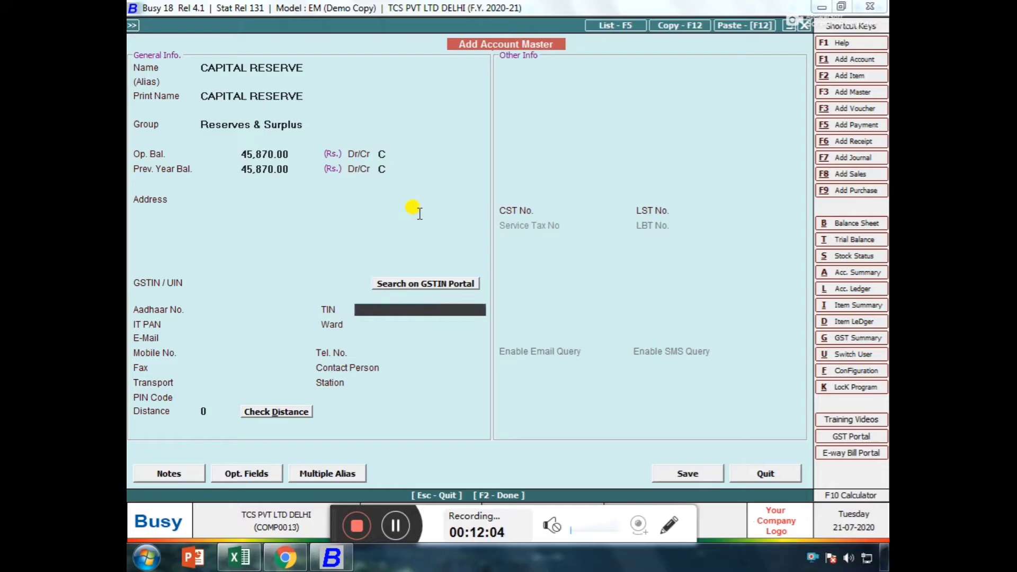
key(Return)
key(Return)
key(Return)
key(Return)
key(Return)
key(Return)
key(Return)
key(Return)
key(Return)
key(Return)
key(Return)
key(Return)
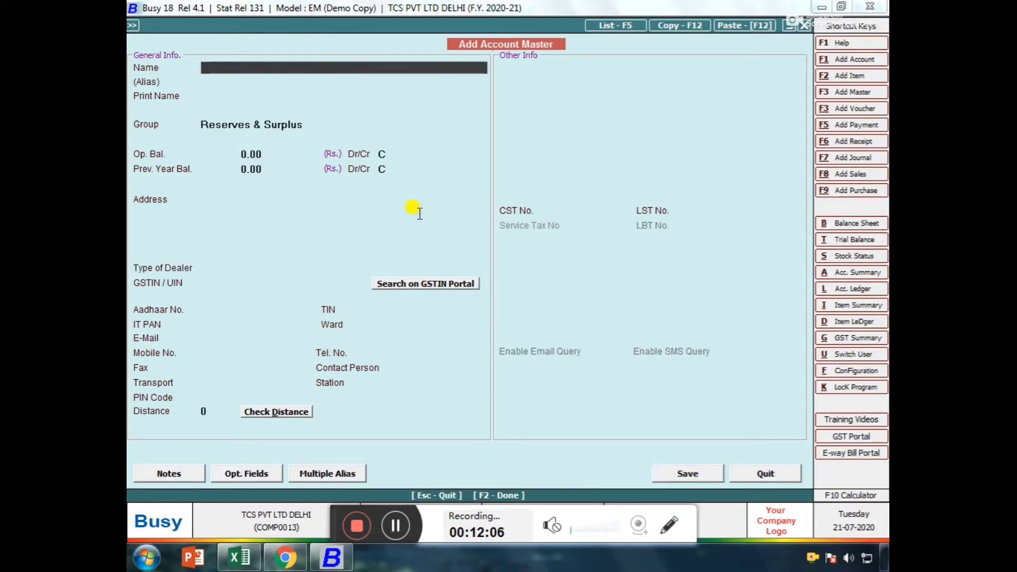
- Save a SALARY RECEIVED ledger under Income (Indirect) with a 12,450.00 opening balance
text(SAL)
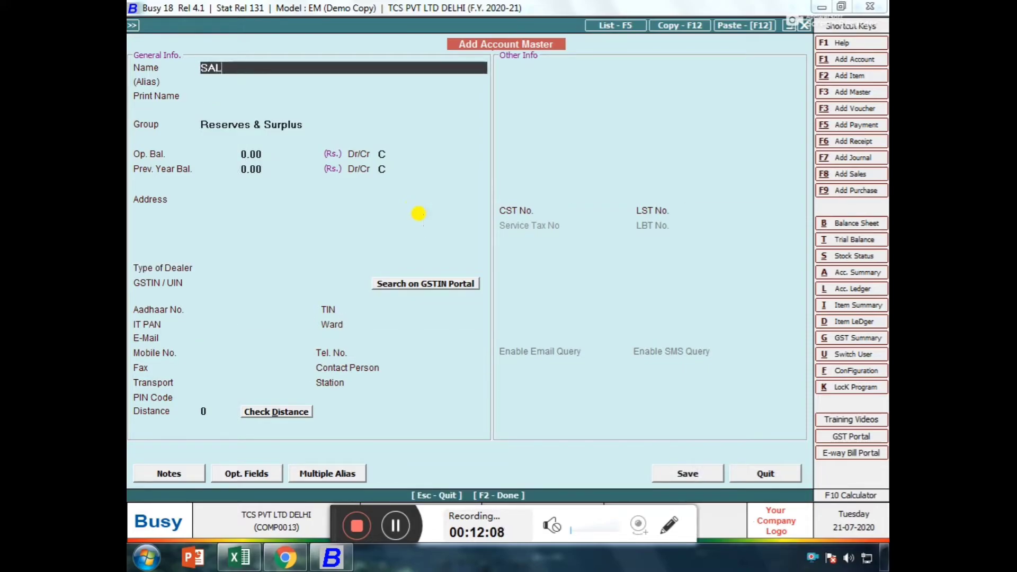
text(ARY RECEIVED)
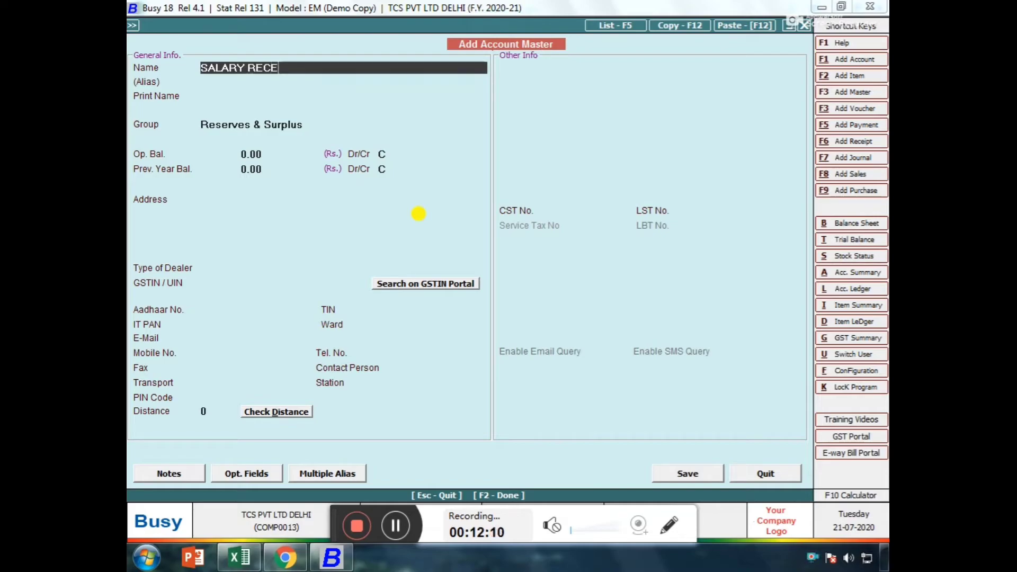
key(Return)
key(Return)
key(Return)
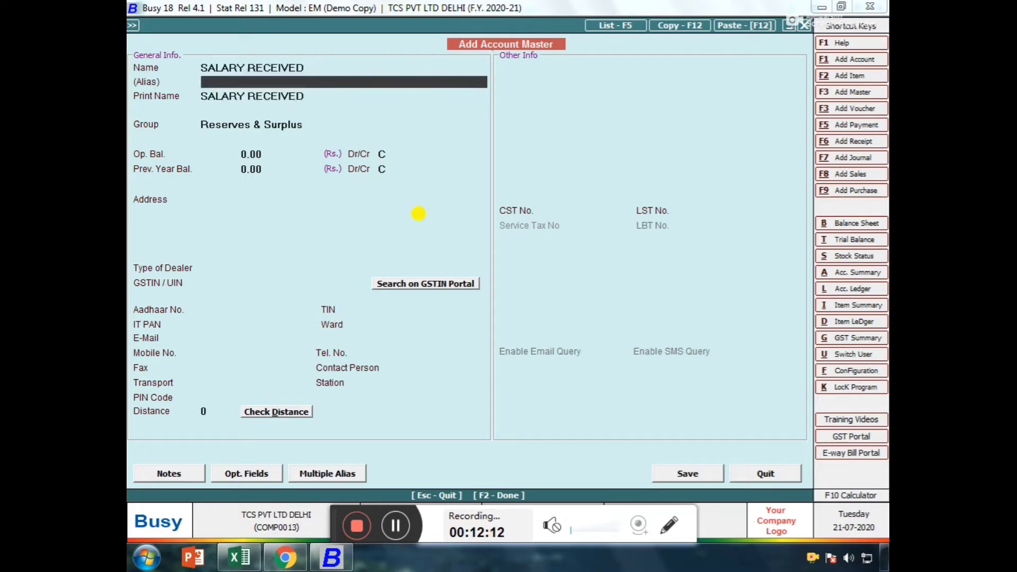
text(I)
key(BackSpace)
text(EX)
key(BackSpace)
key(BackSpace)
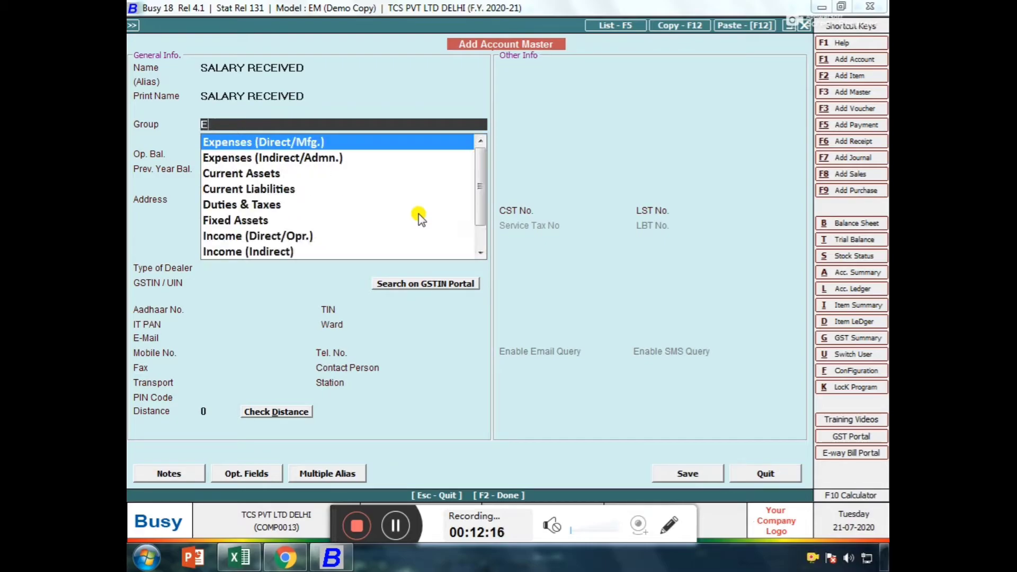
text(I)
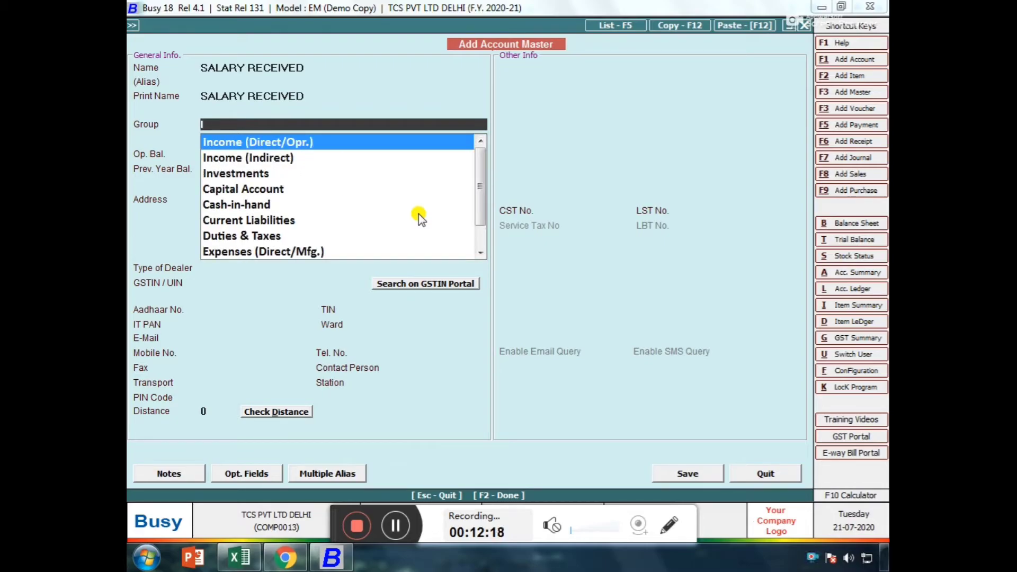
text(NC)
key(Down)
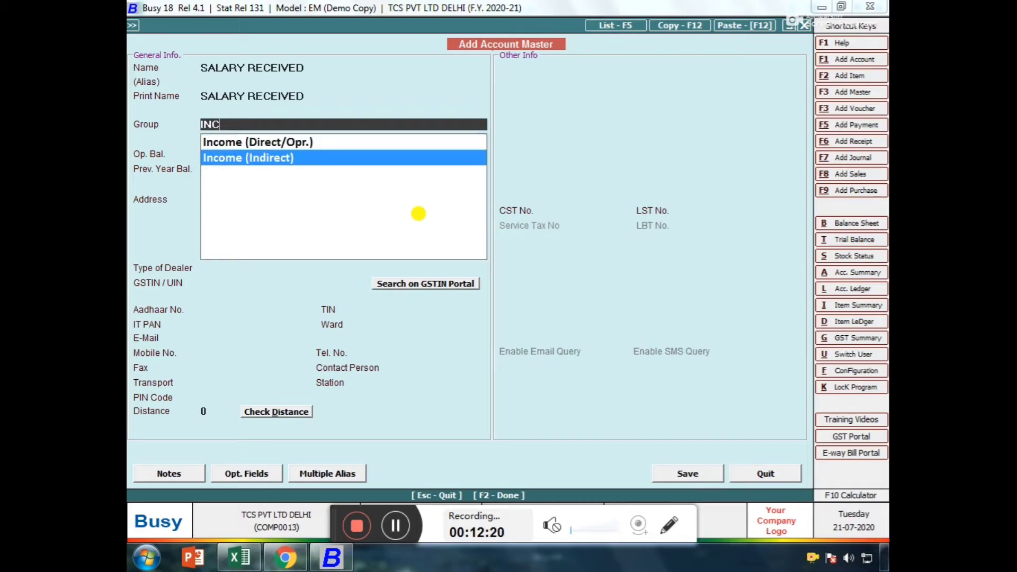
key(Return)
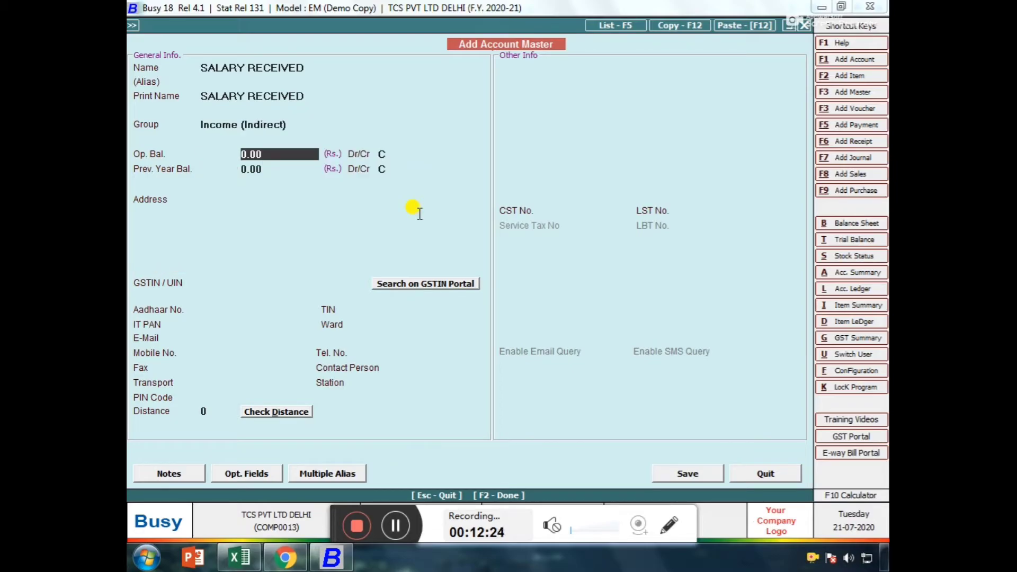
text(12450)
key(Return)
key(Return)
key(Return)
key(Return)
key(Return)
key(Return)
key(Return)
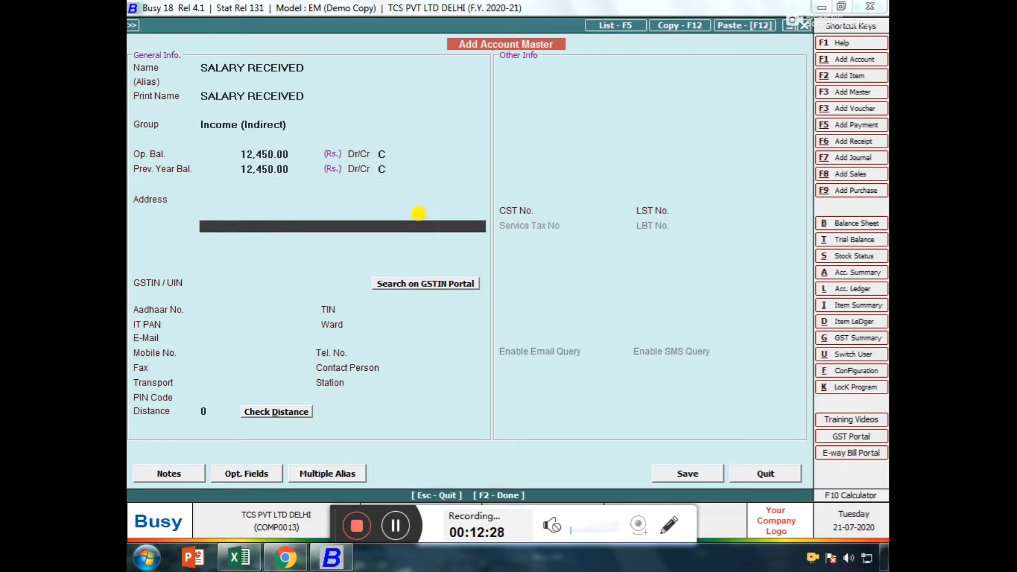
key(Return)
key(Return)
key(Return)
key(Return)
key(Return)
key(Return)
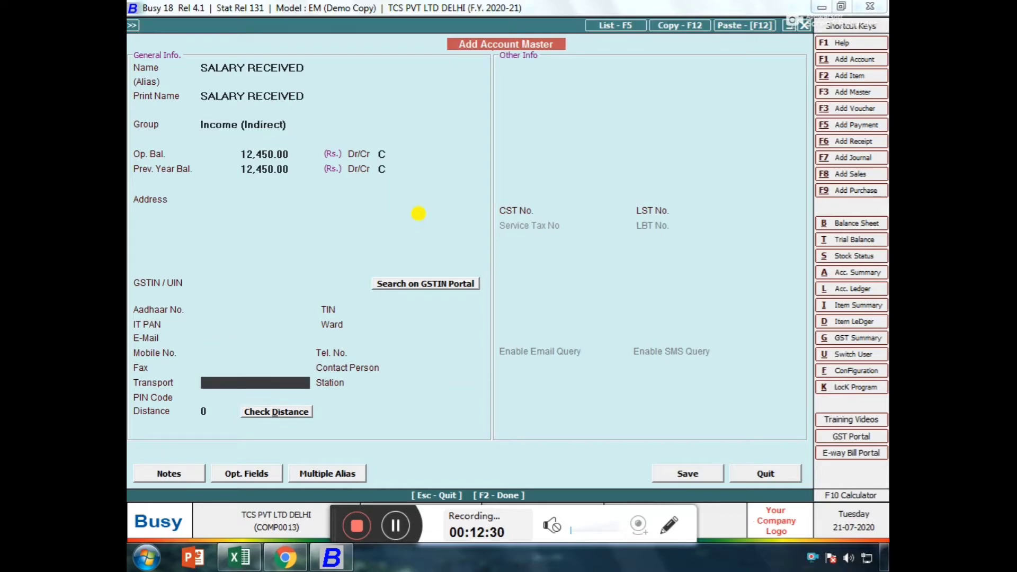
key(Return)
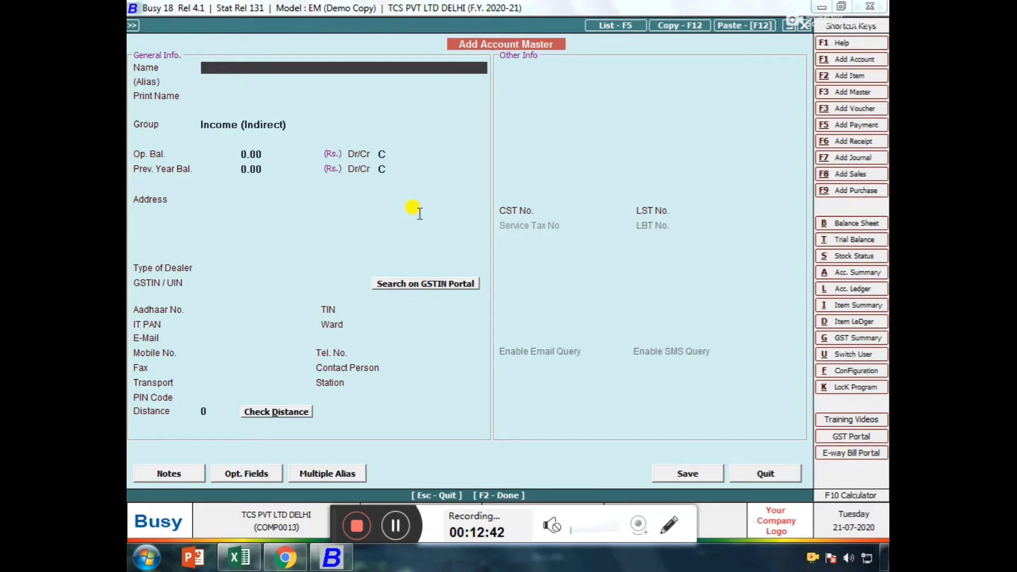
- Save an SBI BANK ledger under Bank Accounts with a 13,650.00 Dr opening balance
text(SBI BANK)
key(Return)
key(Return)
key(Return)
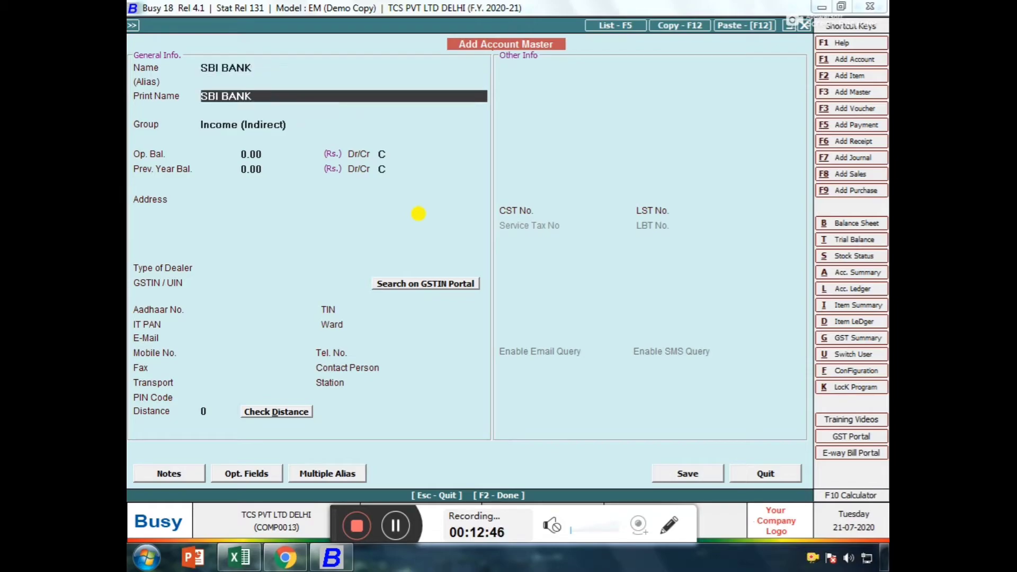
key(Return)
text(13650)
key(Return)
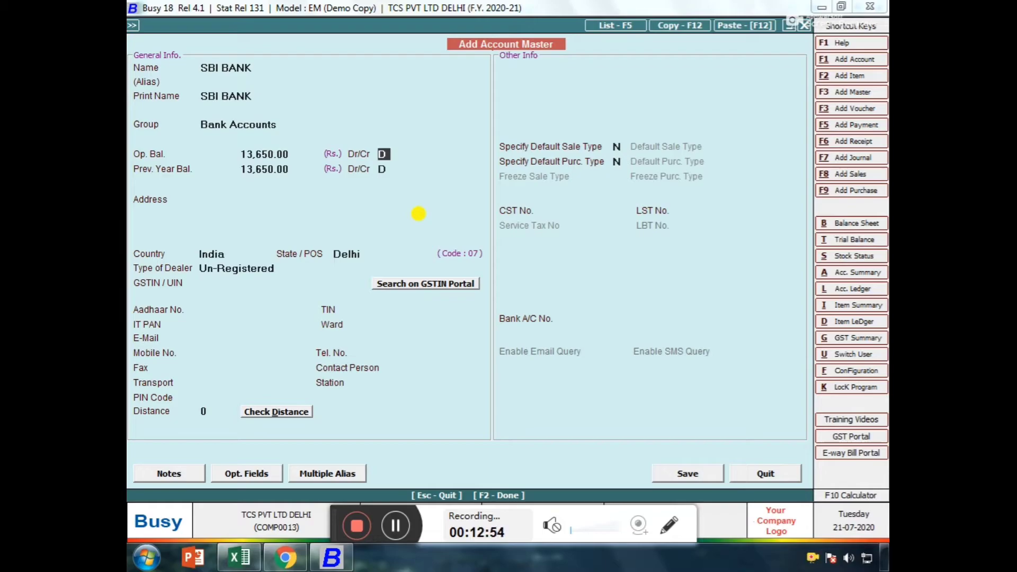
key(F2)
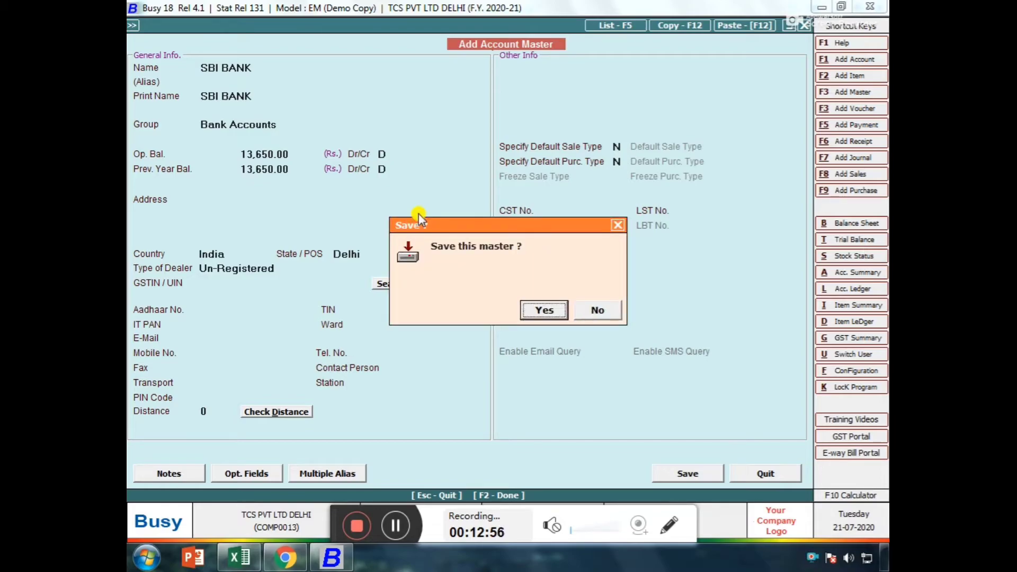
key(Return)
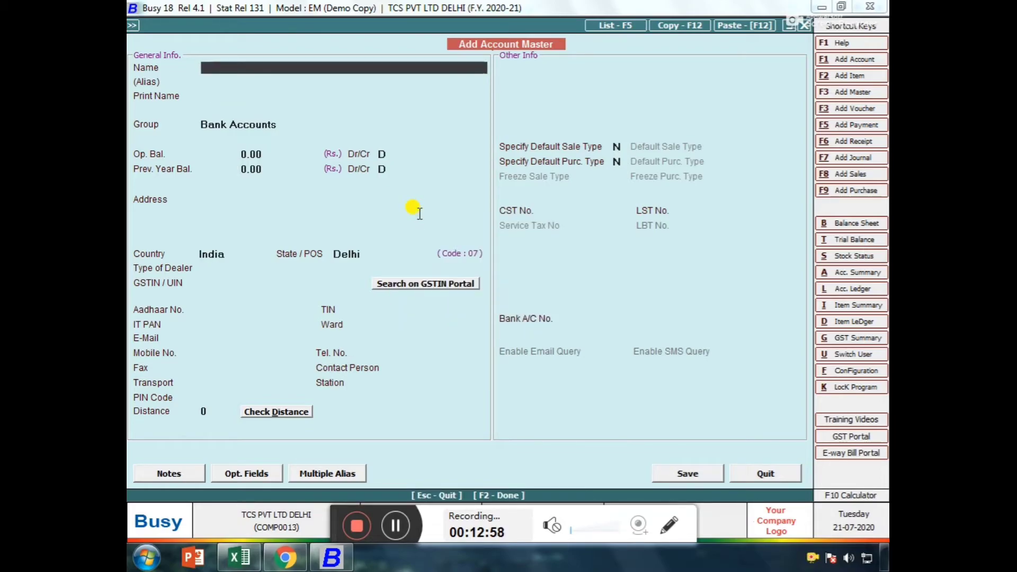
- Save a TECHNICAL SERVICE PAID ledger under Expenses (Indirect/Admn.) with 12,650.00 opening balance
text(TECHNI)
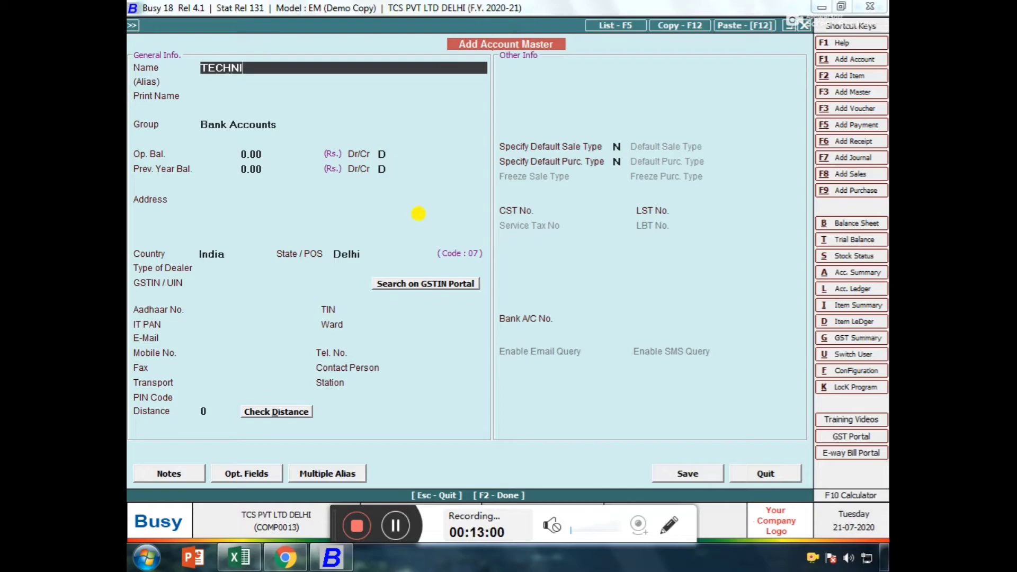
text(CAL SERVICE PAID)
key(Return)
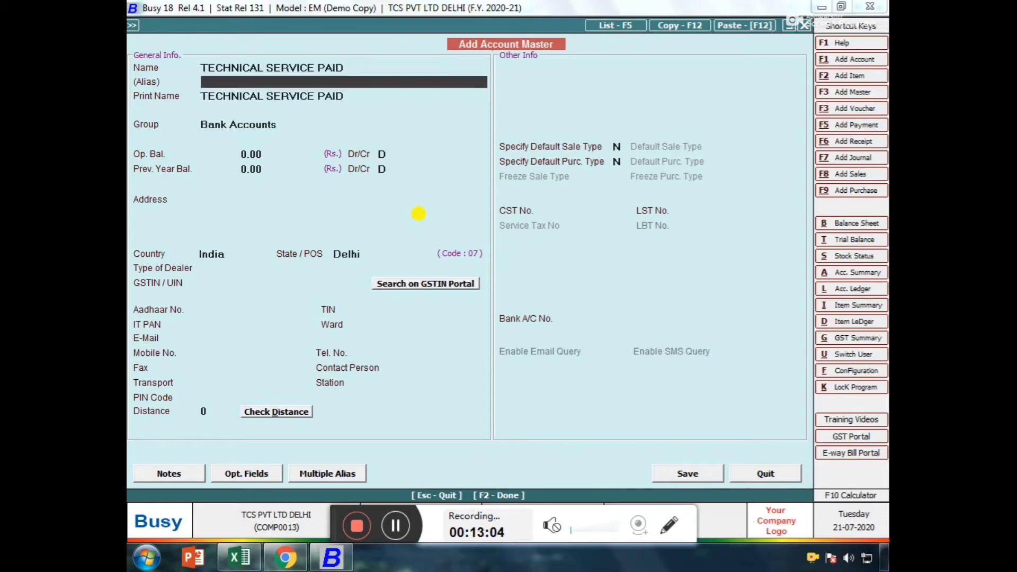
key(Return)
text(EXP)
key(Down)
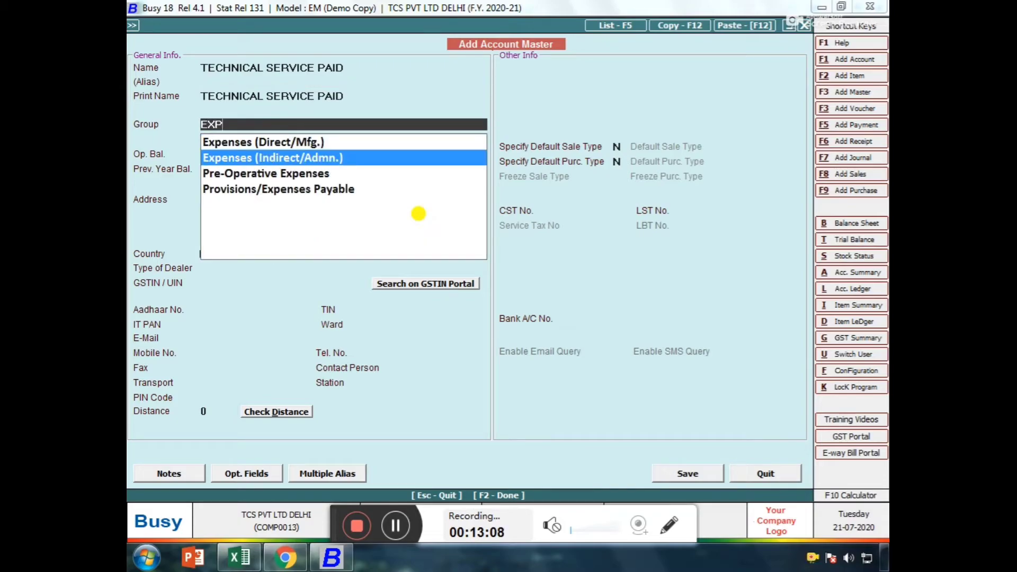
key(Return)
text(12650)
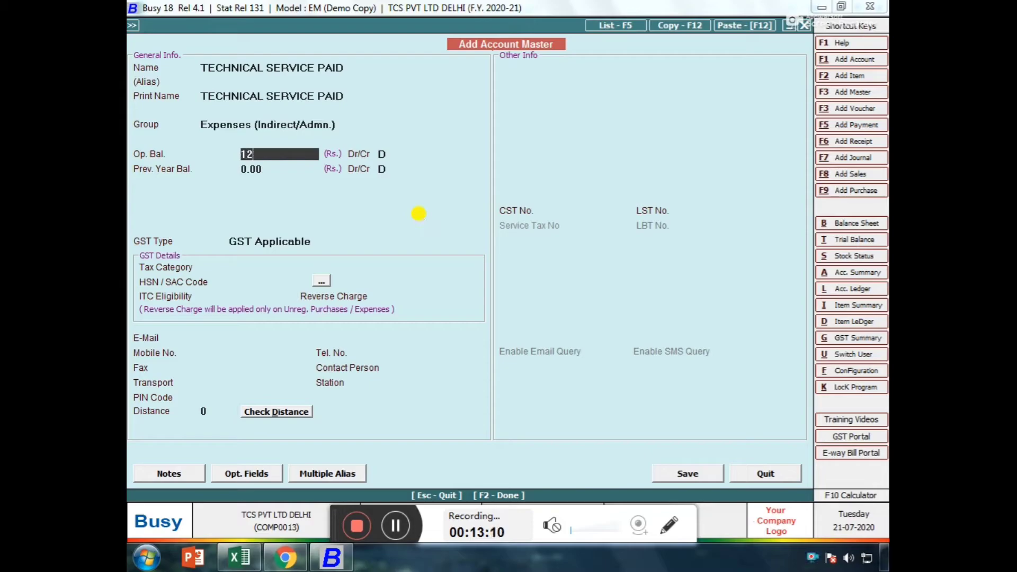
key(Return)
key(Return)
key(Return)
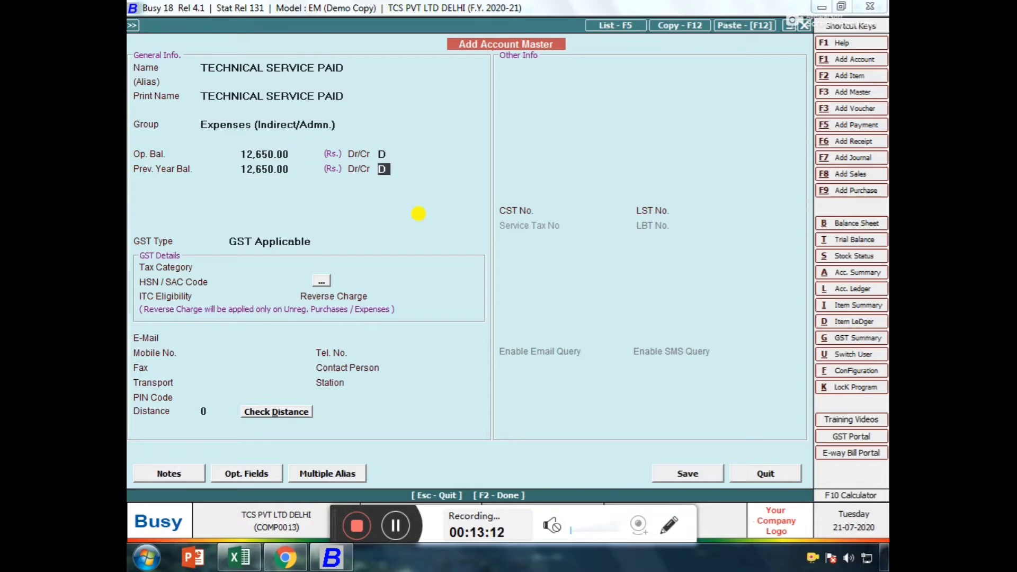
key(Return)
key(Return)
key(Return)
key(Return)
key(Return)
key(Return)
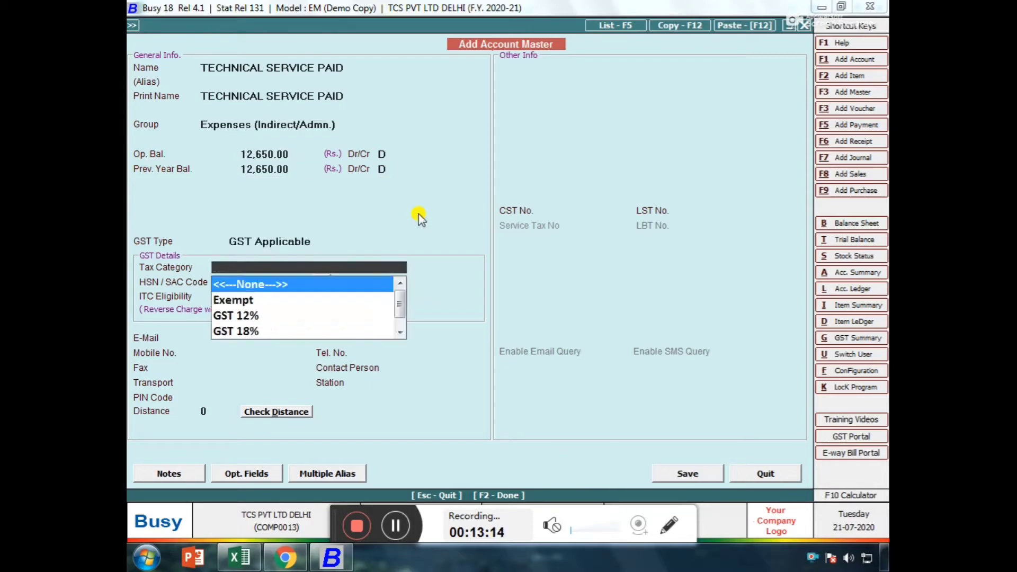
key(Return)
key(Return)
key(Return)
key(Return)
key(Return)
key(Return)
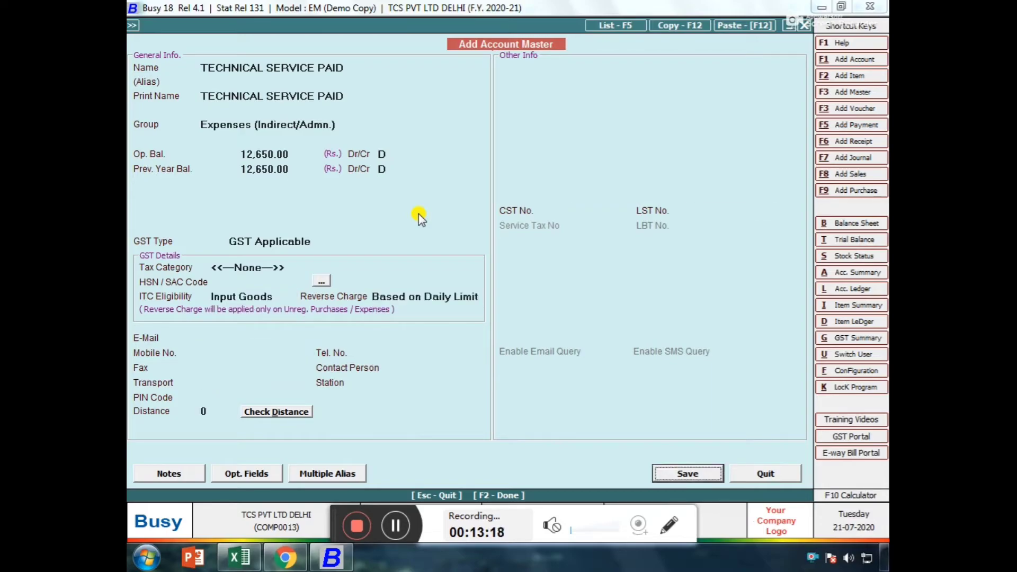
key(Return)
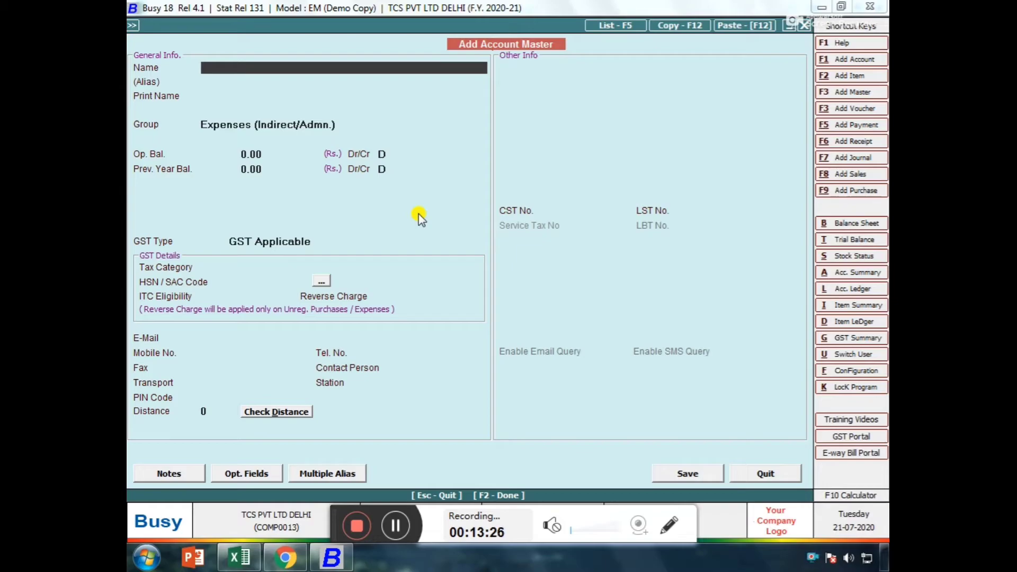
- Save a COURIER SERVICE PAID ledger with a 4,580 opening balance
text(COURIER)
text(SERVICE PAID)
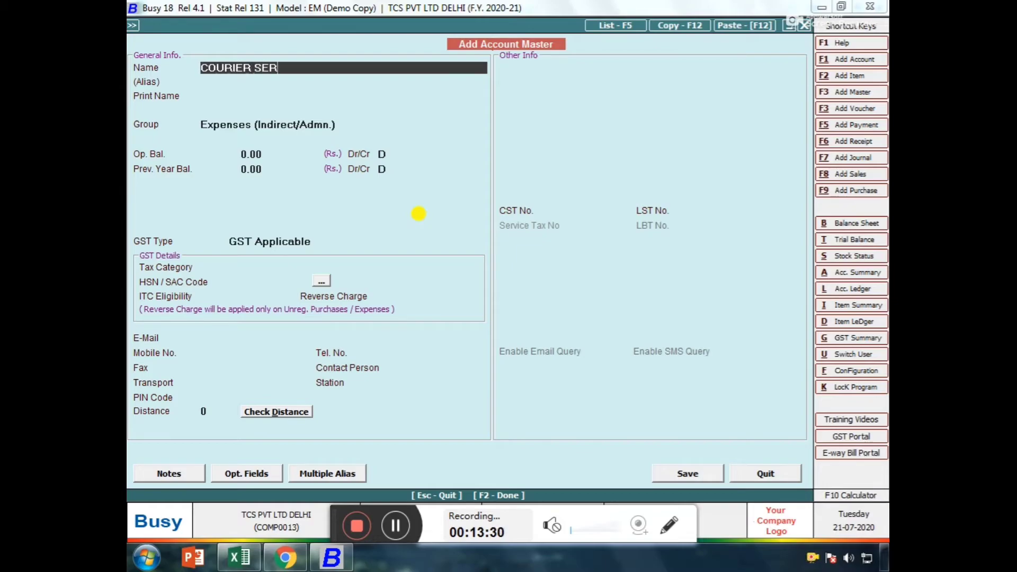
key(Return)
key(Return)
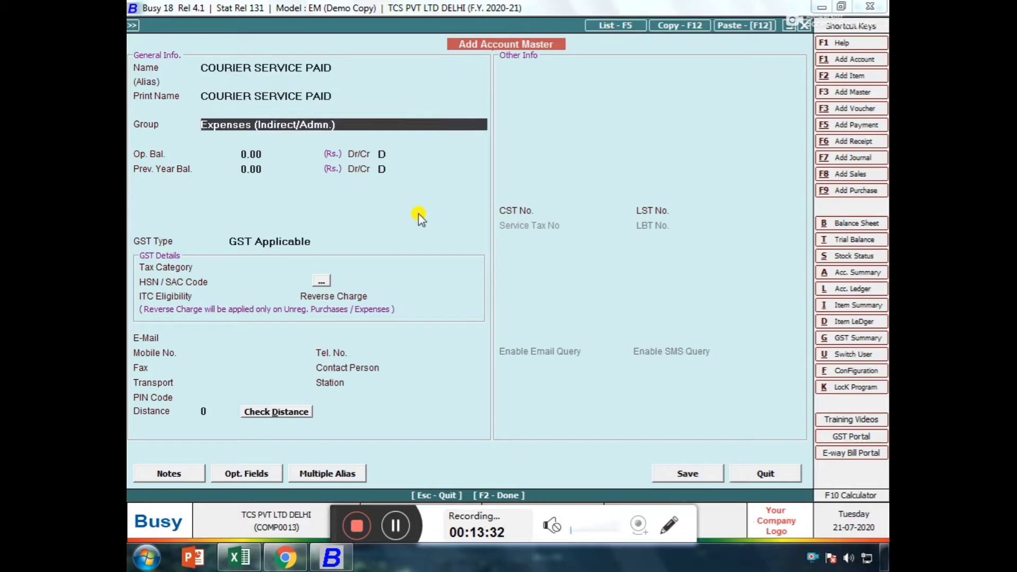
key(Return)
text(4580)
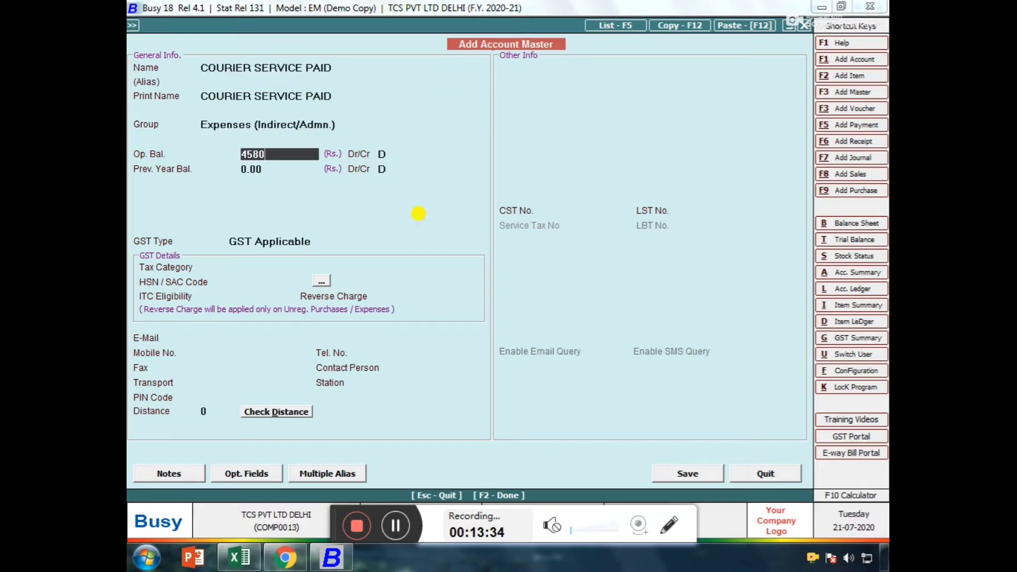
key(Return)
key(F2)
key(Return)
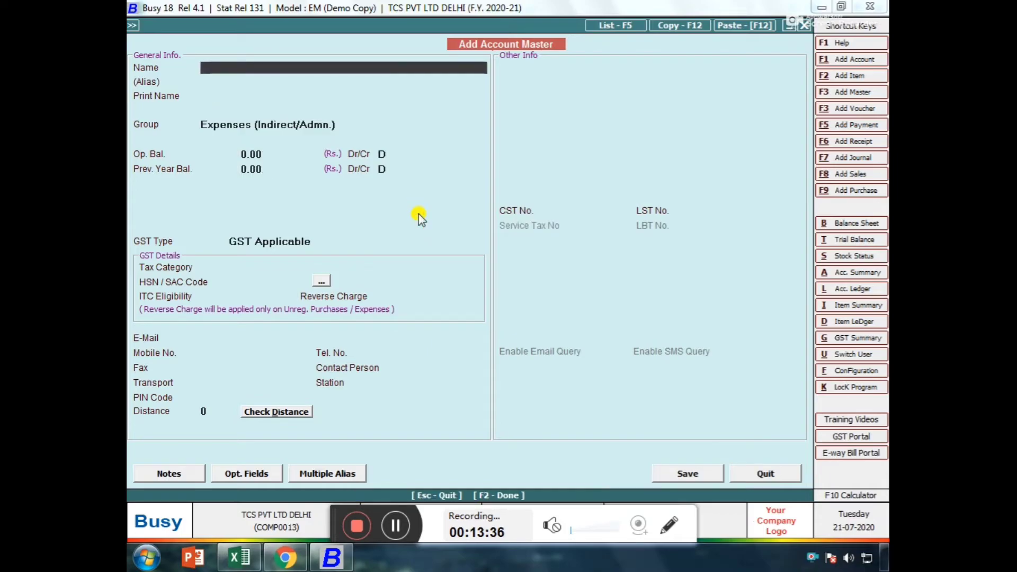
- Enter ELECTRICITY BILL PAID in the expense group with a 45,780 opening balance
text(ELECT)
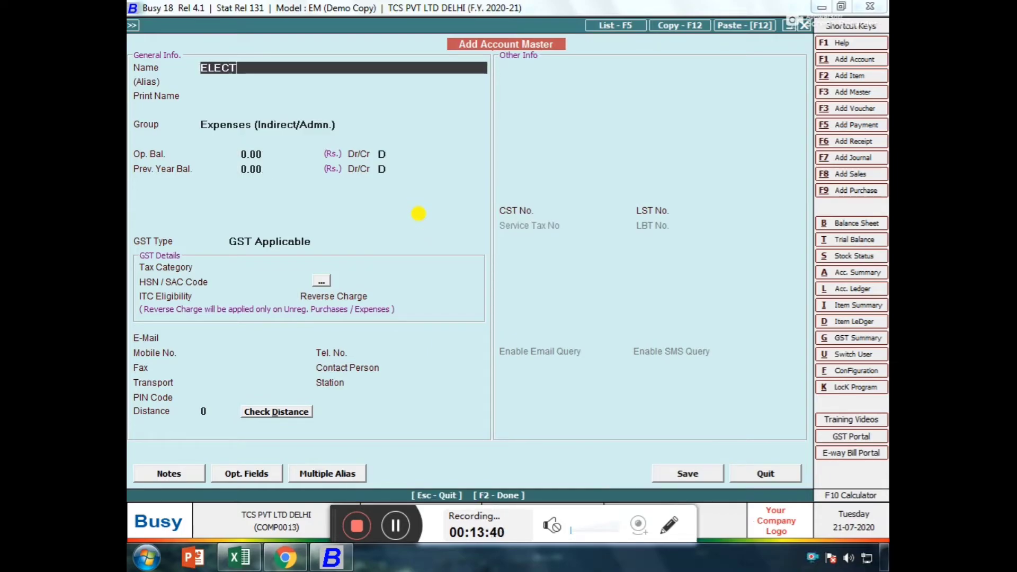
text(RICITY BILL PAID)
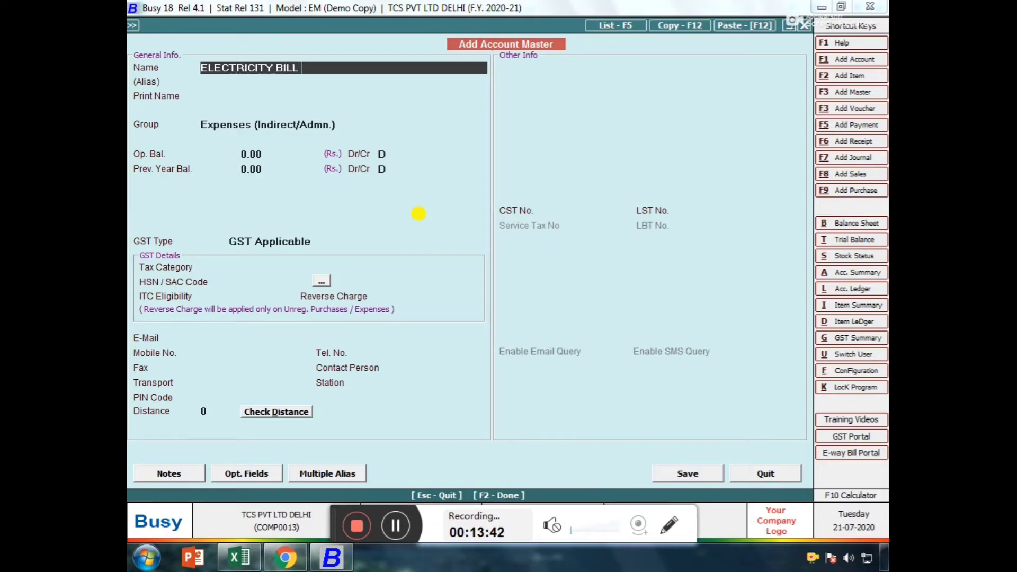
key(Return)
key(Return)
key(Return)
key(Return)
text(45780)
key(Return)
key(Return)
key(Return)
key(Return)
key(Return)
key(Return)
key(Return)
key(Return)
key(Return)
key(Return)
key(Return)
key(Return)
key(Return)
key(Return)
key(Return)
key(Return)
key(Return)
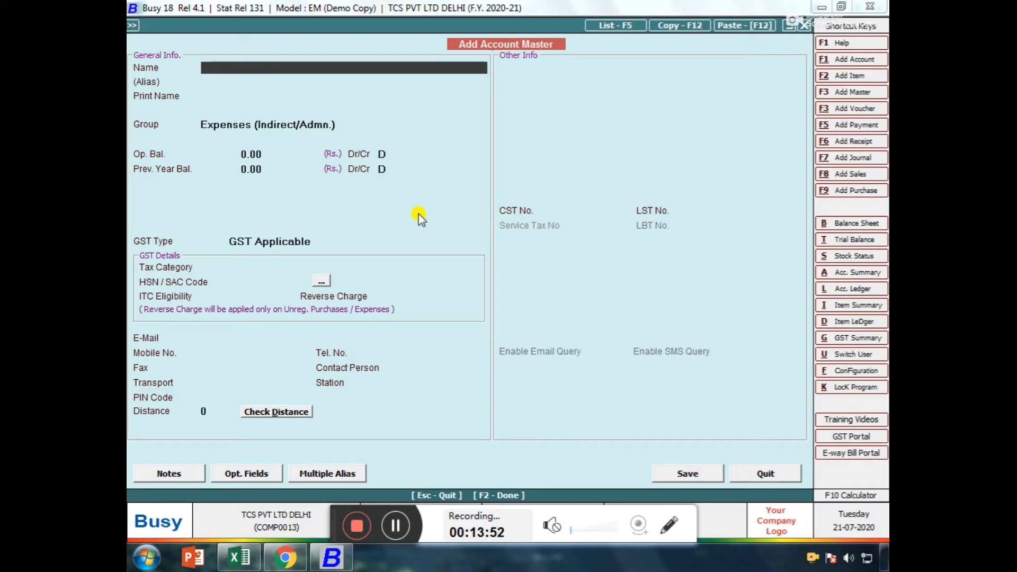
- Add a TELEPHONE BILL ledger with a 3,658 opening balance
text(TE)
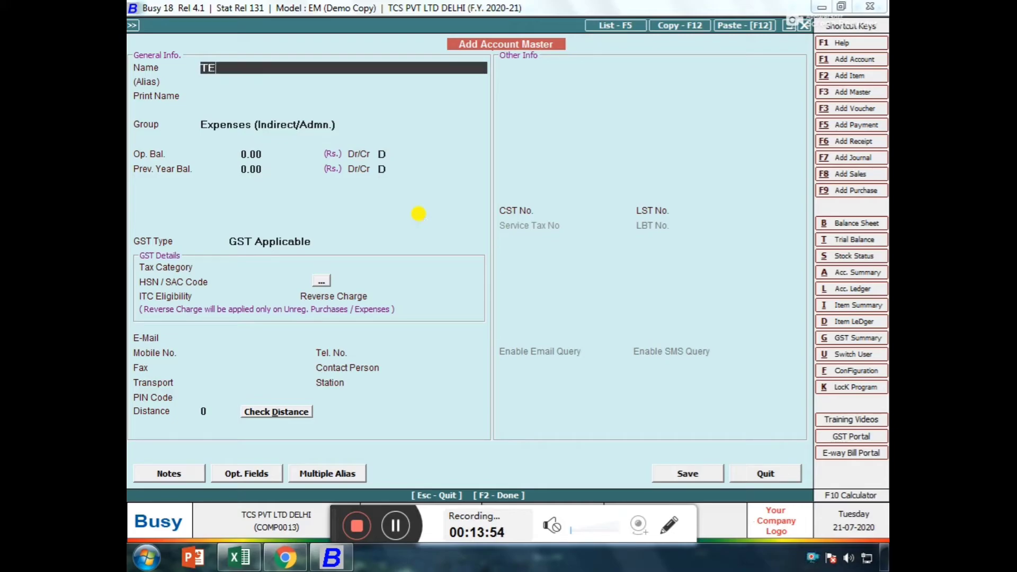
text(LEPHONE BILL)
key(Return)
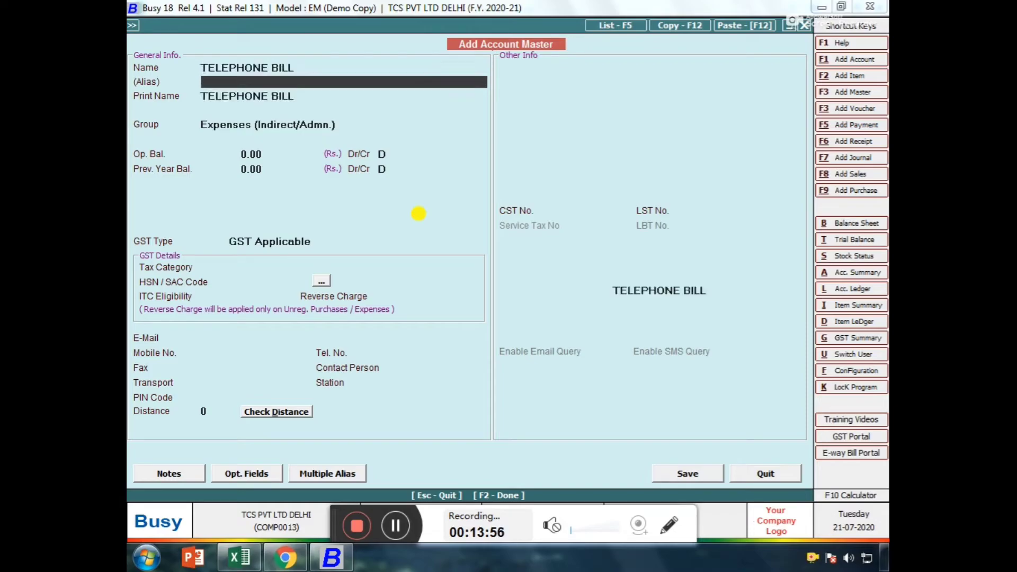
key(Return)
key(Return)
text(3658)
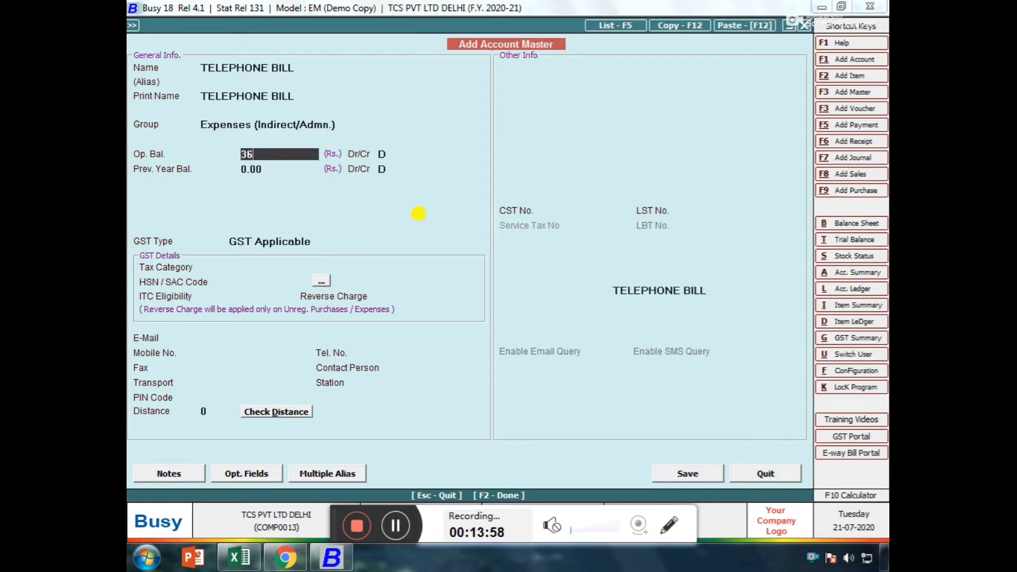
key(Return)
key(Return)
key(Return)
key(Return)
key(Return)
key(Return)
key(Return)
key(Return)
key(Return)
key(Return)
key(Return)
key(Return)
key(Return)
key(Return)
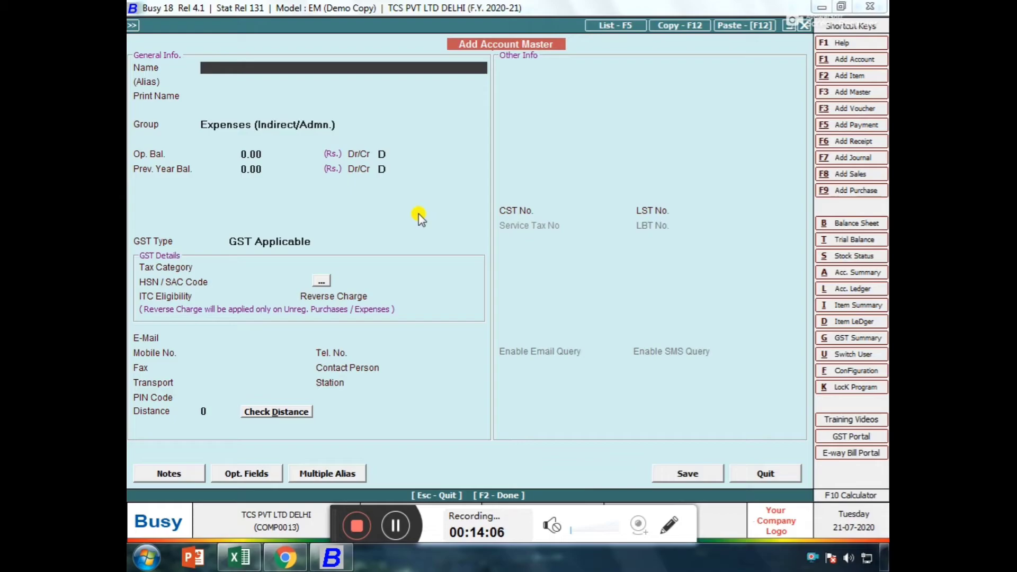
- Create the INT. account under Income (Indirect) with a 12,458 opening balance and save it
text(INTE)
key(BackSpace)
text(.)
key(Return)
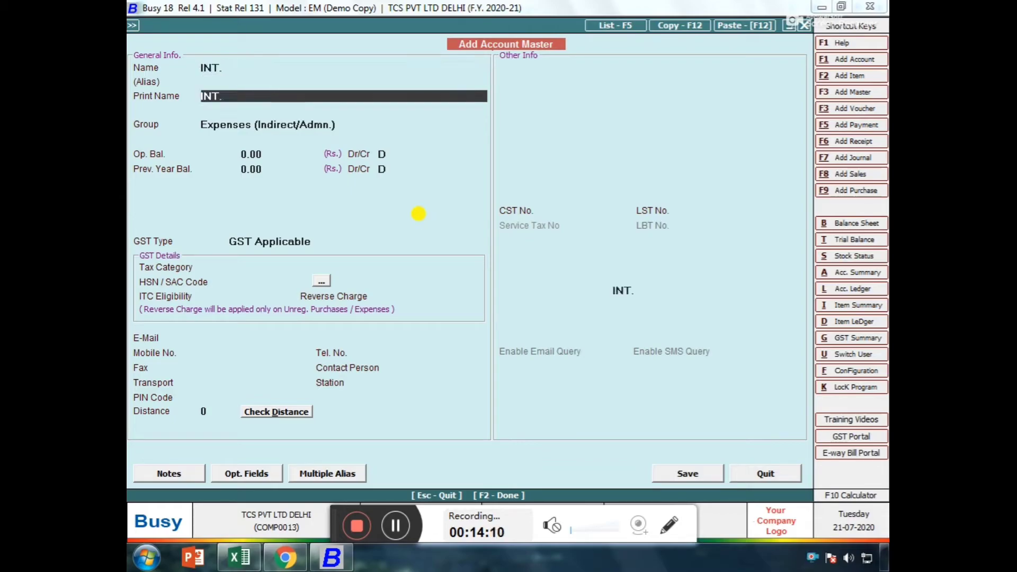
key(Return)
text(IN)
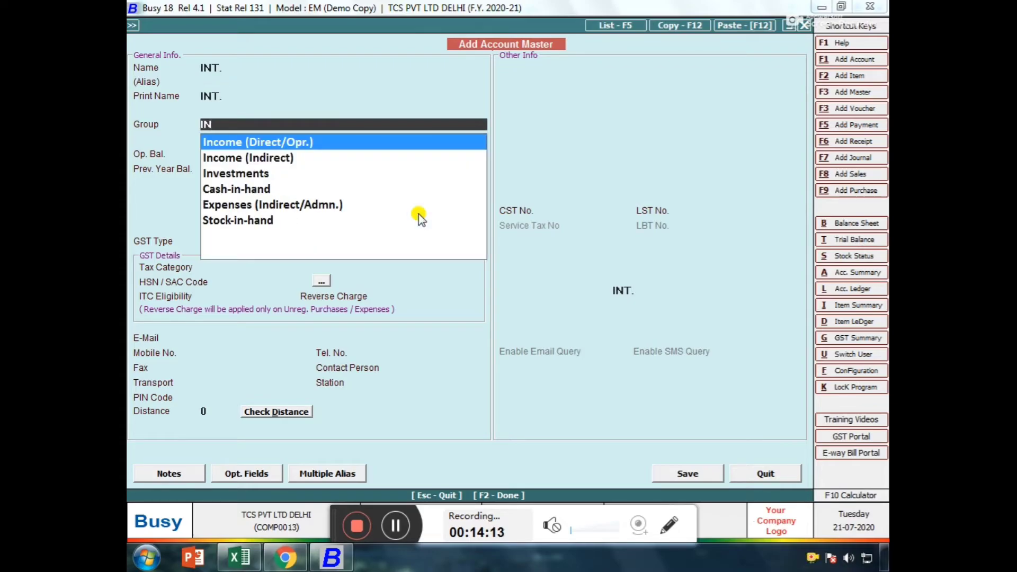
key(Down)
key(Return)
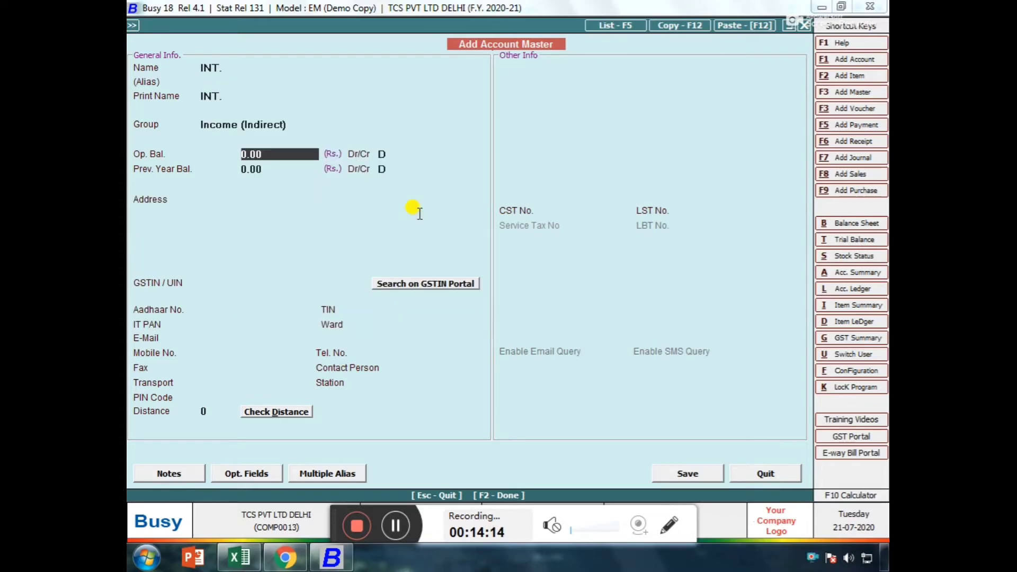
text(12458)
key(Return)
key(Return)
key(Return)
key(Return)
key(Return)
key(Return)
key(Return)
key(Return)
key(Return)
key(Return)
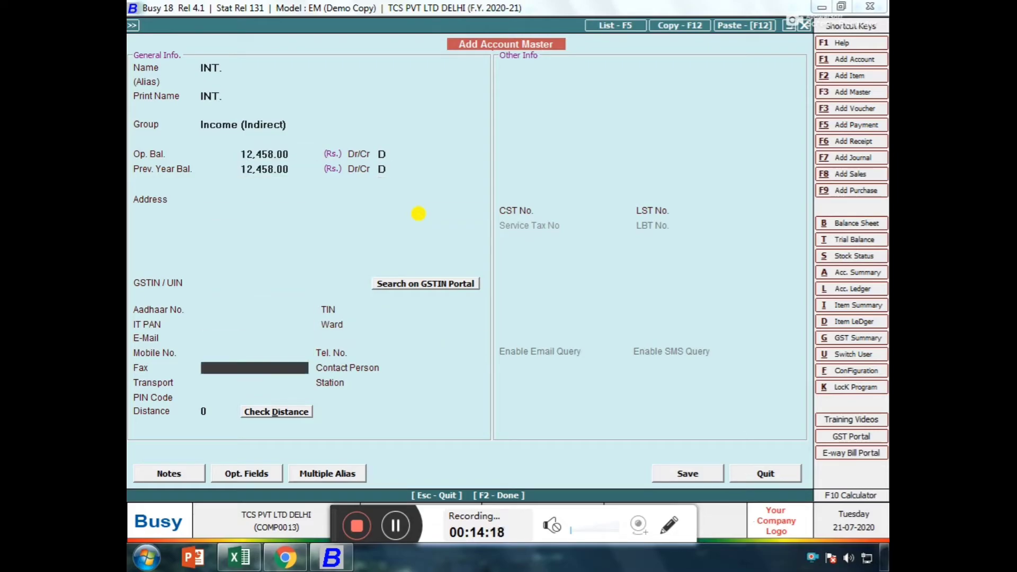
key(Return)
key(Return)
key(Return)
key(Return)
key(Return)
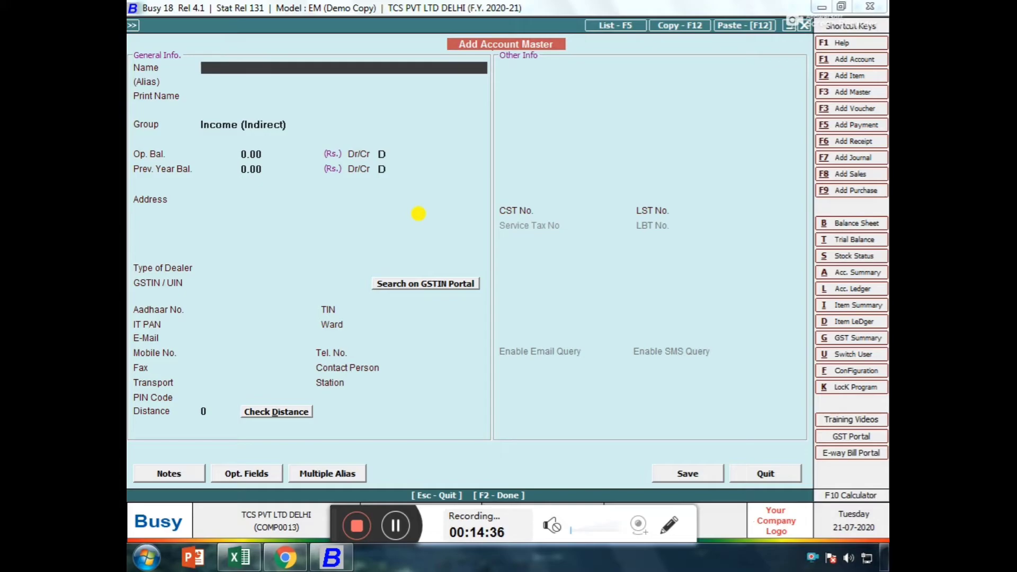
- Enter COMMISSION RECEIVED in Income (Indirect) with 16,580 opening balance and confirm saving
text(COMMISSIO)
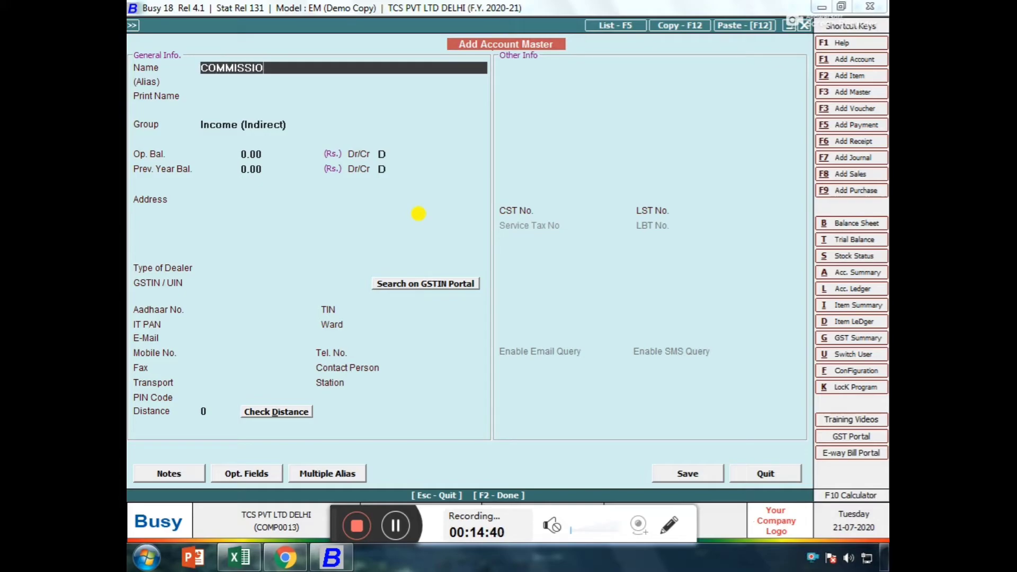
text(N RECEIVED)
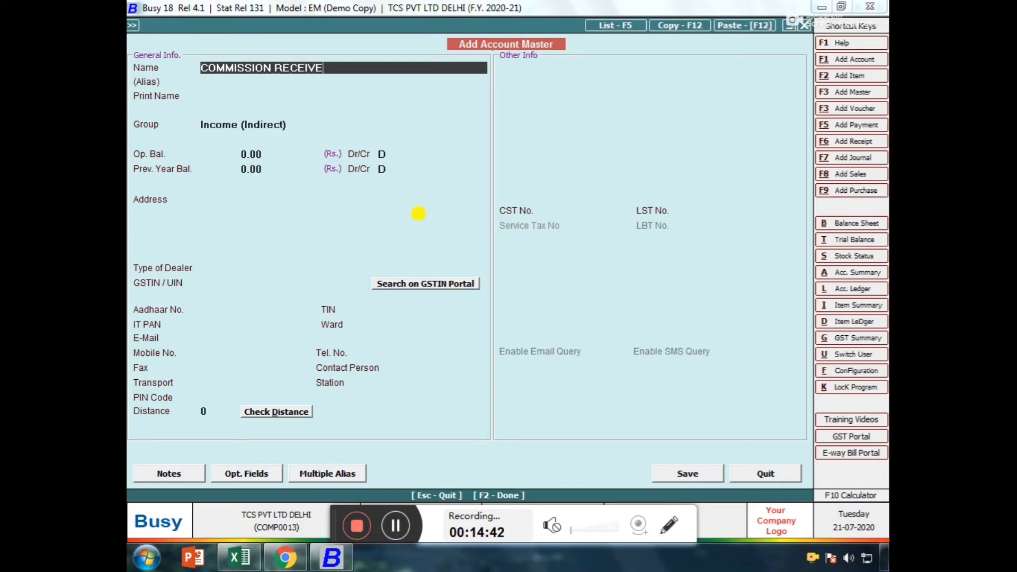
key(Return)
key(Return)
key(Return)
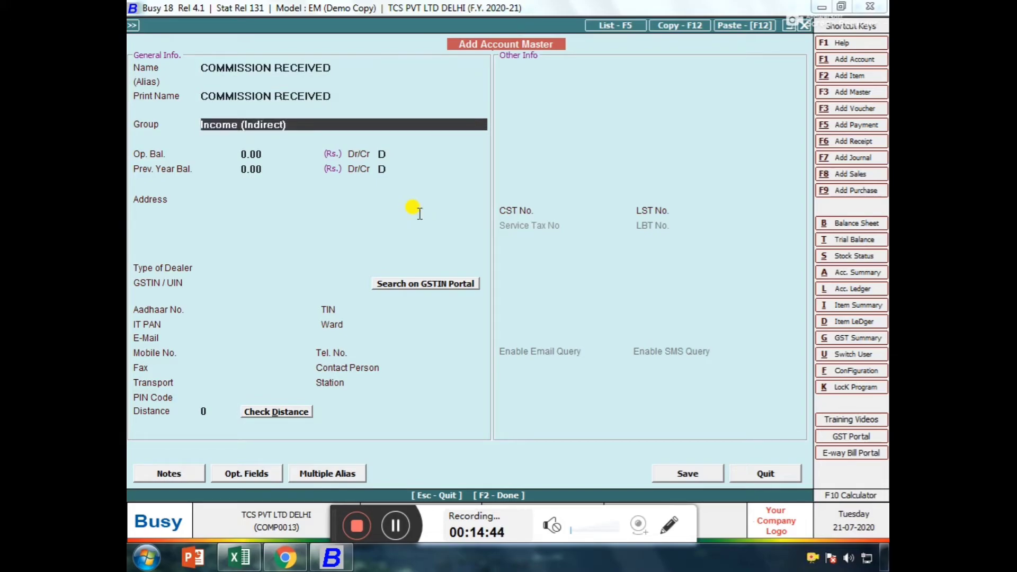
key(Return)
key(Return)
key(Up)
text(16,580)
key(Return)
key(Return)
key(Return)
key(Return)
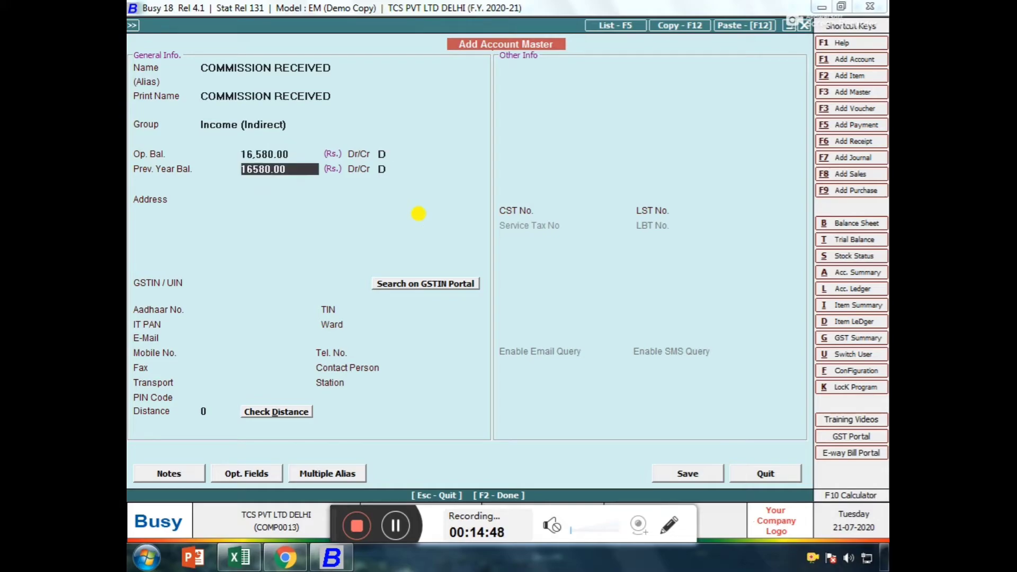
key(Return)
key(Return)
key(Return)
key(Return)
key(Return)
key(Return)
key(Return)
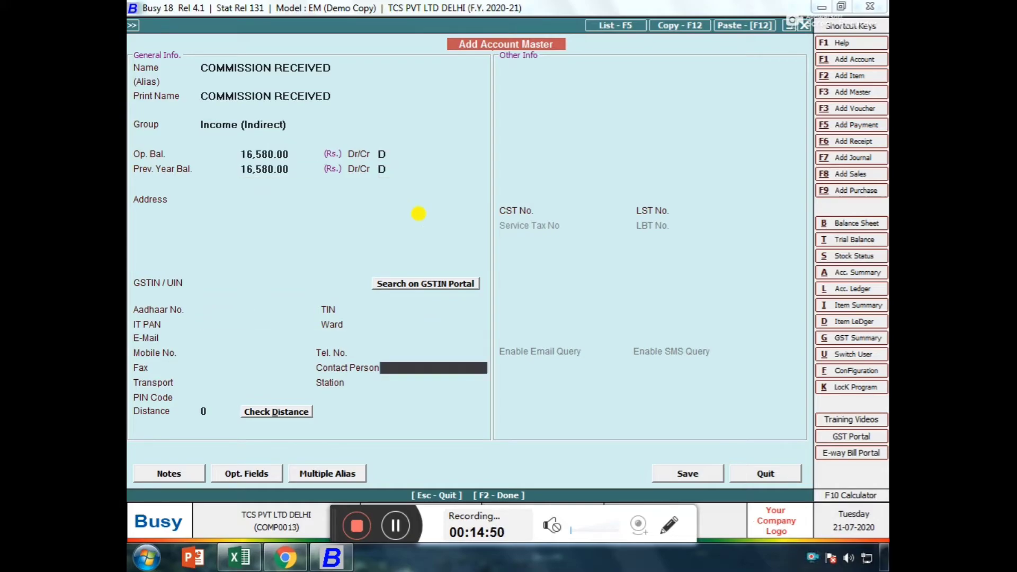
key(F2)
key(Return)
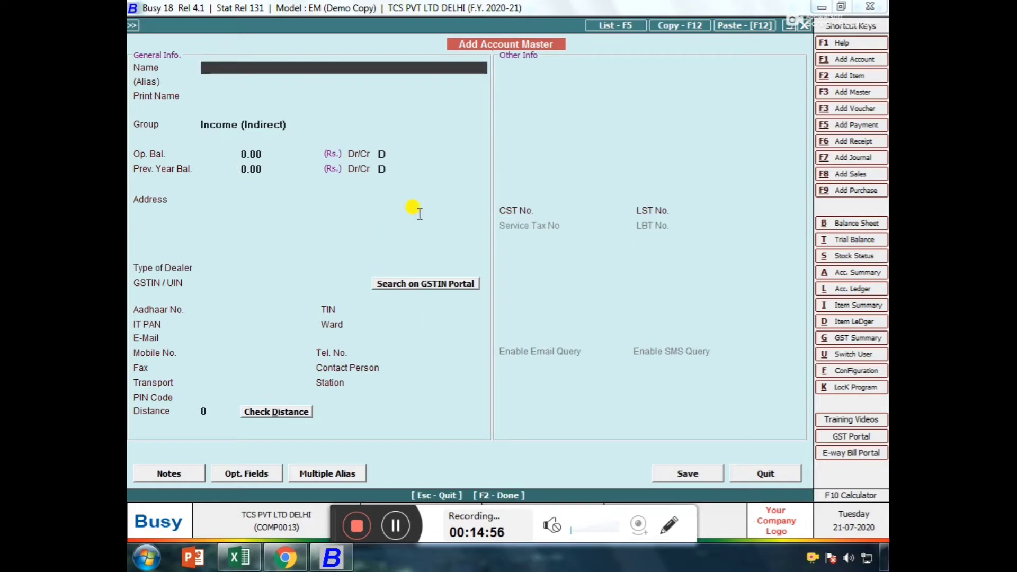
- Enter TECHNICAL SERVICE RECEIVED in Income (Indirect) with 45,680 opening balance and confirm saving
text(TECHNI)
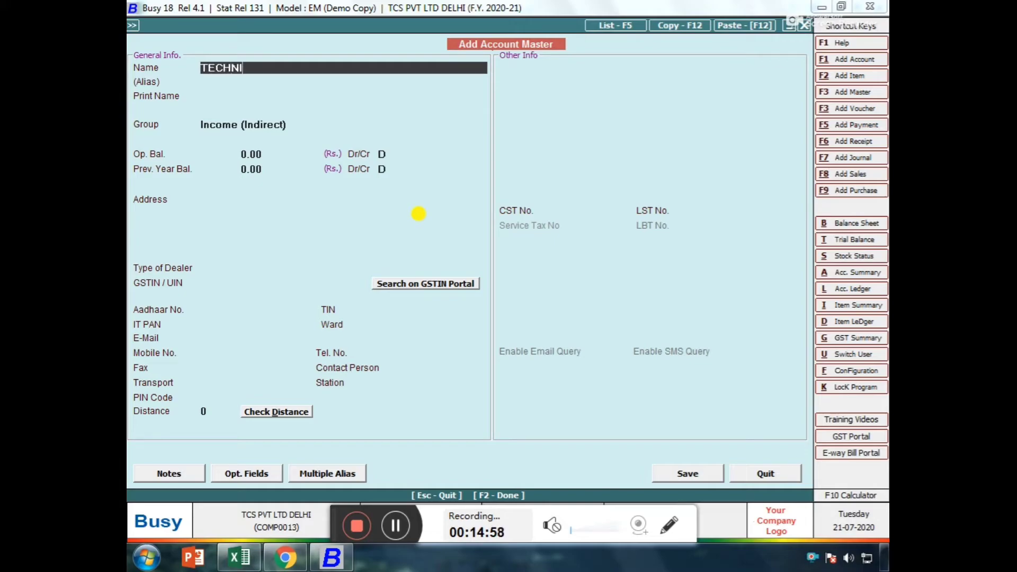
text(CAL SERVICE RECEIVED)
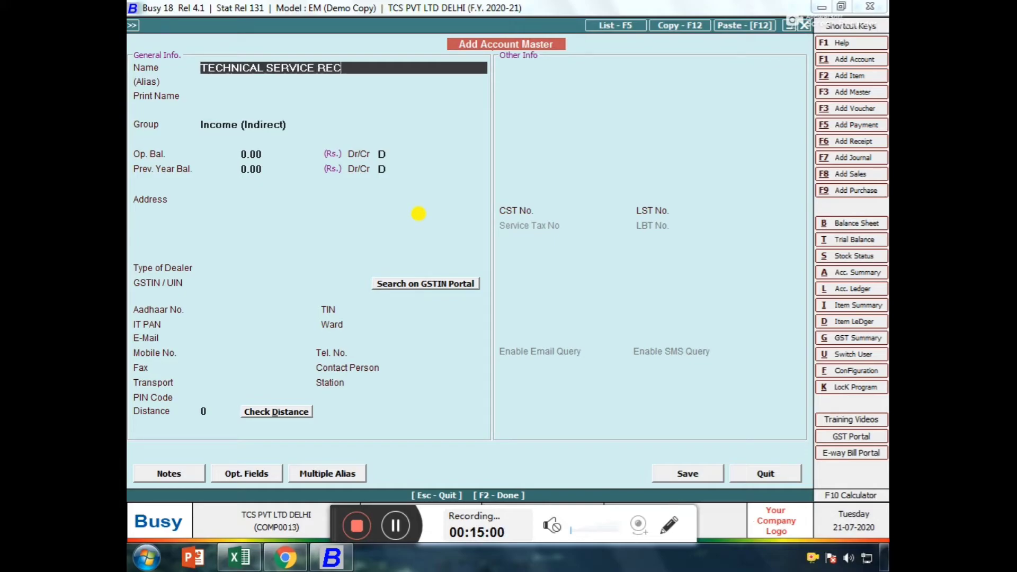
key(Return)
key(Return)
key(Return)
key(Return)
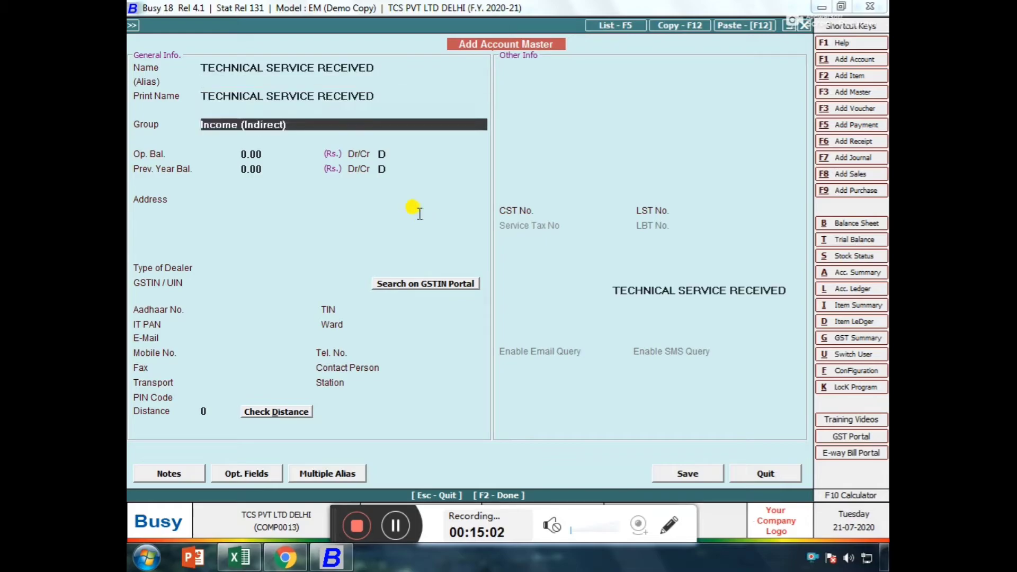
text(45680)
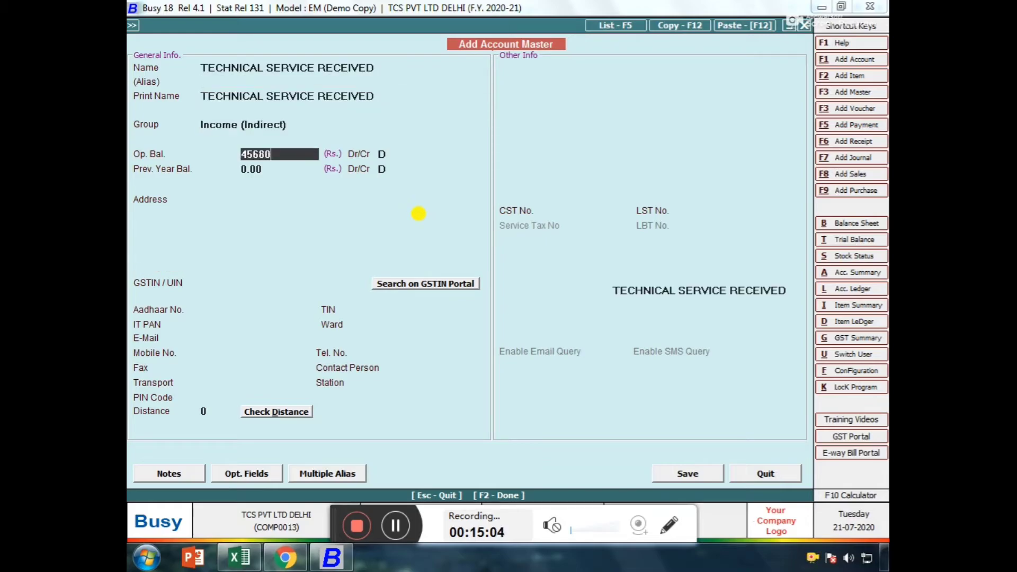
key(Return)
key(Return)
key(F2)
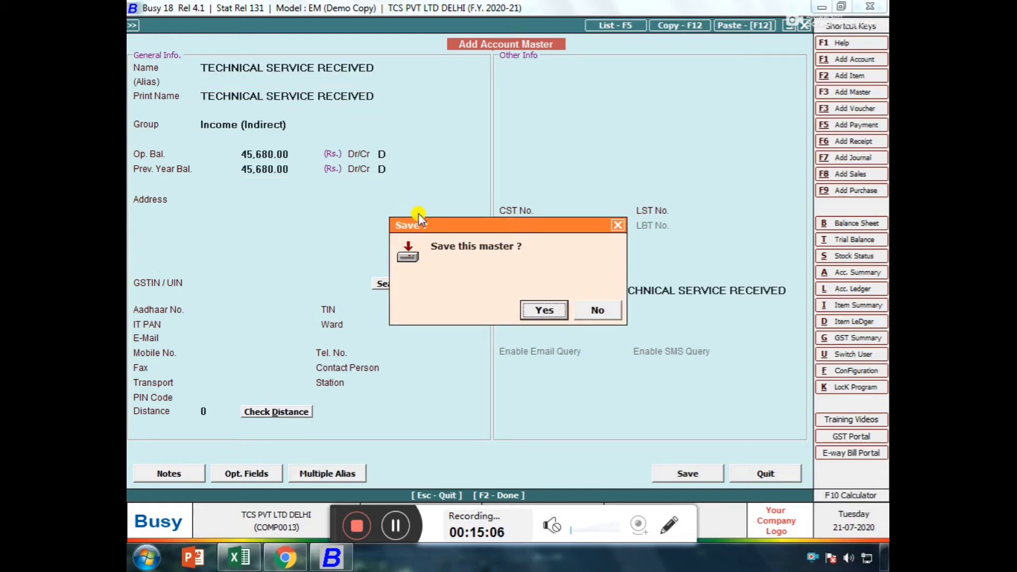
key(Return)
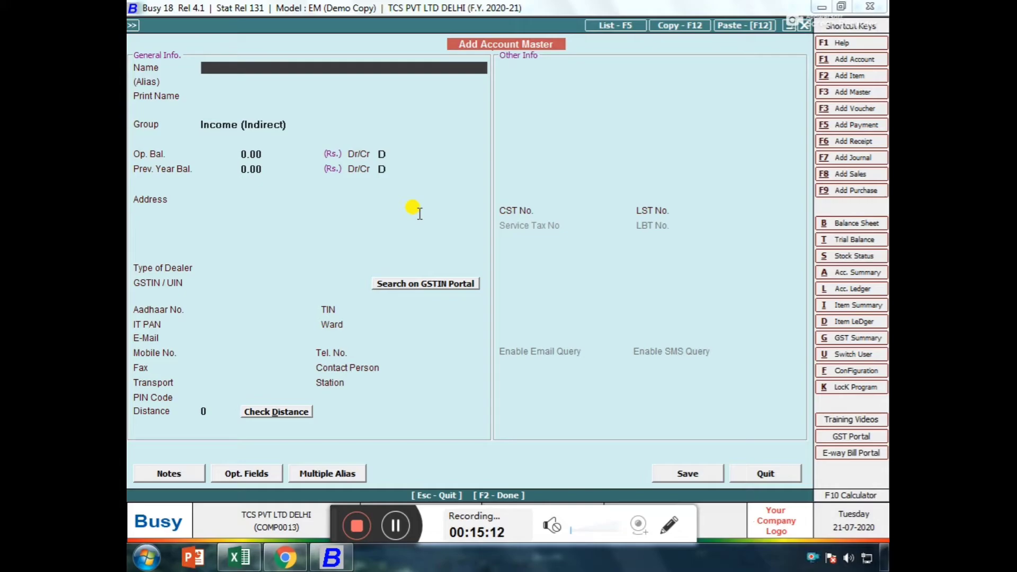
- Save a COMPUTER account under Fixed Assets with a 12,480 opening balance
text(COMPUTER)
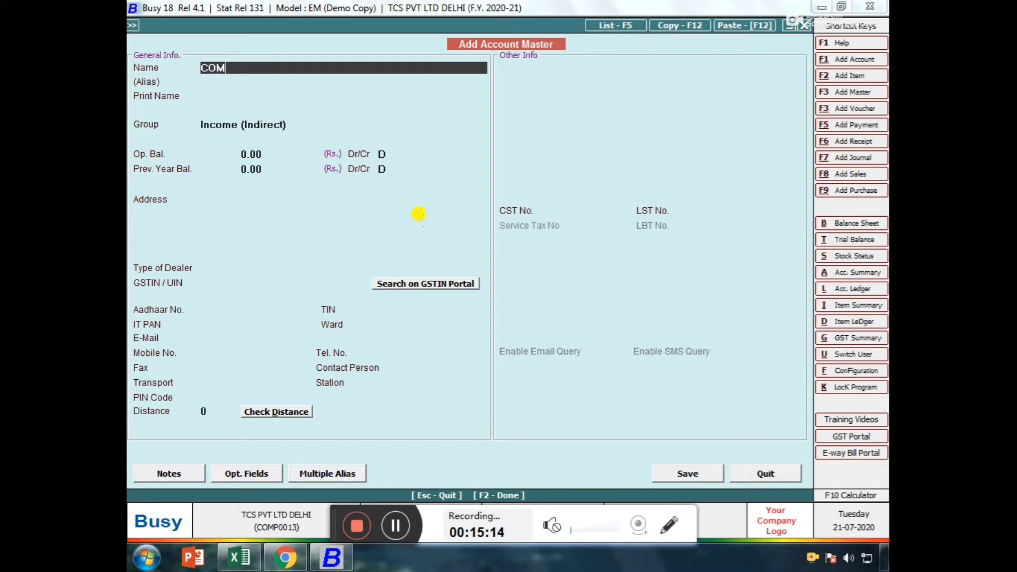
key(Return)
key(Return)
text(F)
key(Return)
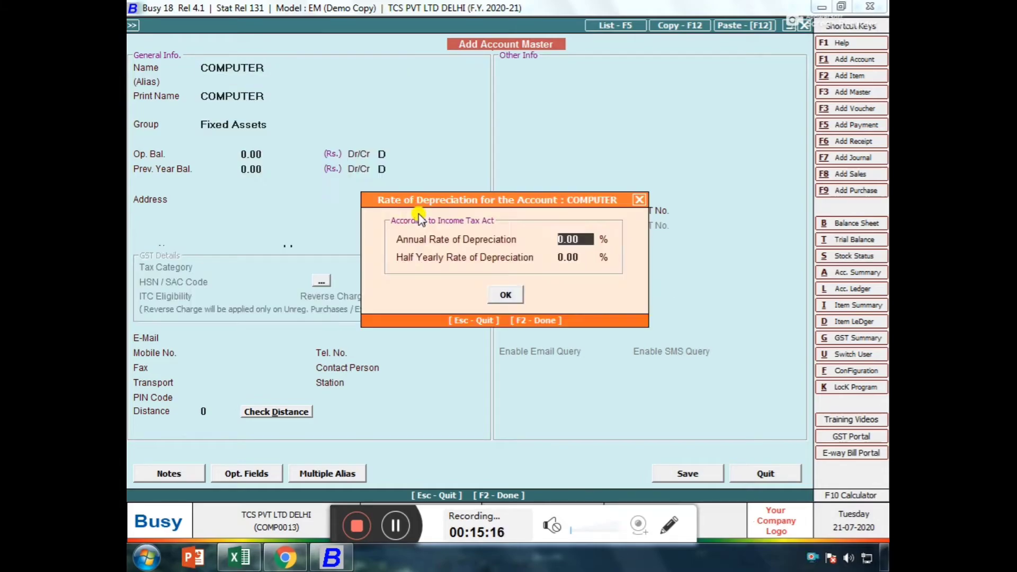
key(Return)
key(Return)
key(Return)
text(12,480)
key(Return)
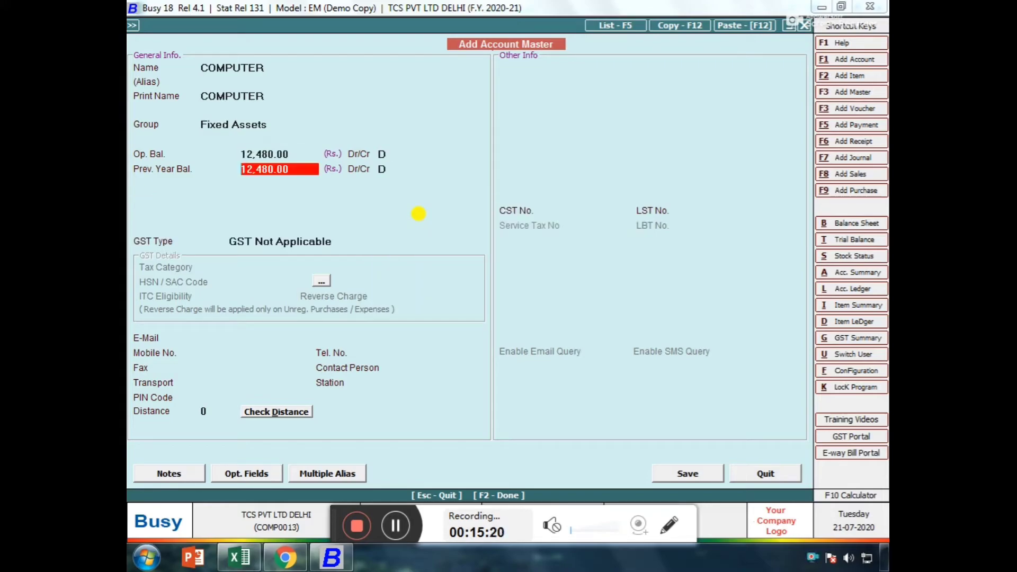
key(F2)
key(Return)
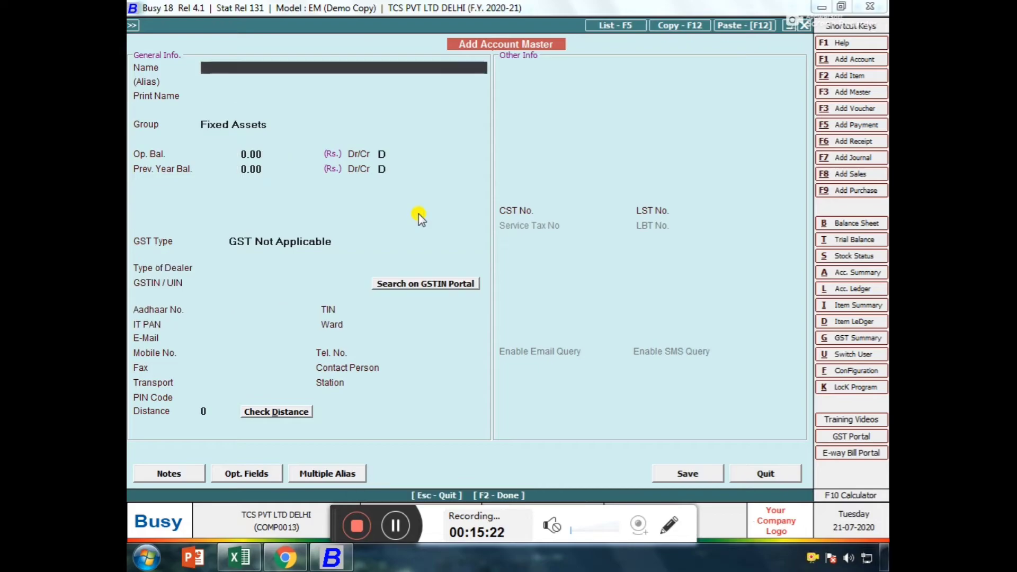
- Save a LAPTOP account under Fixed Assets with a 45,890 opening balance
text(LAPTOP)
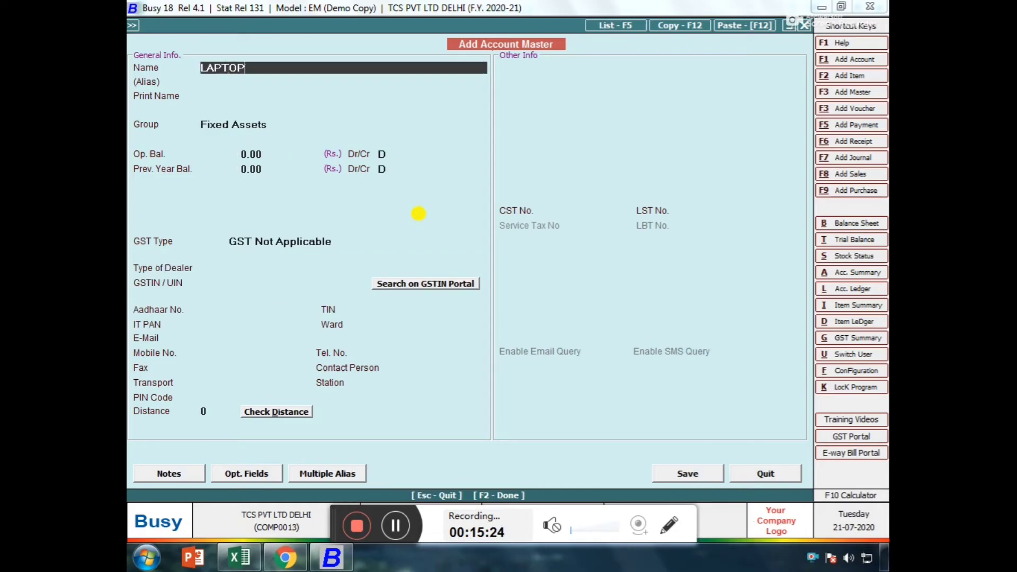
key(Return)
key(Return)
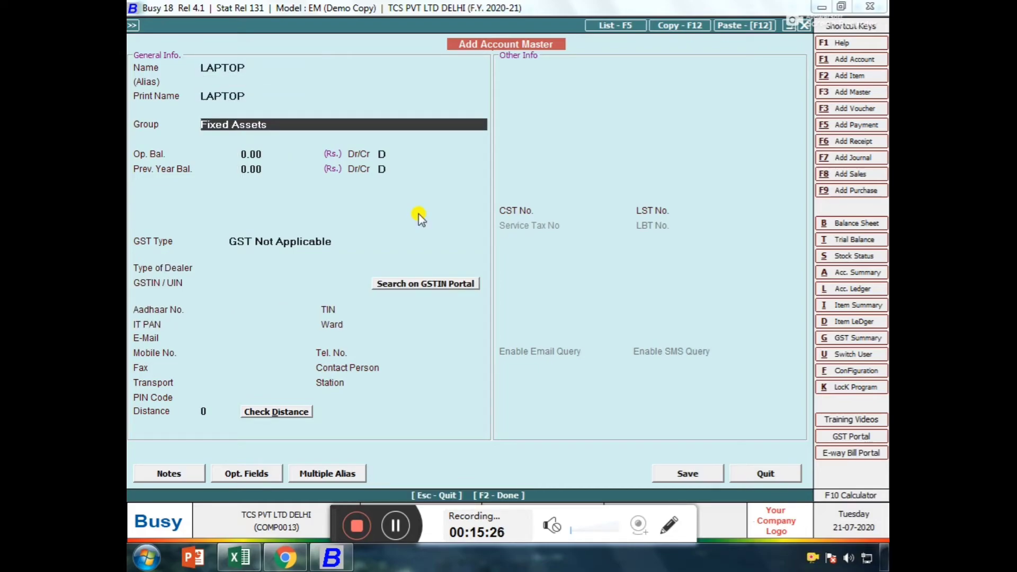
key(Return)
key(Return)
key(Return)
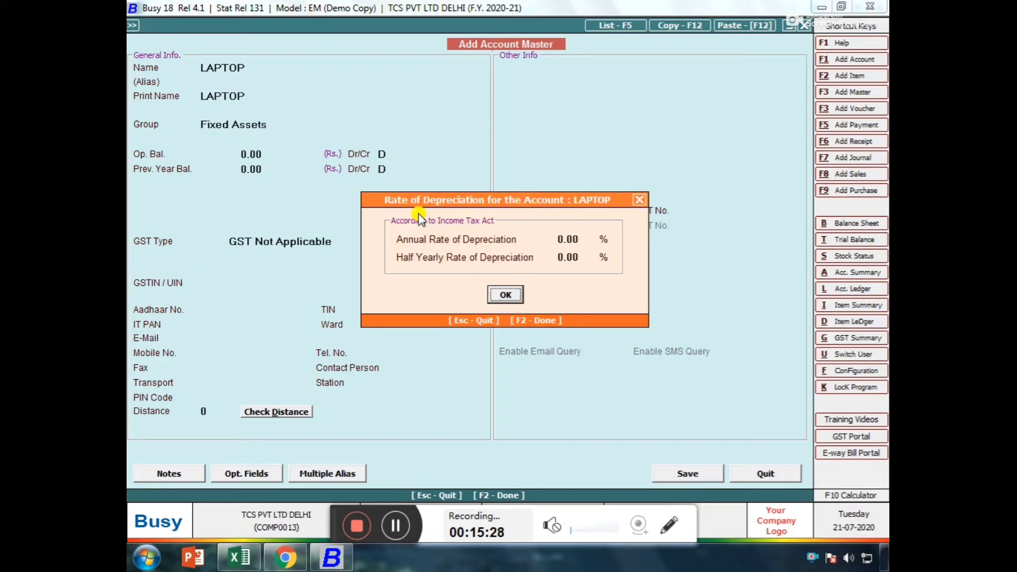
key(Return)
text(45,890)
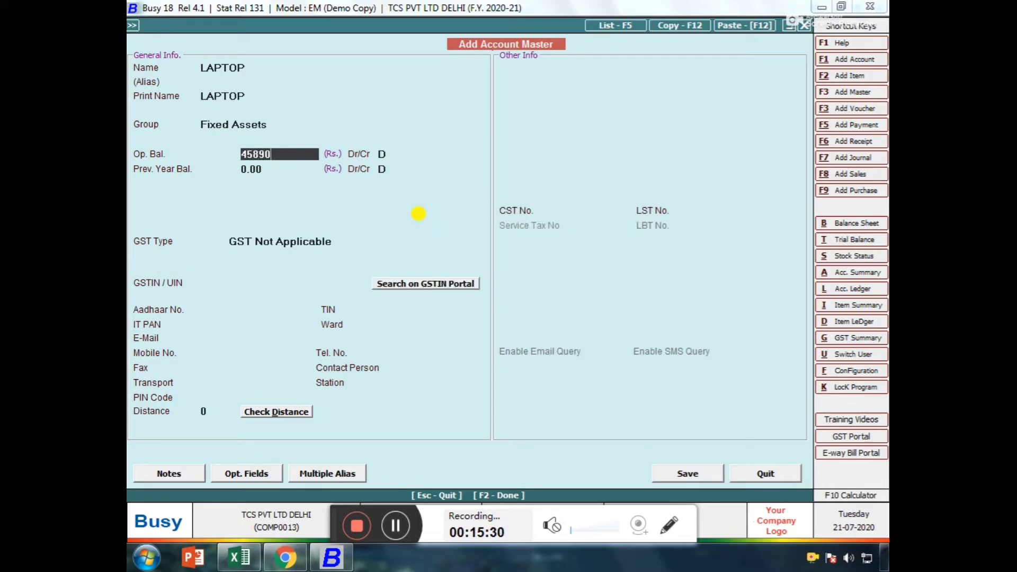
key(Return)
key(Return)
key(Return)
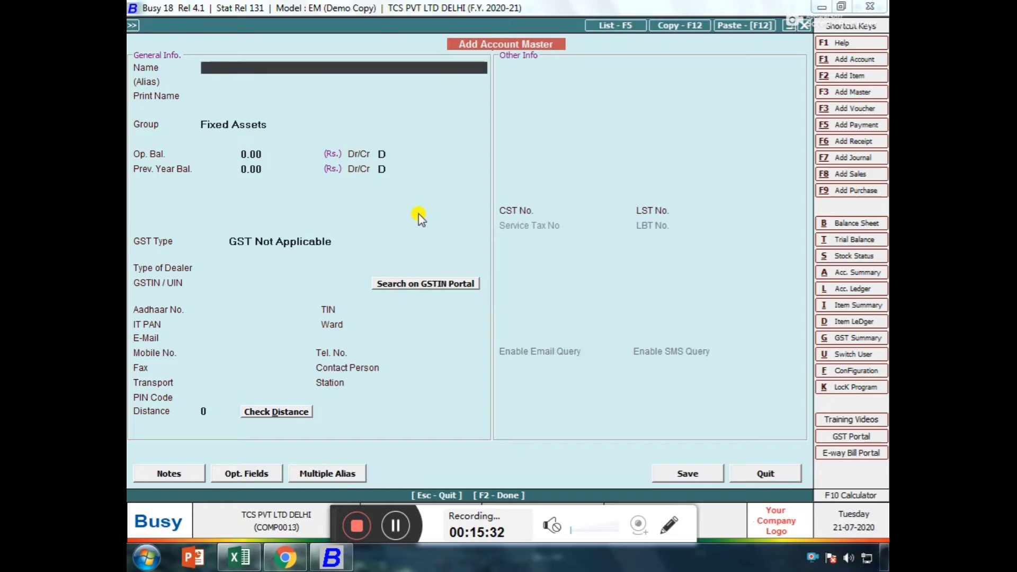
- After the duplicate COMPUTER name is rejected, save SMPS under Fixed Assets with 14,578 opening balance
text(COMPUTER)
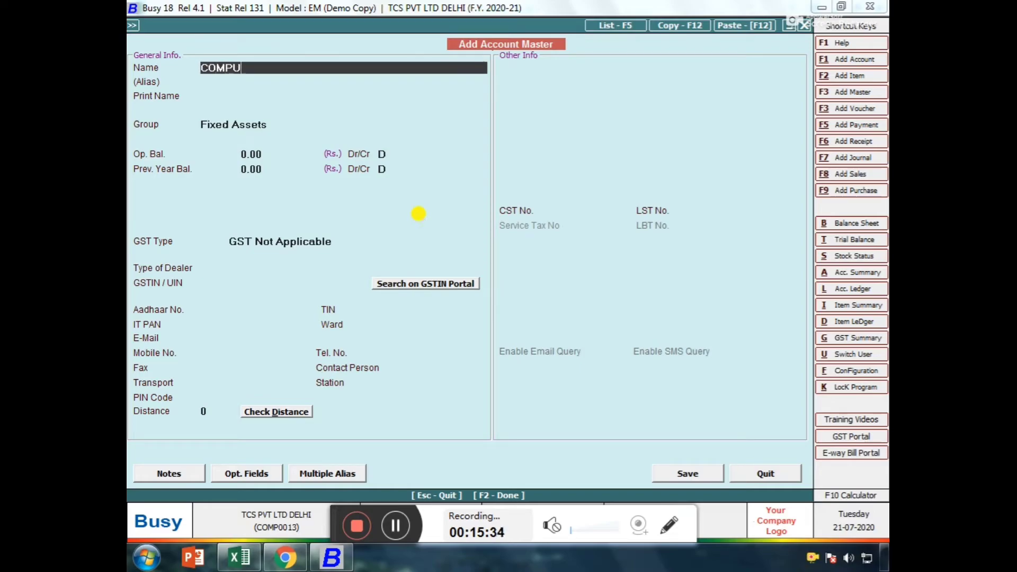
key(Return)
key(Return)
text(SMPS)
key(Return)
key(Return)
key(Return)
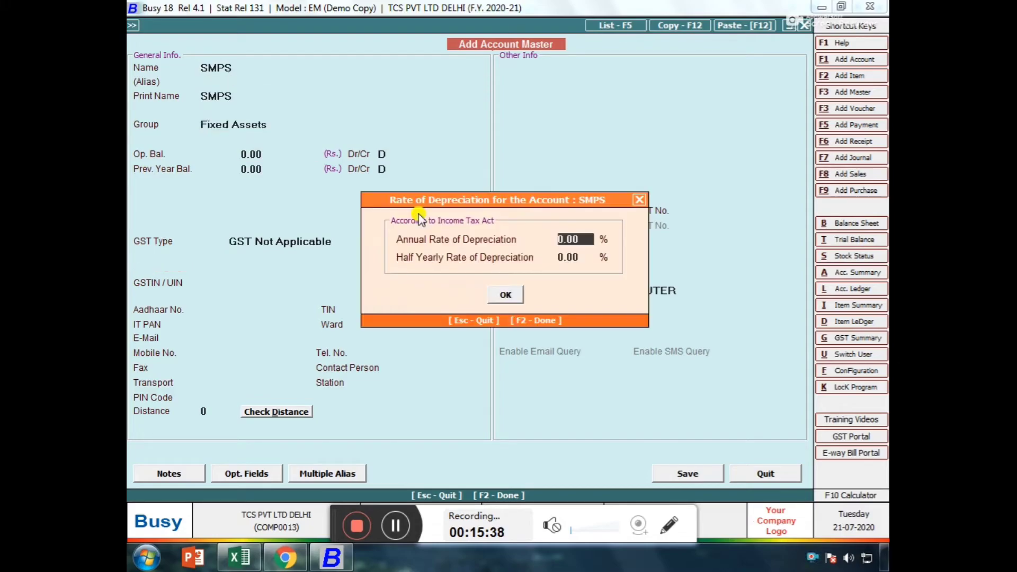
key(Return)
key(Return)
text(14578)
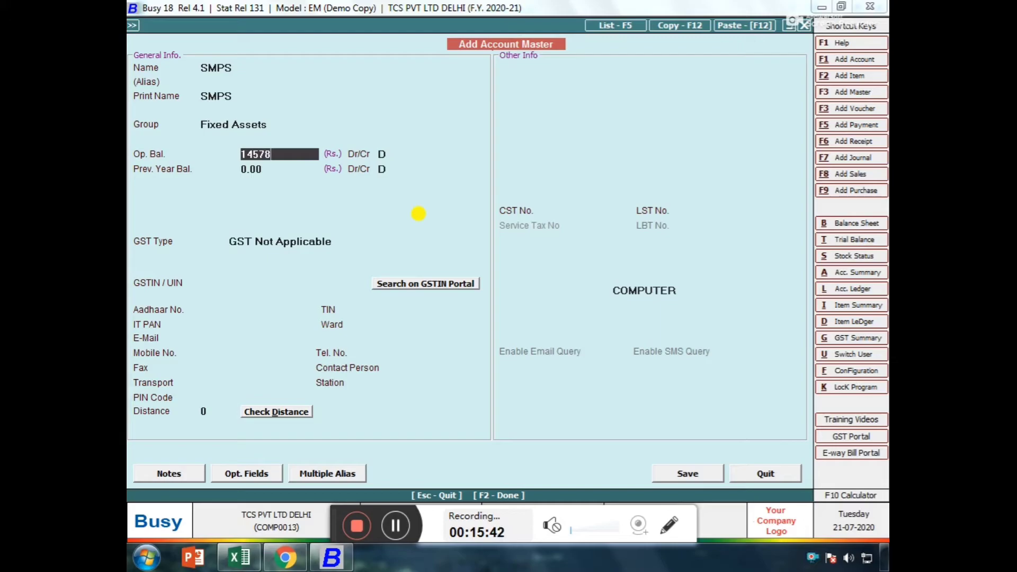
key(Return)
key(Return)
key(F2)
key(Return)
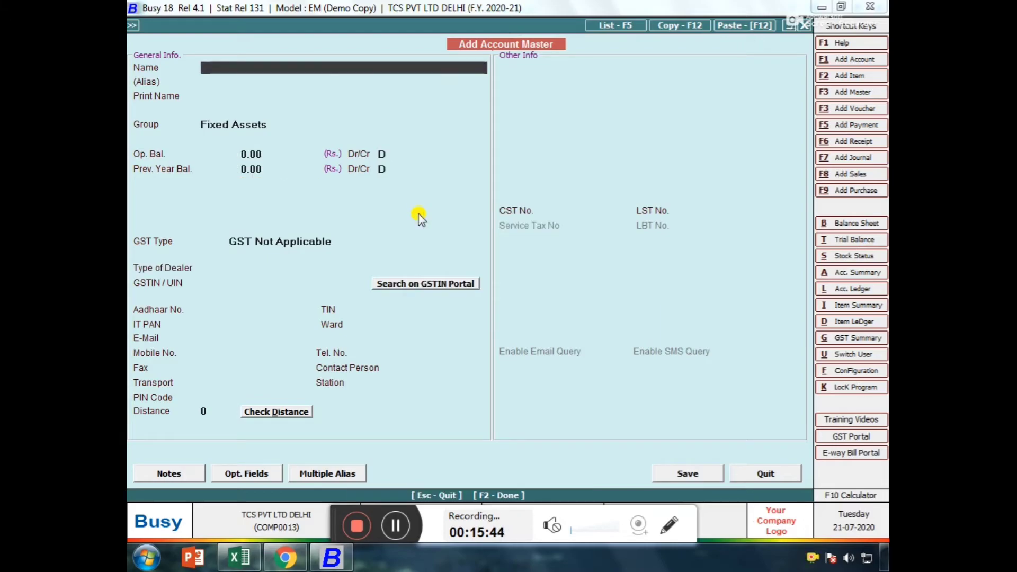
- Save a BUILDING ledger under Fixed Assets with a 13,650 debit opening balance
text(B)
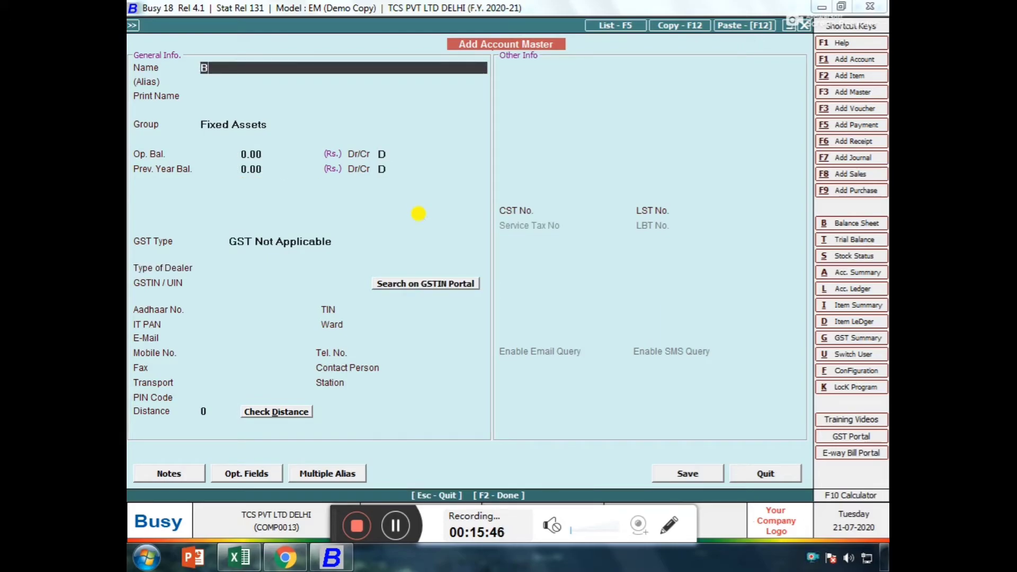
text(UILDING)
key(Return)
key(Return)
key(Return)
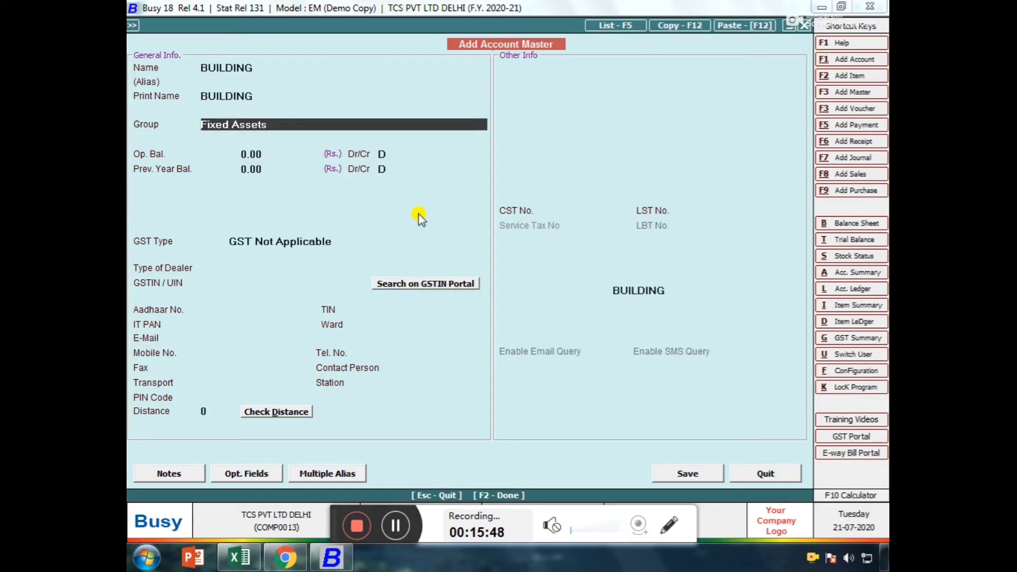
key(Return)
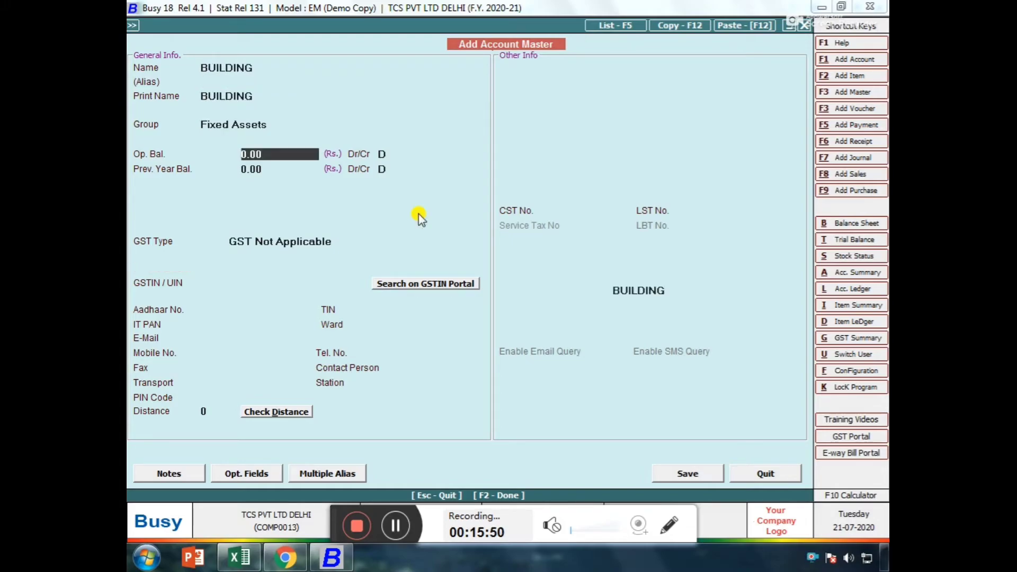
key(Return)
key(Return)
key(Return)
text(13650)
key(Return)
key(F2)
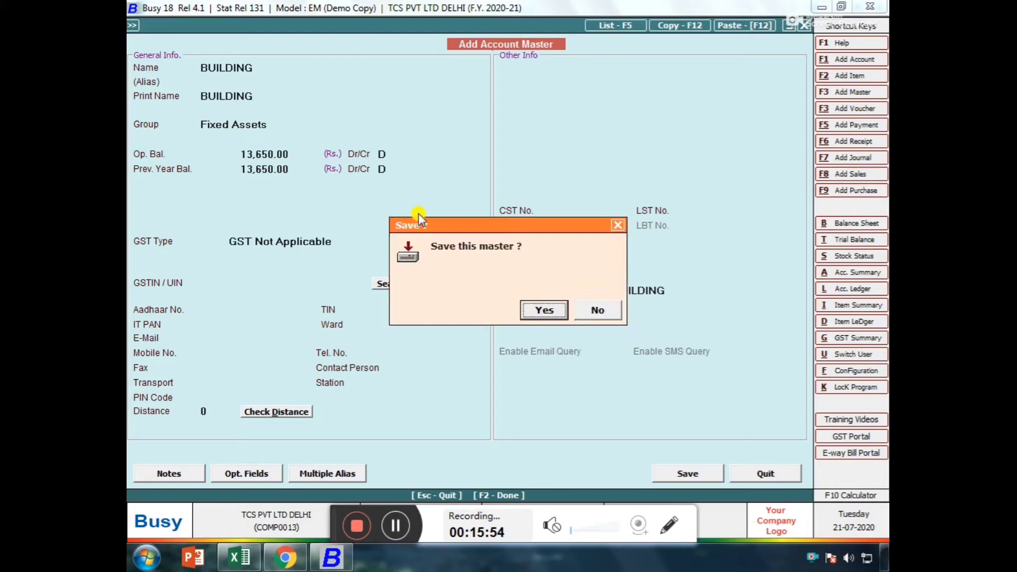
key(Return)
- Save PNB BANK under Bank Accounts with a 1,235 debit opening balance
text(PNB BANK)
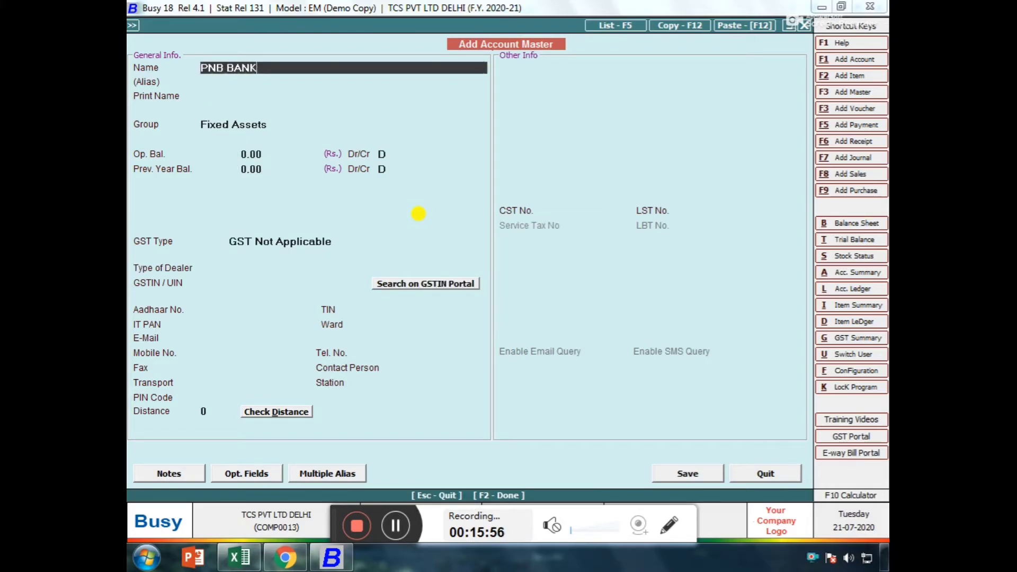
key(Return)
key(Return)
key(Return)
key(Return)
key(Return)
key(Return)
key(Up)
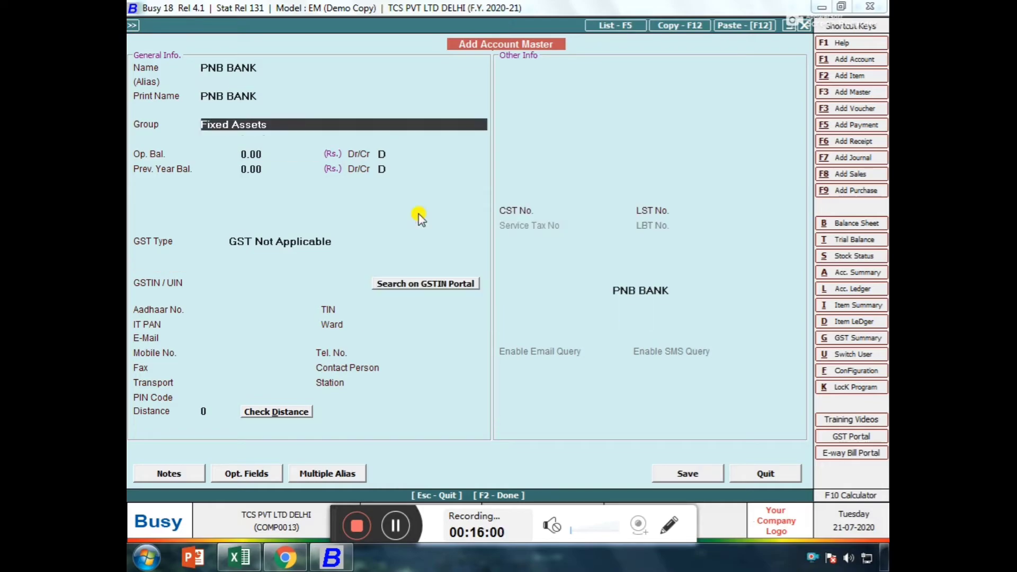
text(B)
key(Return)
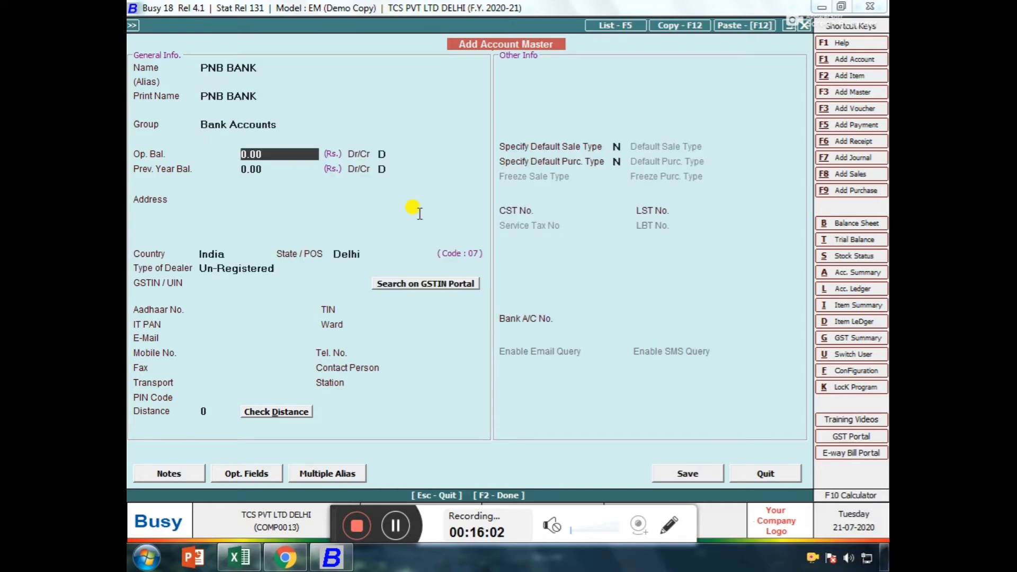
text(1235)
key(Return)
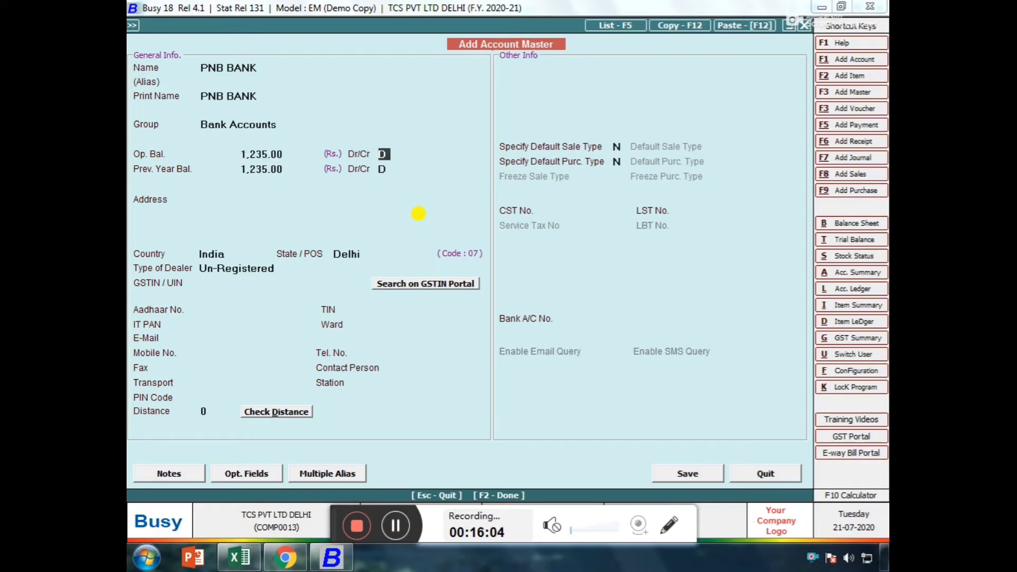
key(Return)
key(F2)
key(Return)
text(SBI BANK)
key(Return)
key(Return)
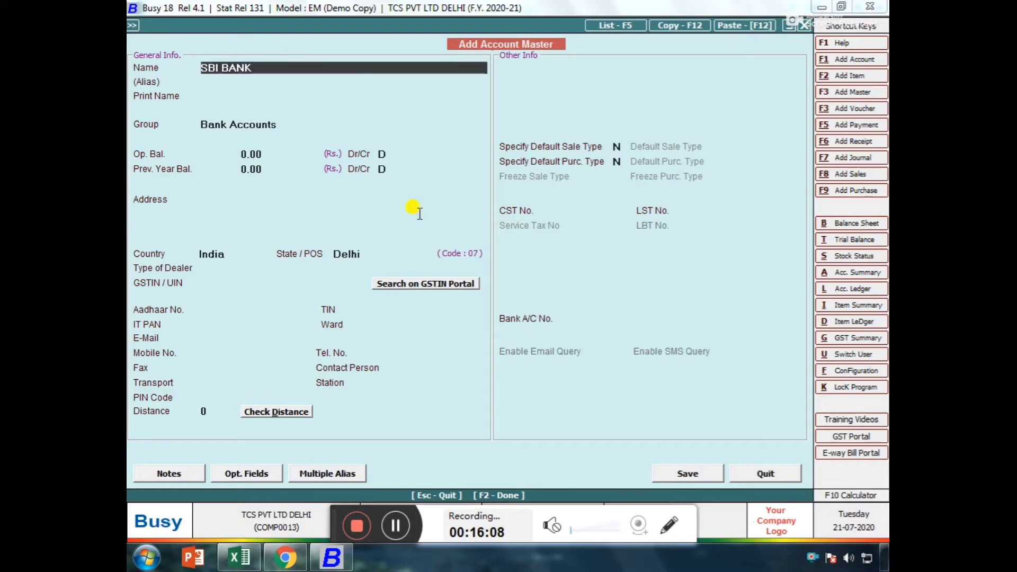
- Save HDFC BANK under Bank Accounts with a 75,840 debit opening balance
text(HDFC BANK)
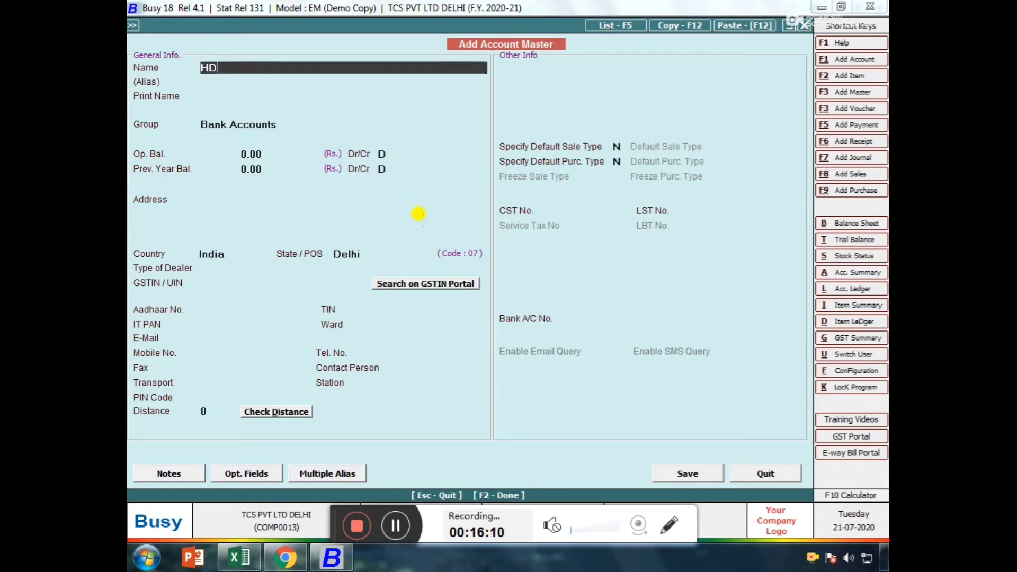
key(Return)
key(Return)
key(Return)
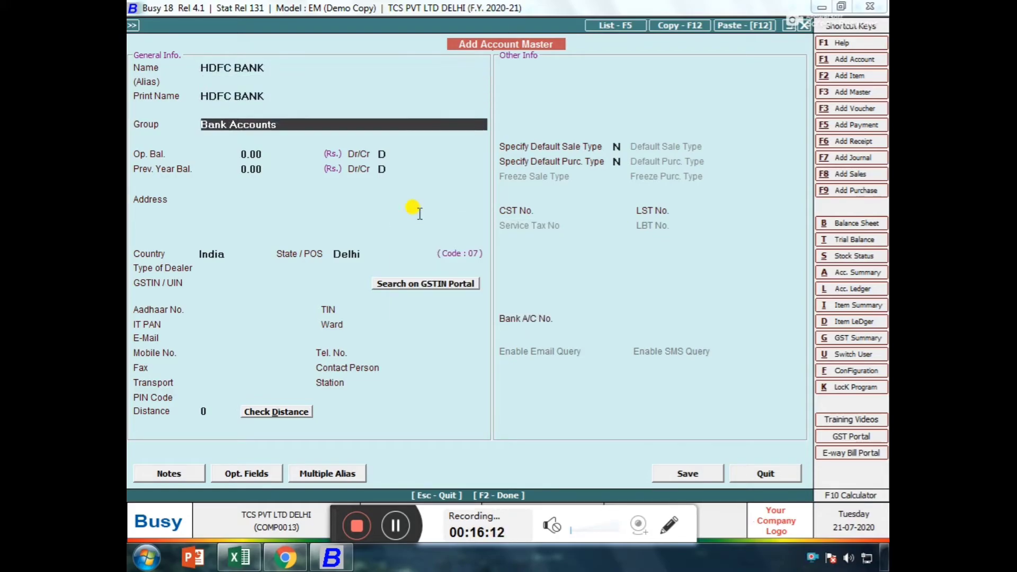
key(Return)
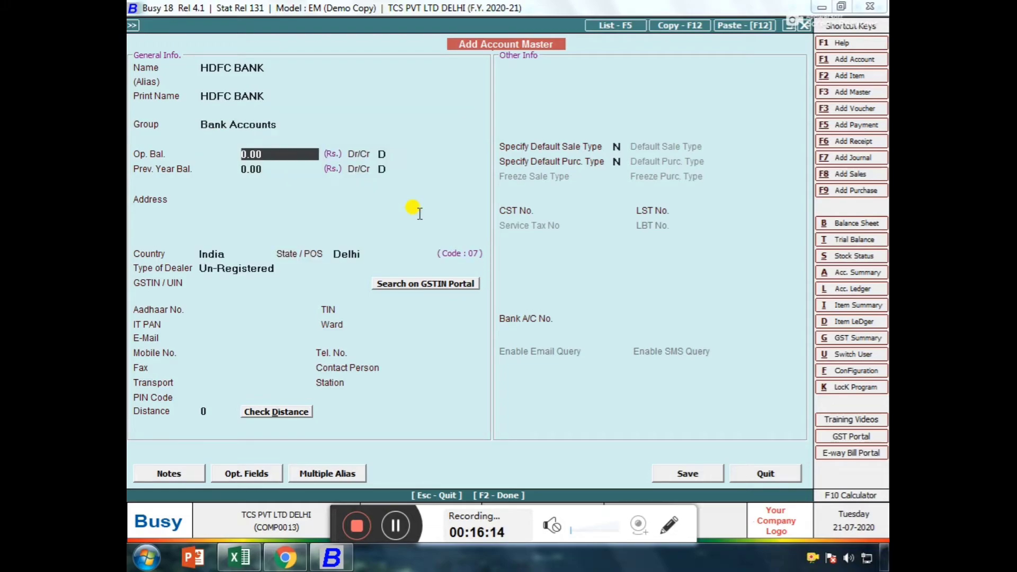
text(75840)
key(Return)
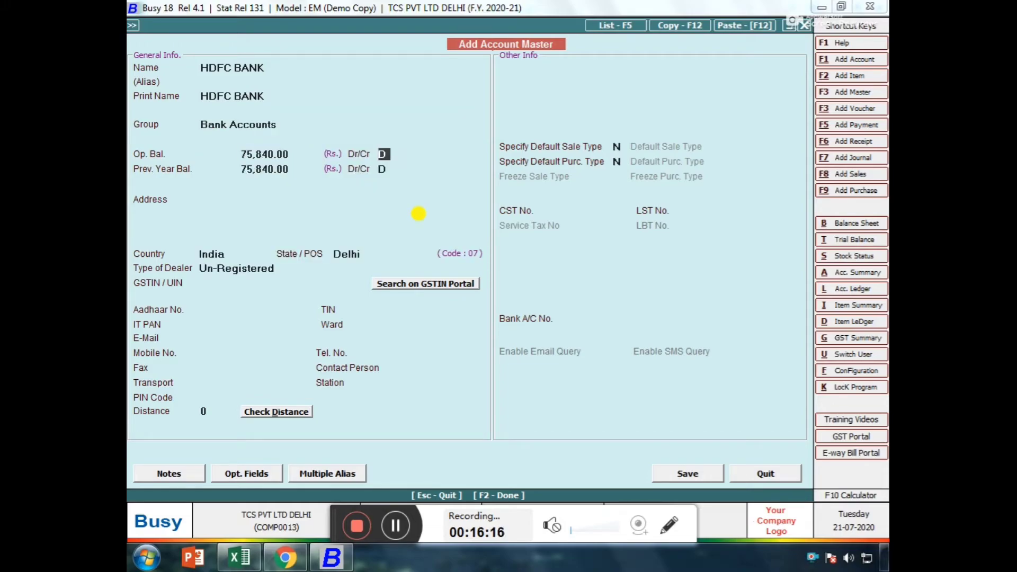
key(F2)
key(Return)
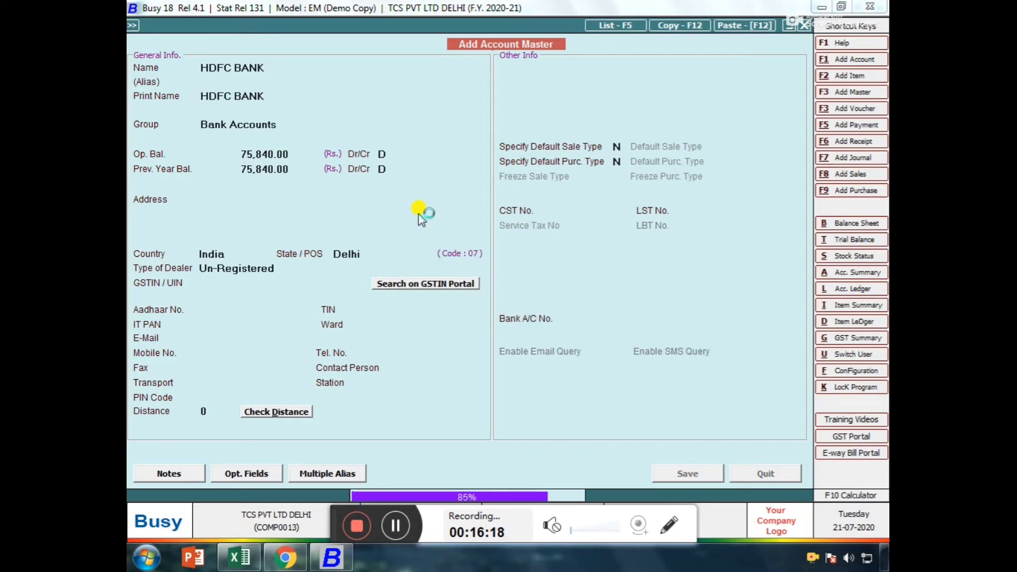
- Save ICICI BANK under Bank Accounts with a 36,500 debit opening balance
text(ICICI BANK)
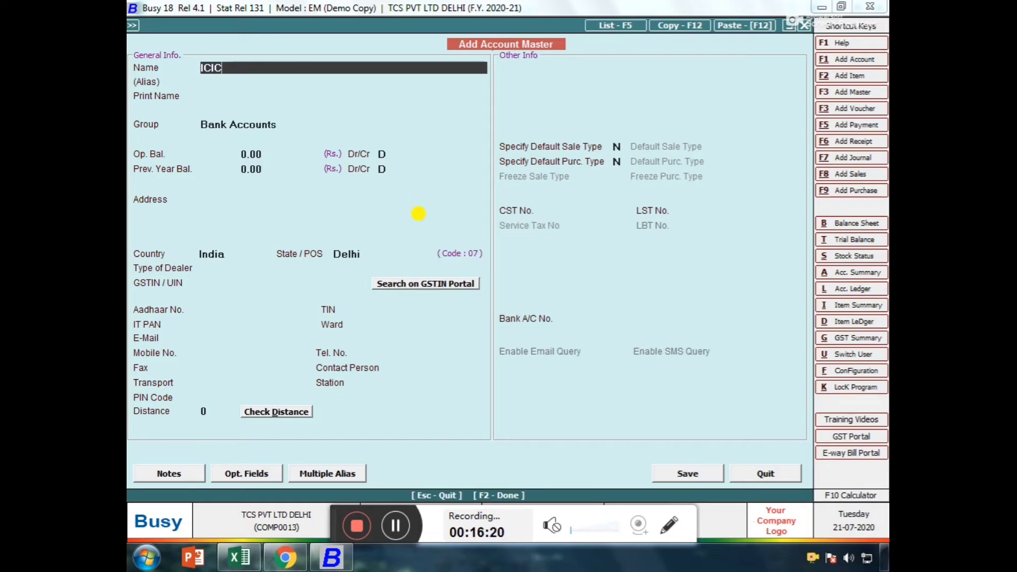
key(Return)
key(Return)
key(Return)
key(Return)
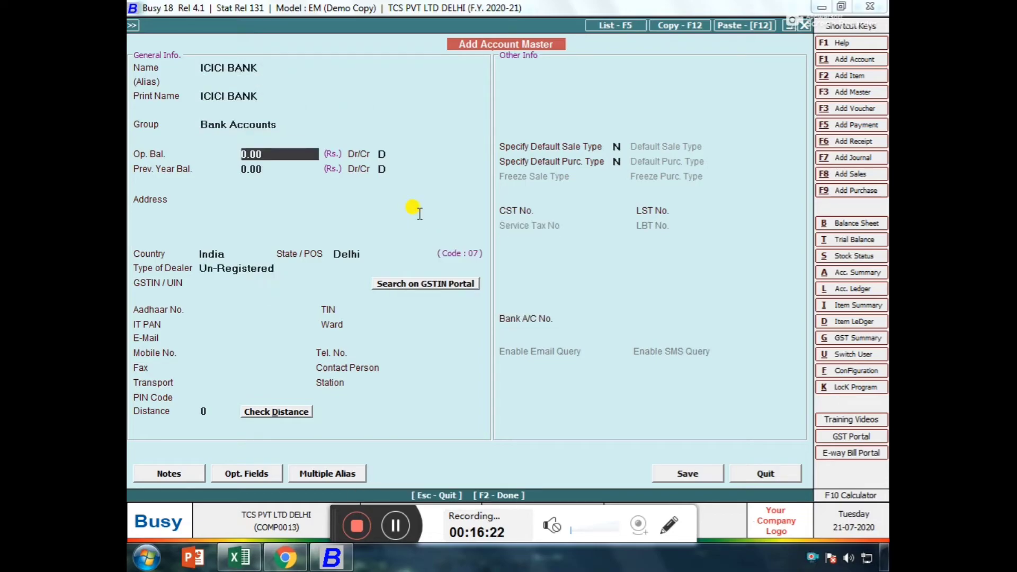
text(36500)
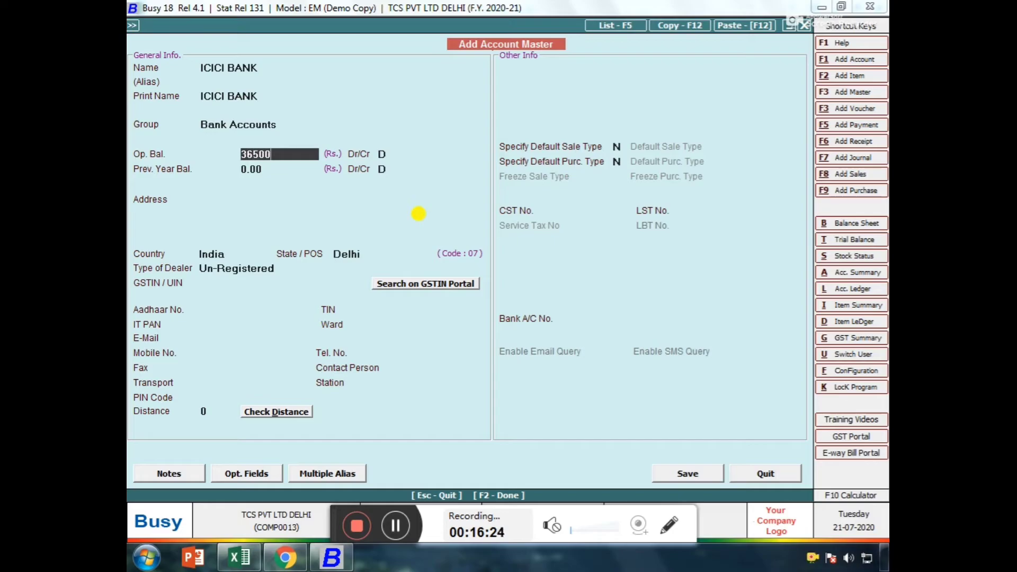
key(Return)
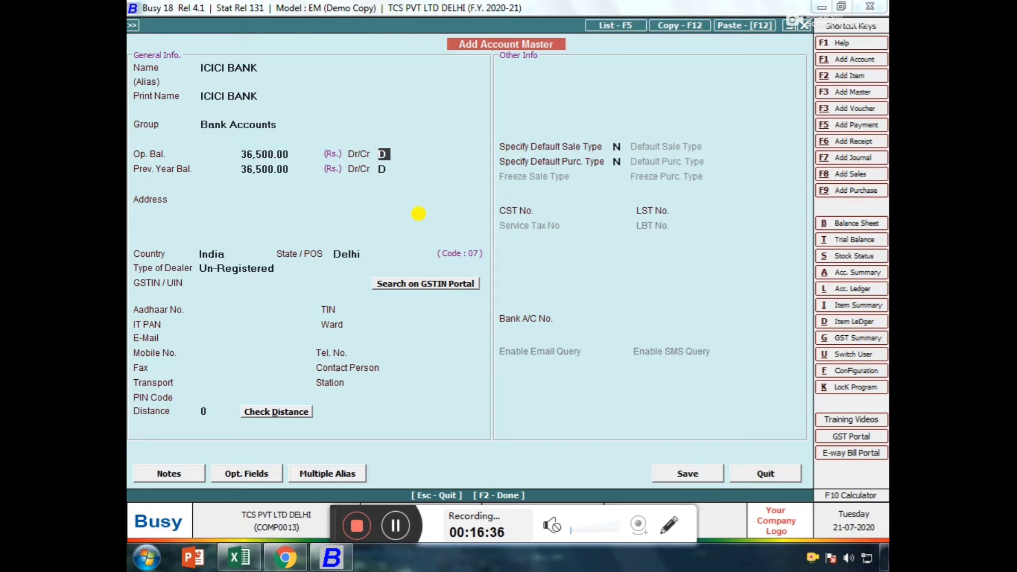
key(Return)
key(Return)
key(Return)
key(F2)
key(Return)
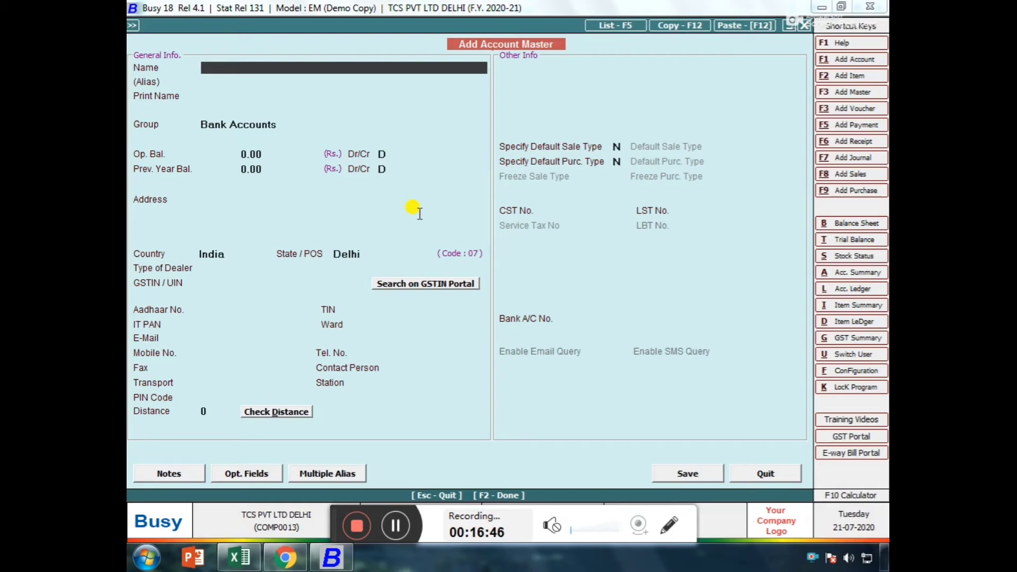
- Enter the trader's name, group Sundry Creditors, 12,500 Cr opening balance, and mark the dealer unregistered
text(RAHUL T)
text(RADER)
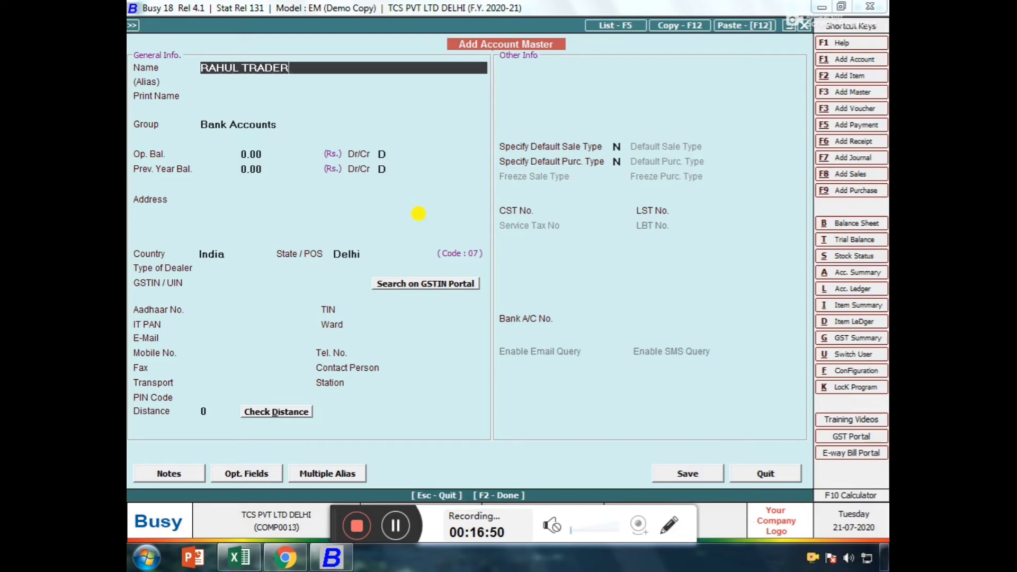
key(Return)
key(Return)
text(S)
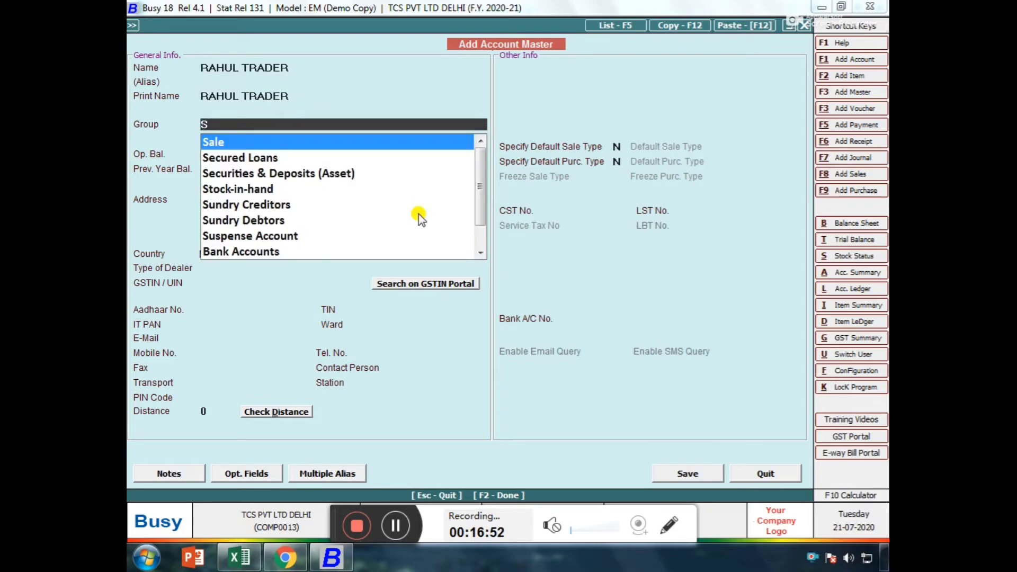
key(Down)
key(Down)
key(Down)
key(Down)
key(Return)
text(12500)
key(Return)
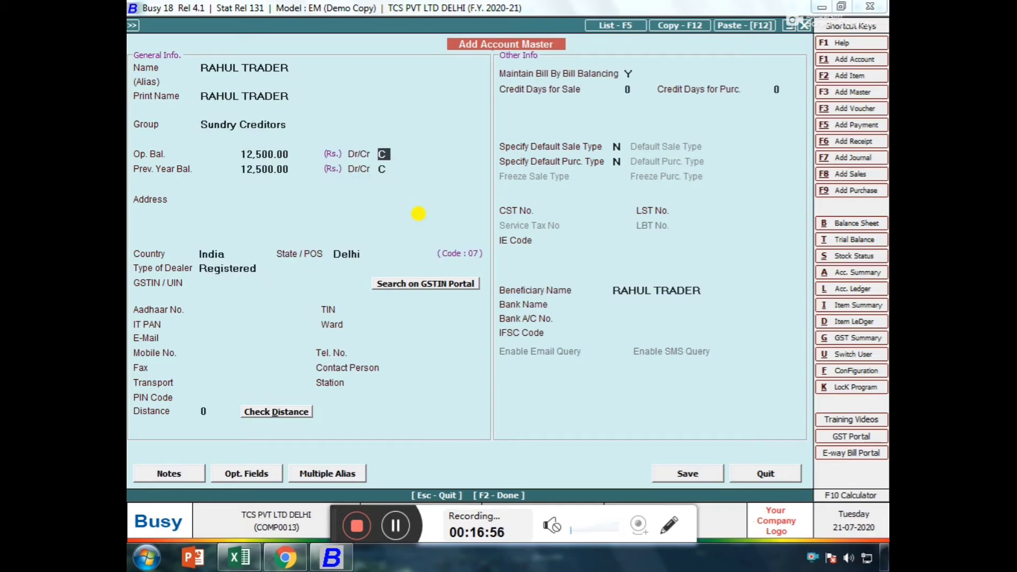
key(Return)
key(F2)
key(F2)
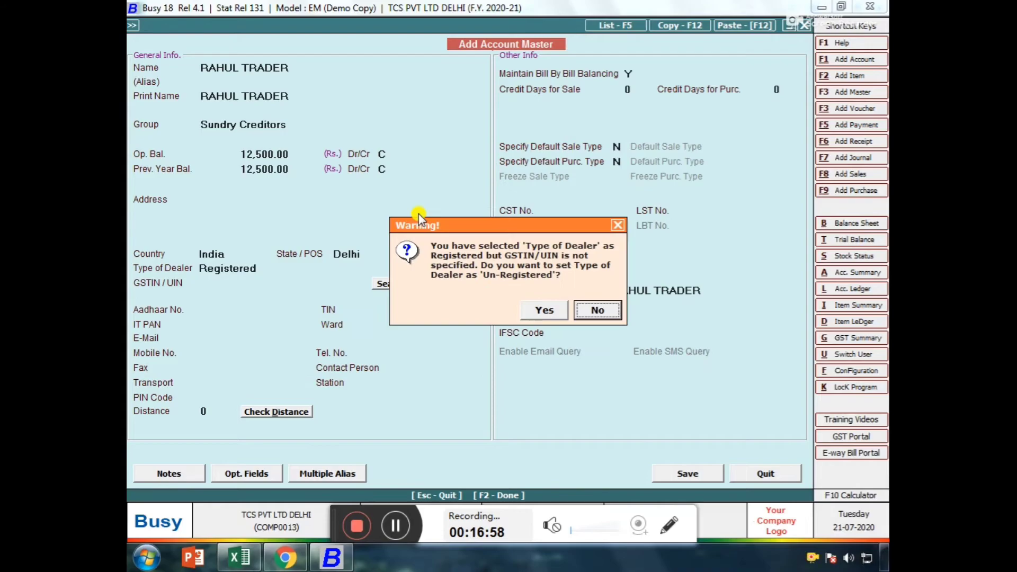
key(Return)
key(Return)
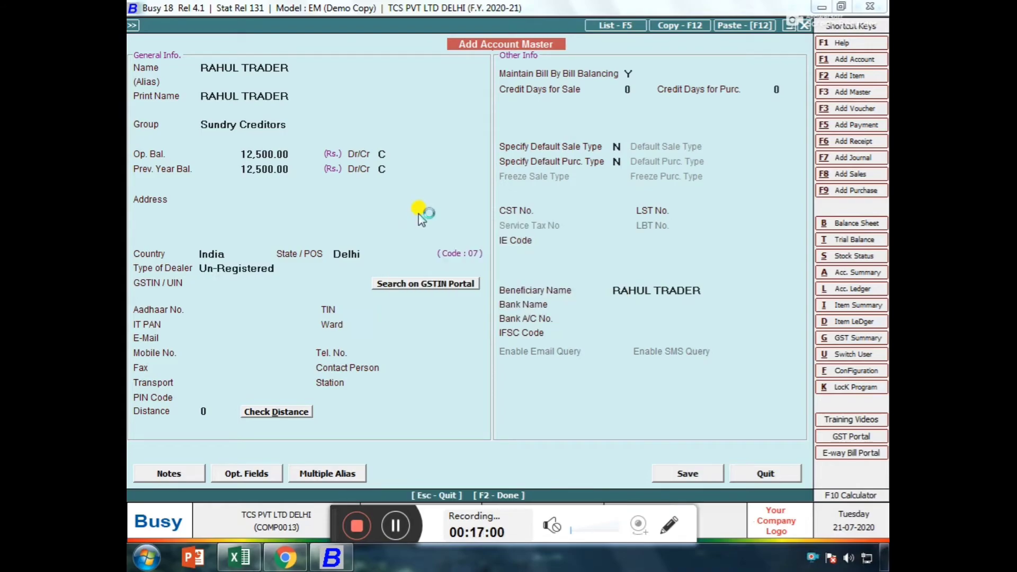
- Add a trader ledger under Sundry Debtors with 1,24,580 opening balance as an unregistered dealer
text(MO)
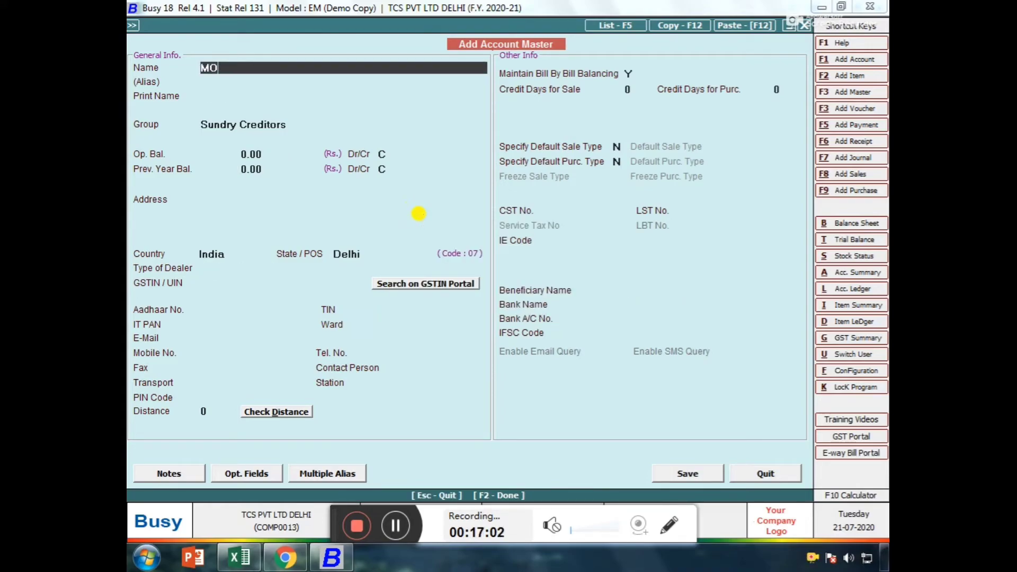
text(HIT TRADER)
key(Return)
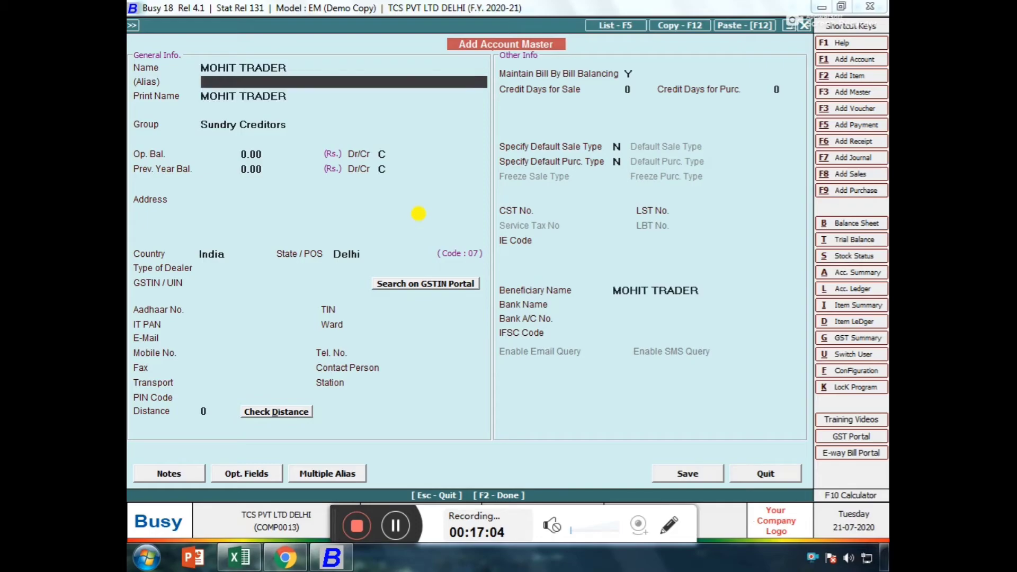
key(Return)
key(Return)
text(S)
key(Down)
key(Down)
key(Down)
key(Down)
key(Down)
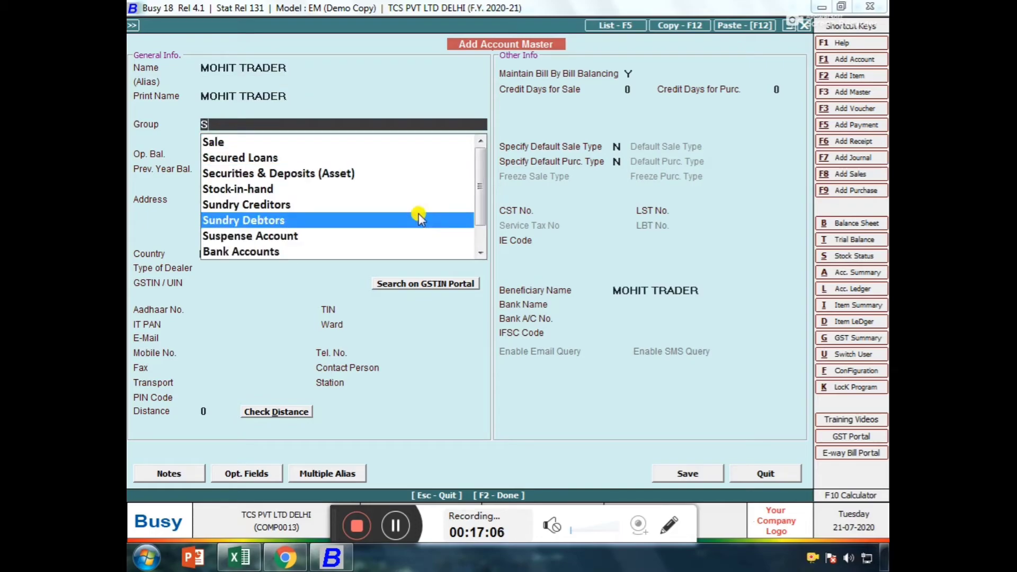
key(Return)
text(124580)
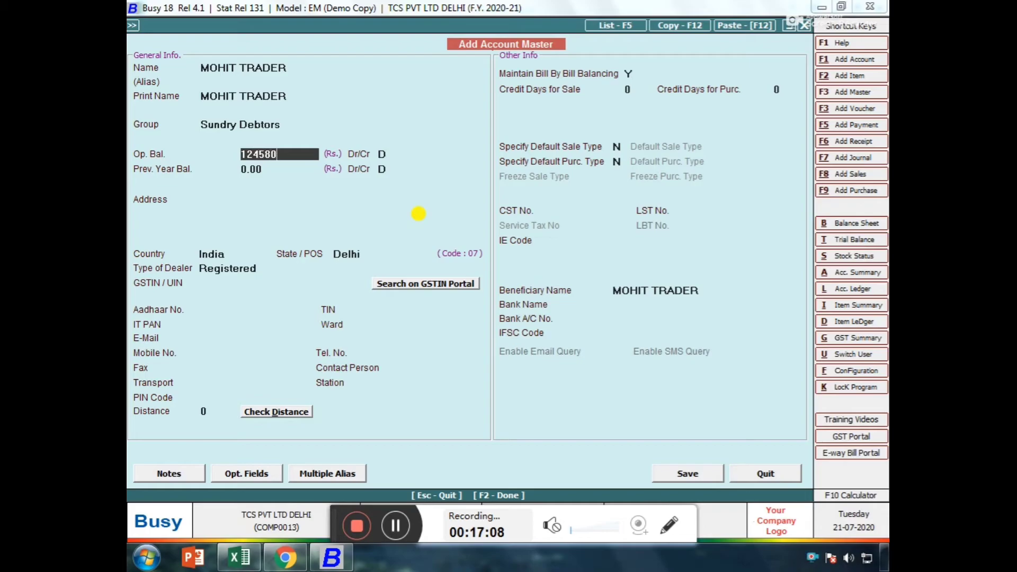
key(Return)
key(Return)
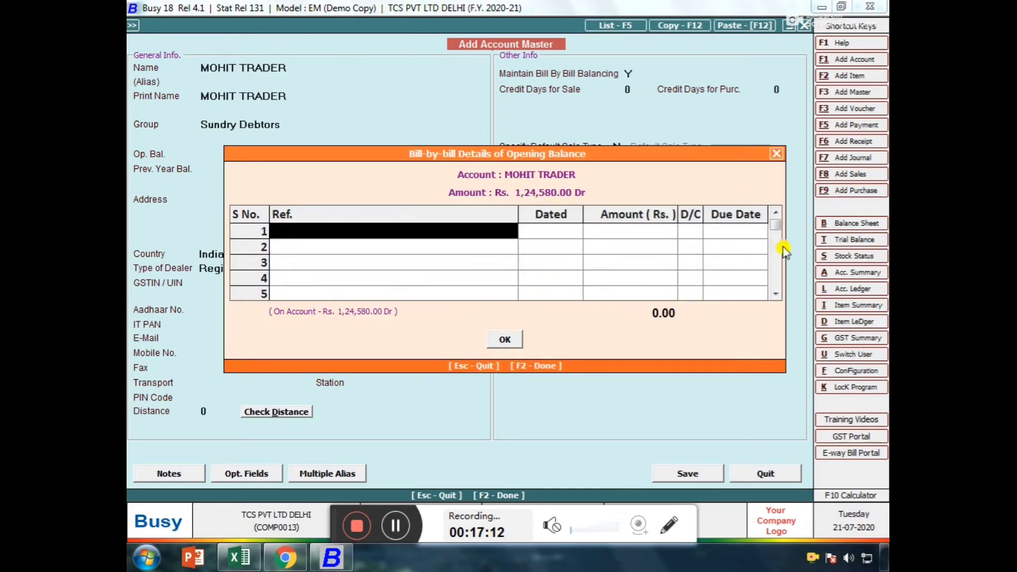
key(F2)
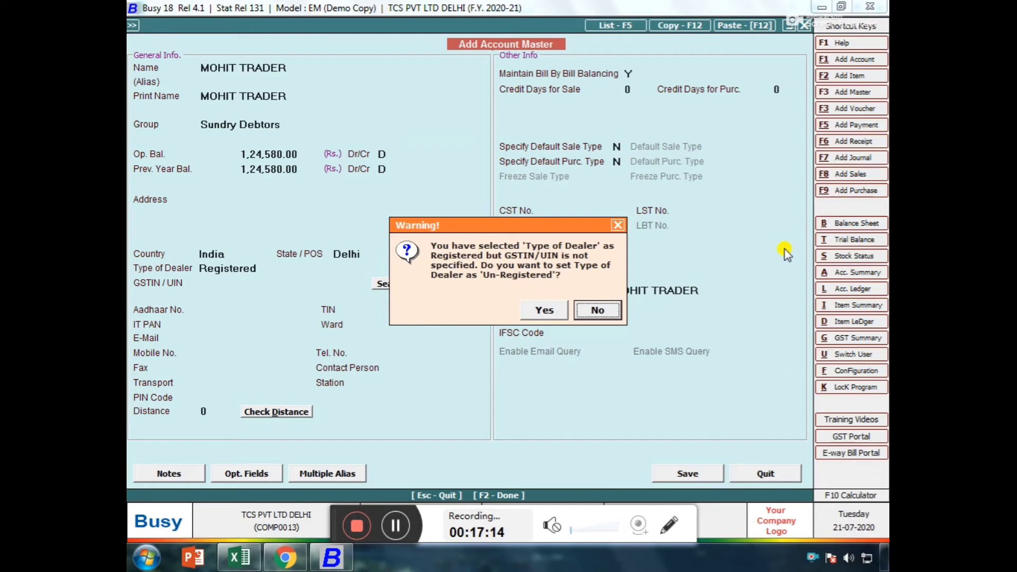
key(Left)
key(Return)
key(Return)
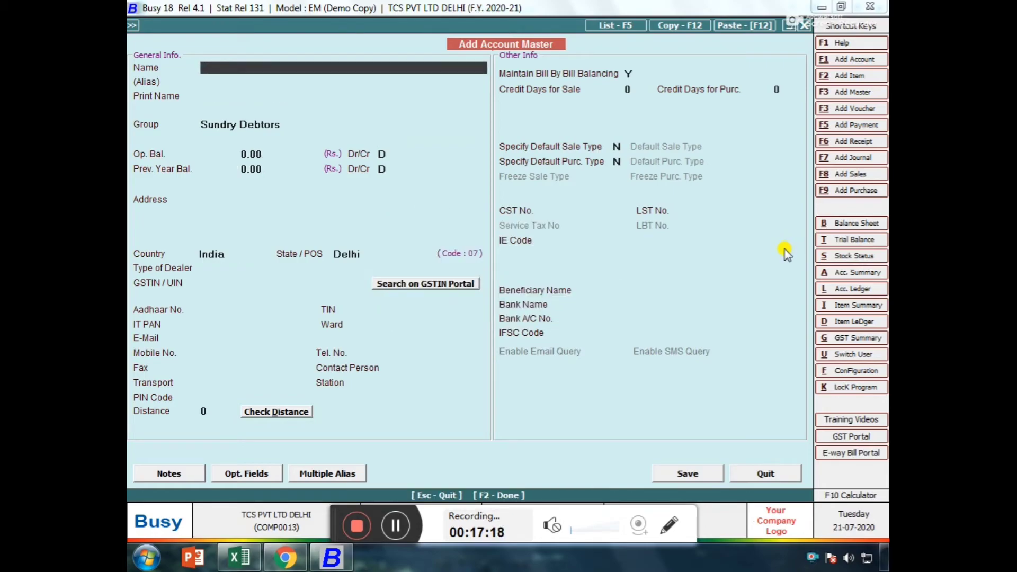
- Save a second trader under Sundry Creditors with 1,26,580 Cr opening balance, unregistered dealer
text(DEEPAK TRADER)
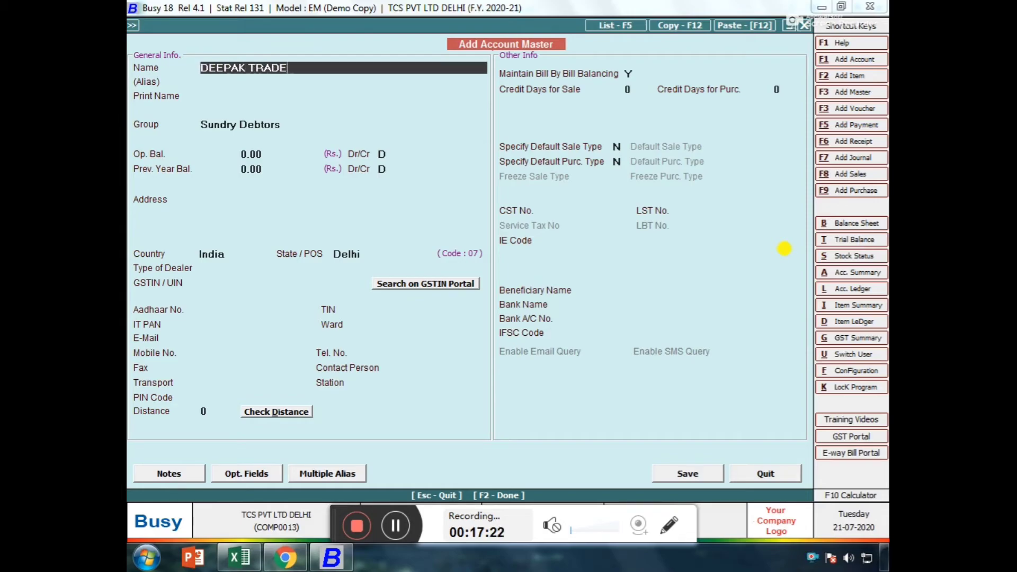
key(Return)
key(Return)
key(Return)
text(S)
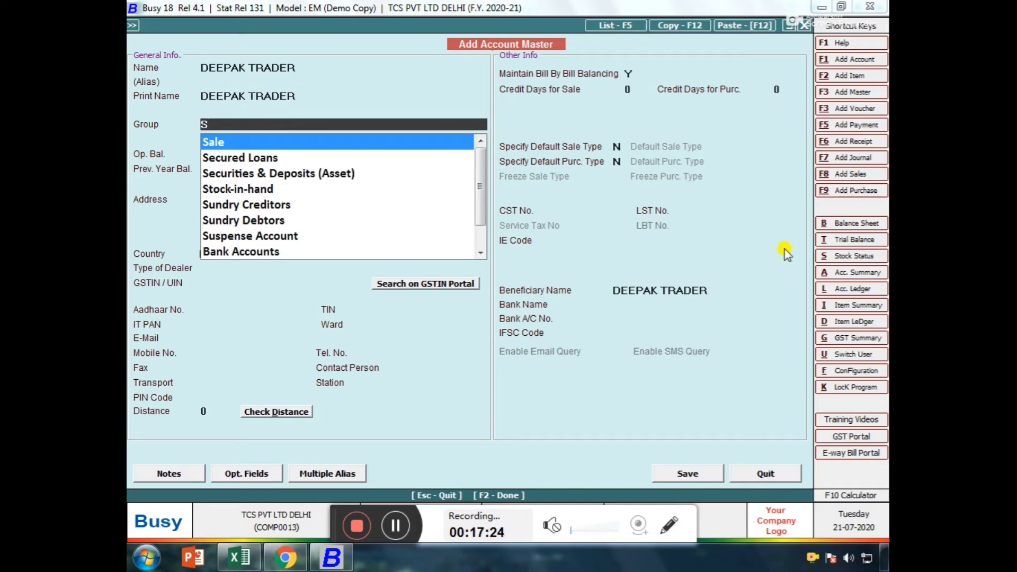
text(un)
key(Return)
text(126580)
key(Return)
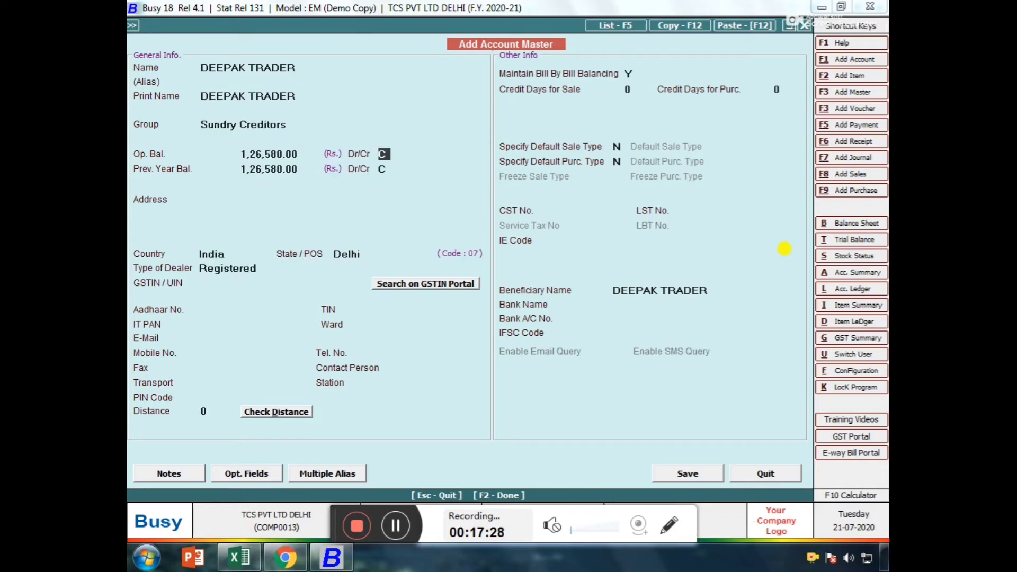
key(Return)
key(Escape)
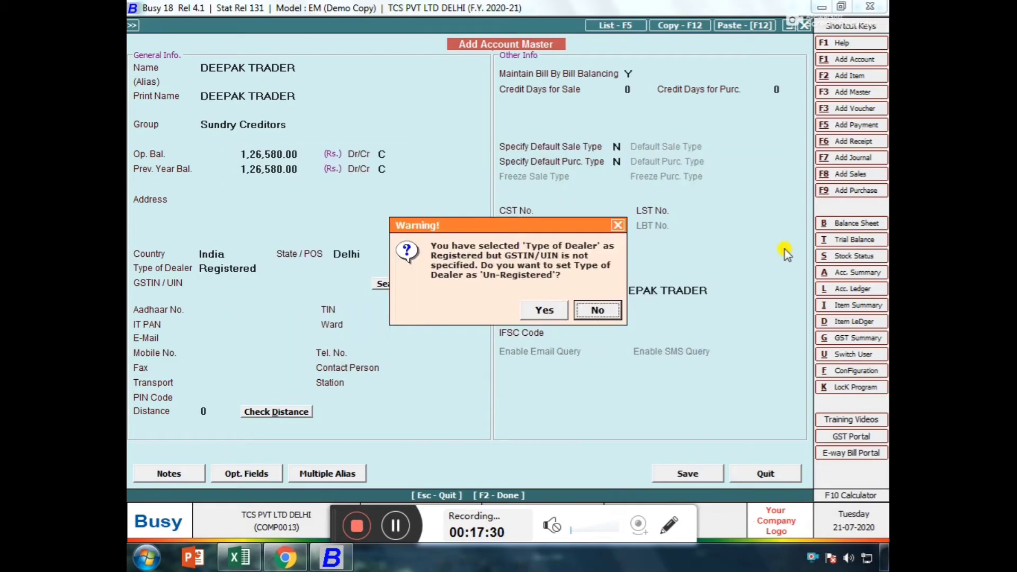
key(Left)
key(Return)
key(F2)
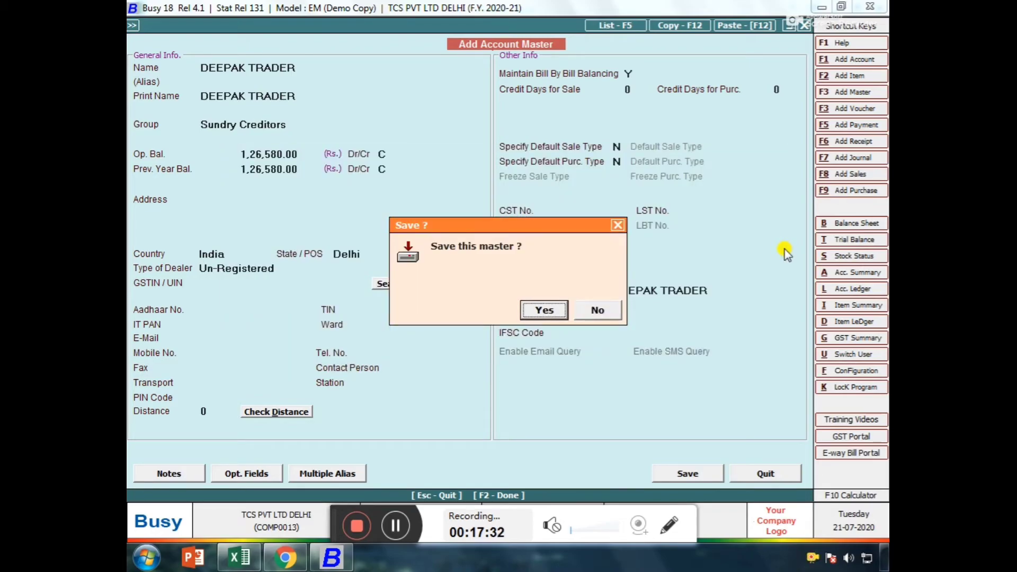
key(Return)
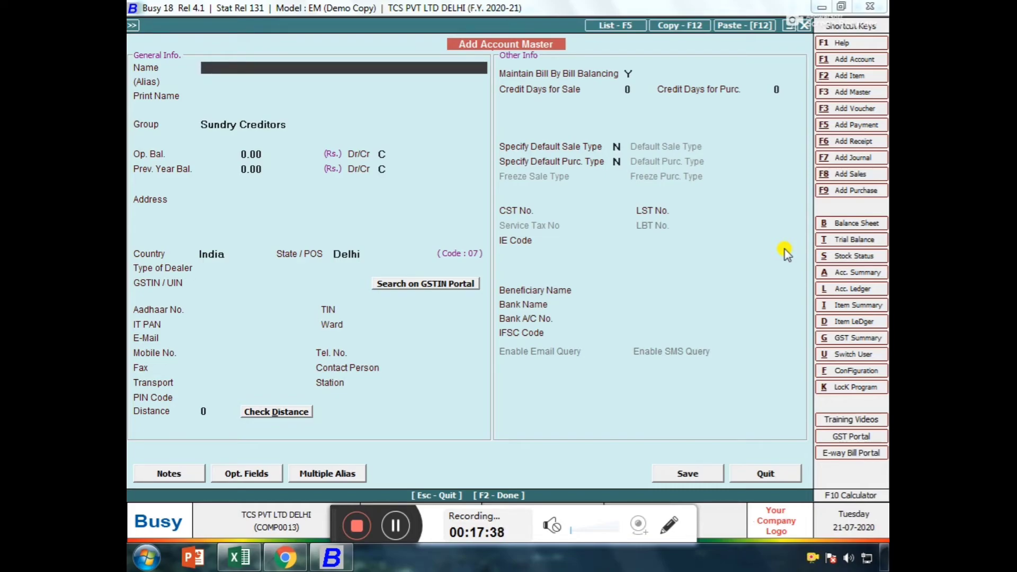
- Create and save LOAN FROM PNB BANK under Secured Loans with a 16,580 Cr opening balance
text(LOAN FROM PNB BANK)
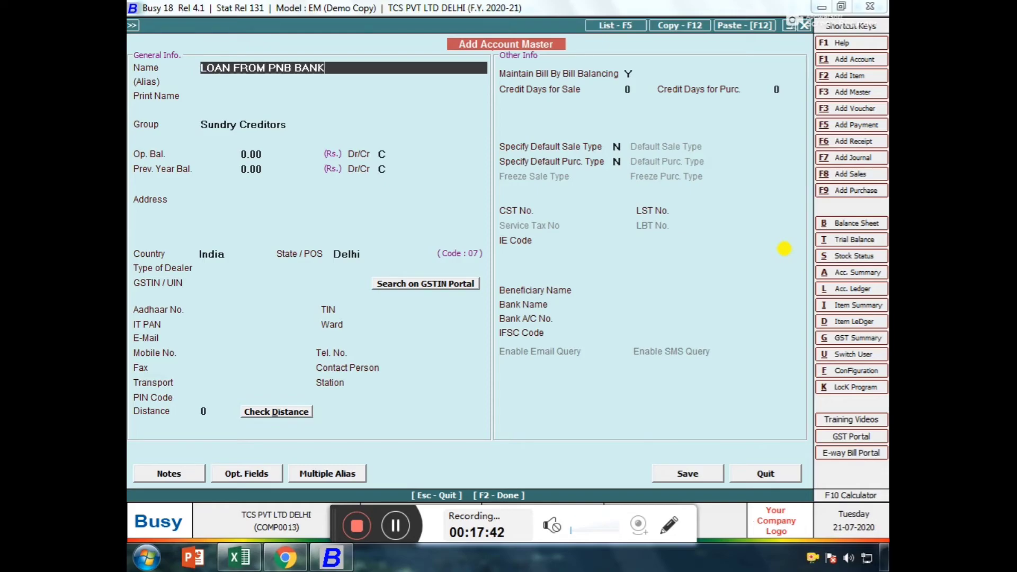
key(Return)
key(Return)
key(Return)
text(se)
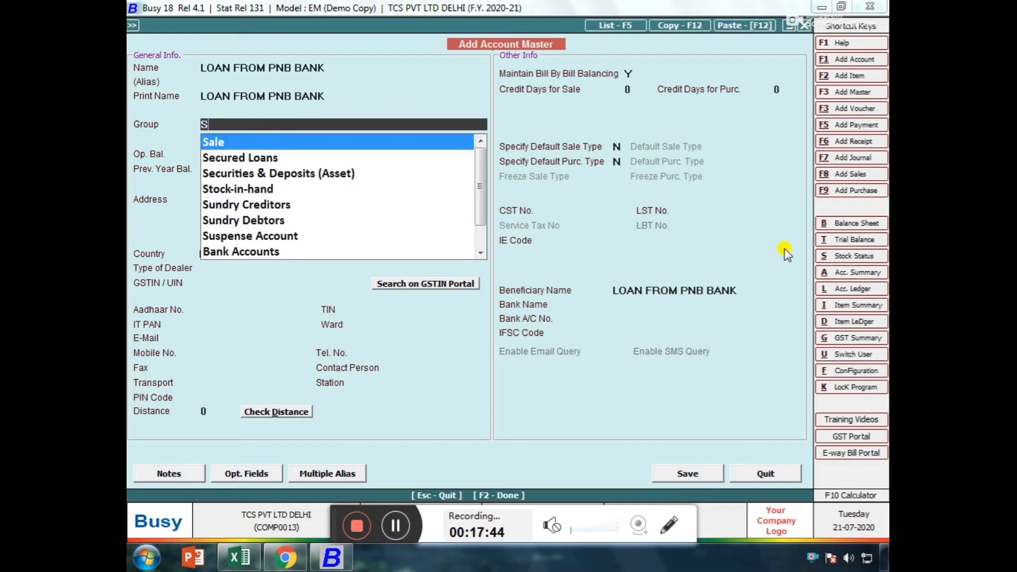
key(Return)
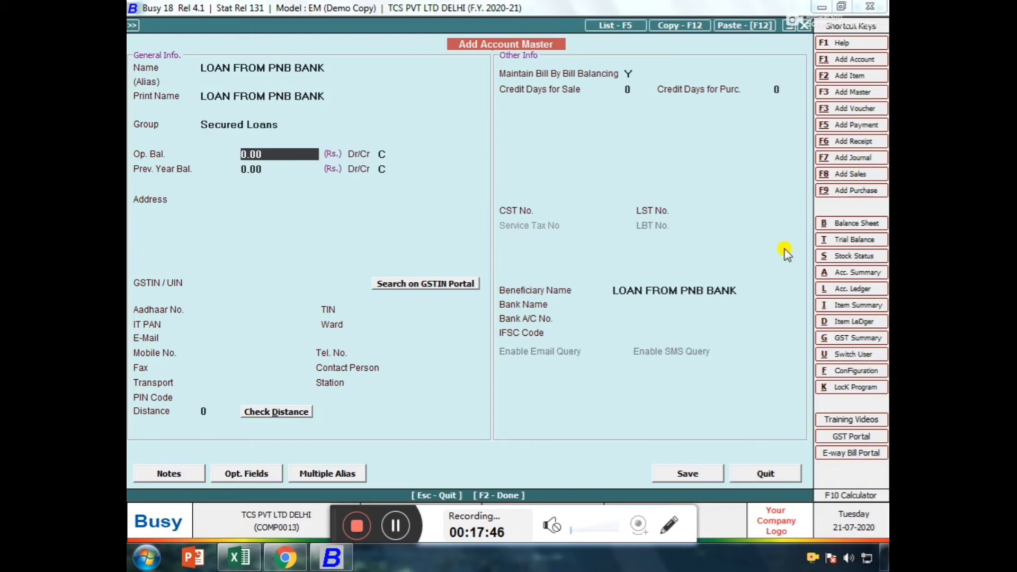
text(16580)
key(Return)
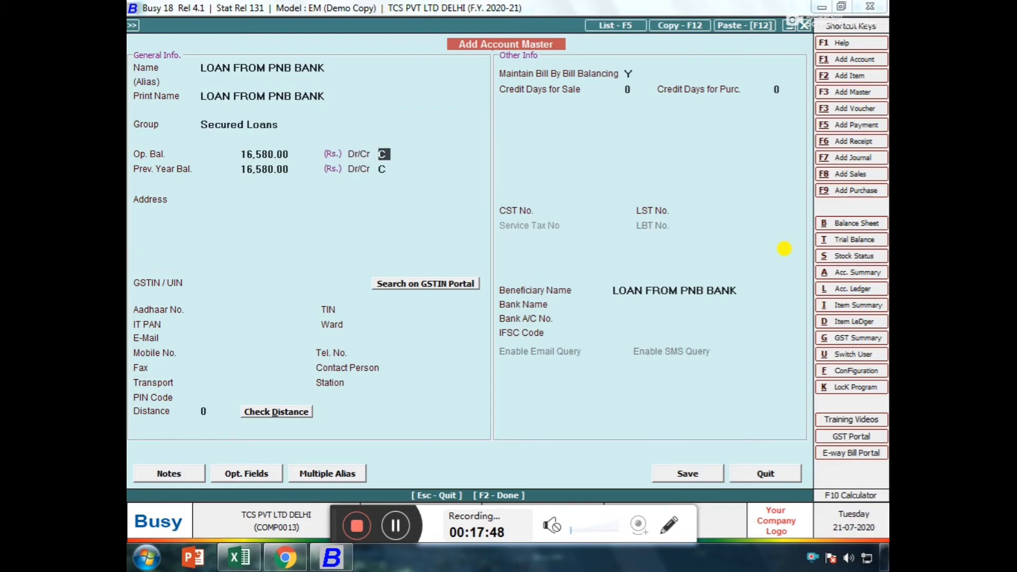
key(Return)
key(F2)
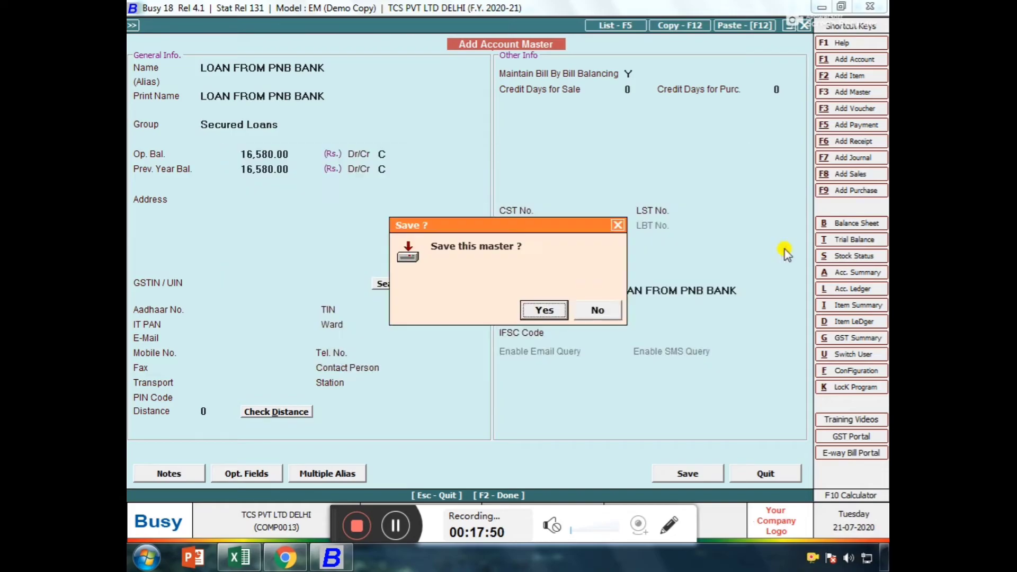
key(Return)
- Enter LOAN FROM RAJ TRADER under Unsecured Loans with a 1,25,641 opening balance
text(LOAN FROM)
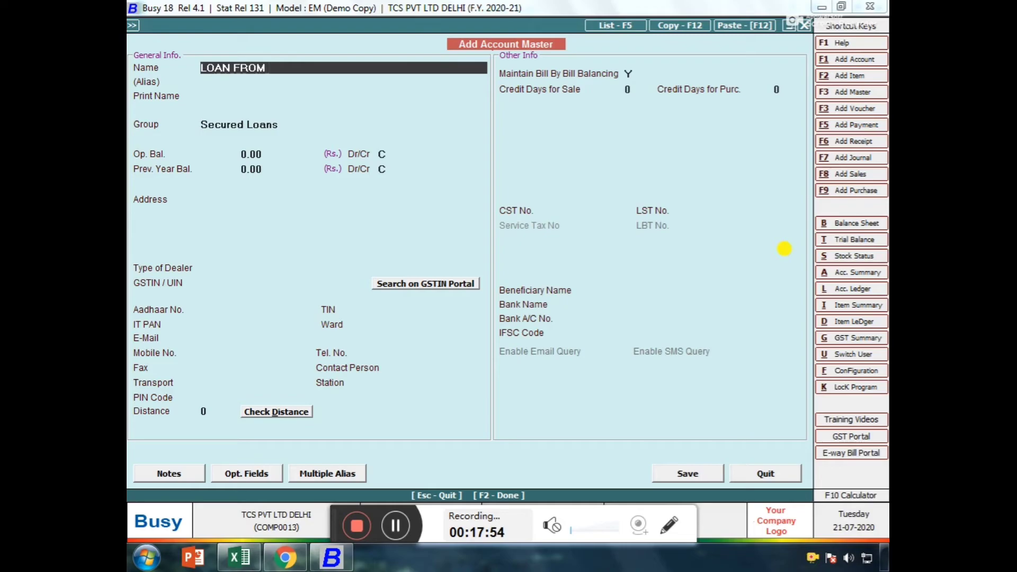
text( RAJ TRADER)
key(Return)
key(Return)
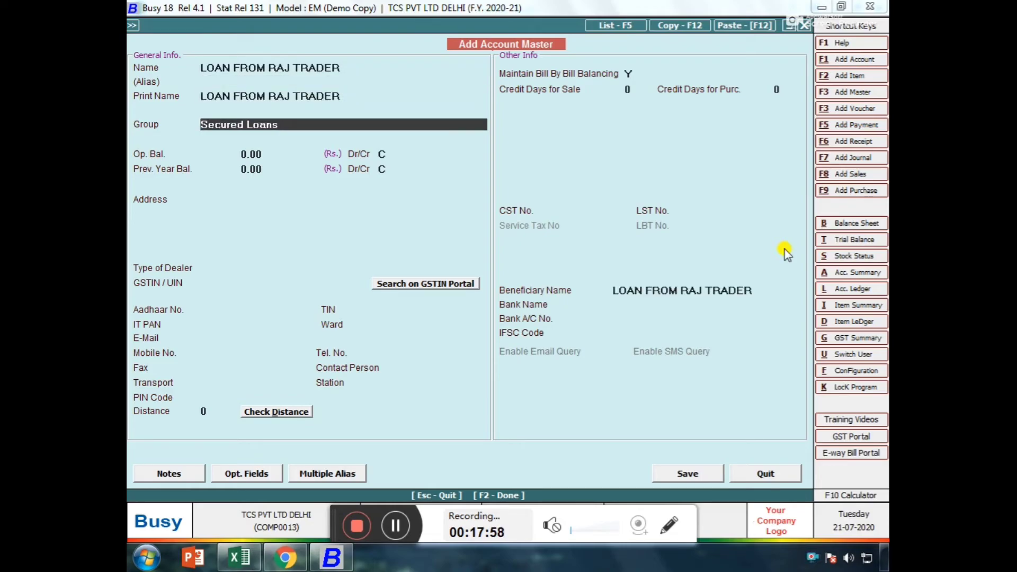
text(U)
key(Return)
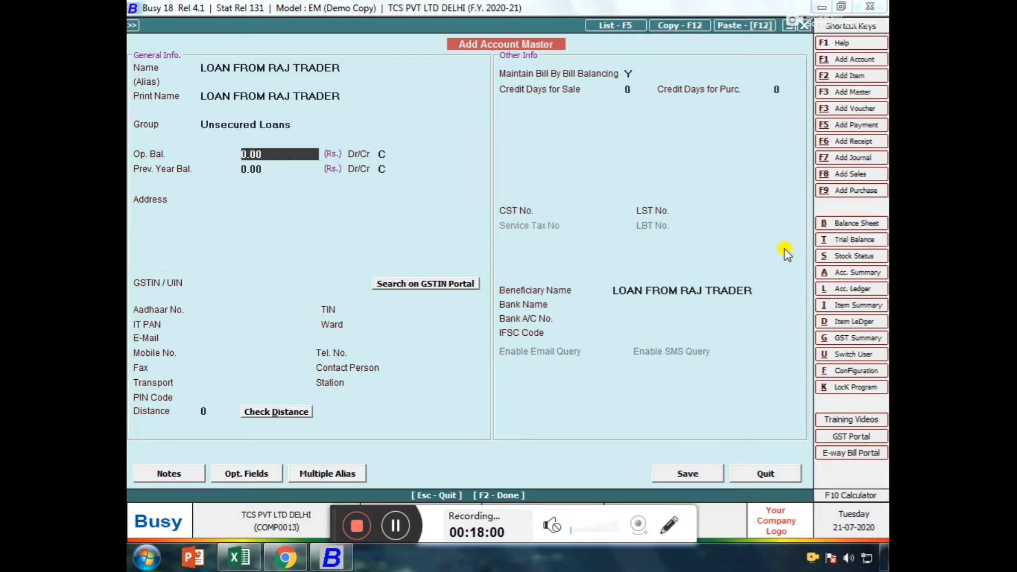
text(1,25,641)
key(Return)
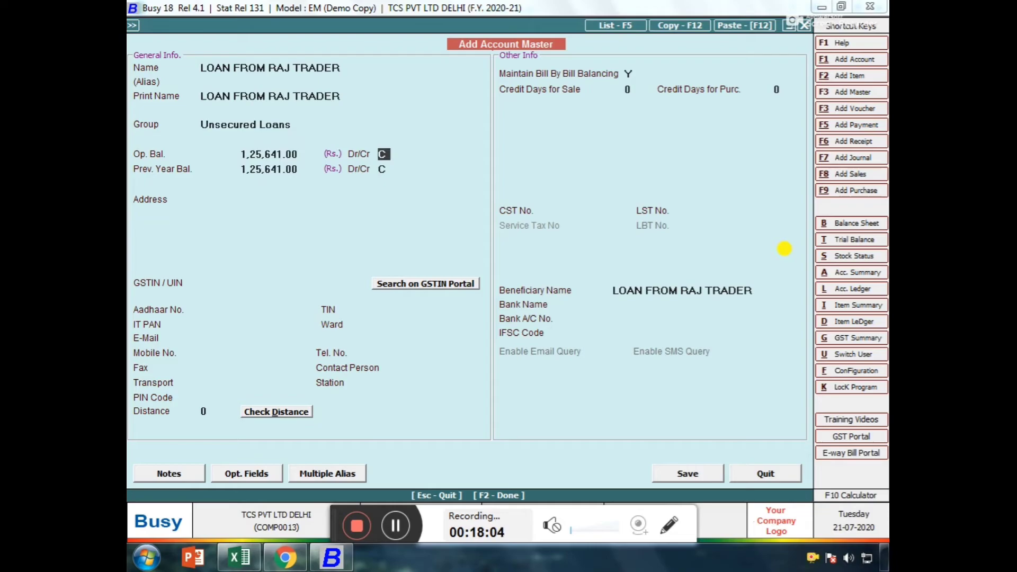
key(Return)
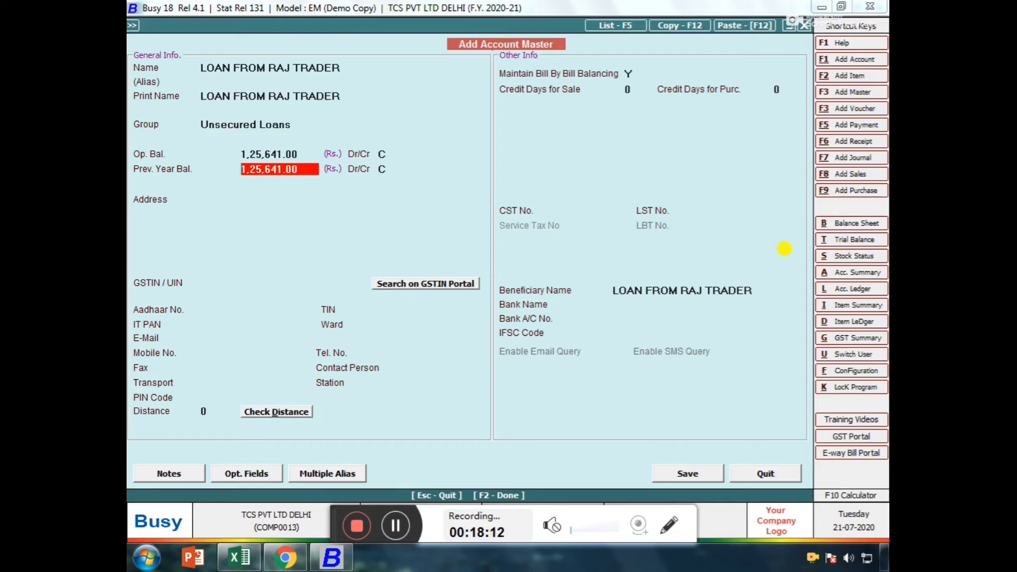
- Pass the remaining fields and blank bill-by-bill details, then finish the RAJ TRADER ledger
key(Return)
key(Return)
key(Return)
key(Return)
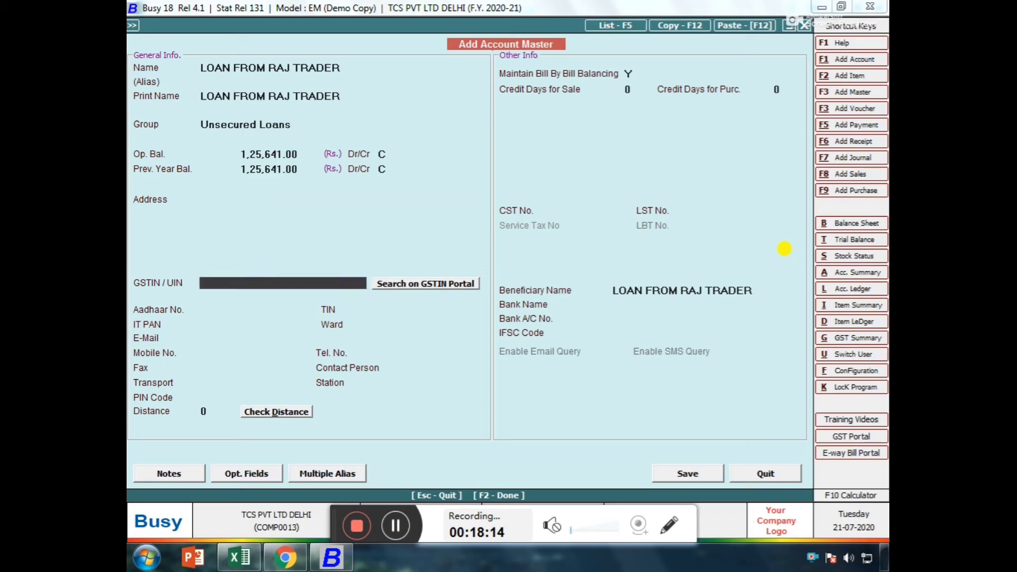
key(Return)
key(Return)
key(Return)
key(Return)
key(Return)
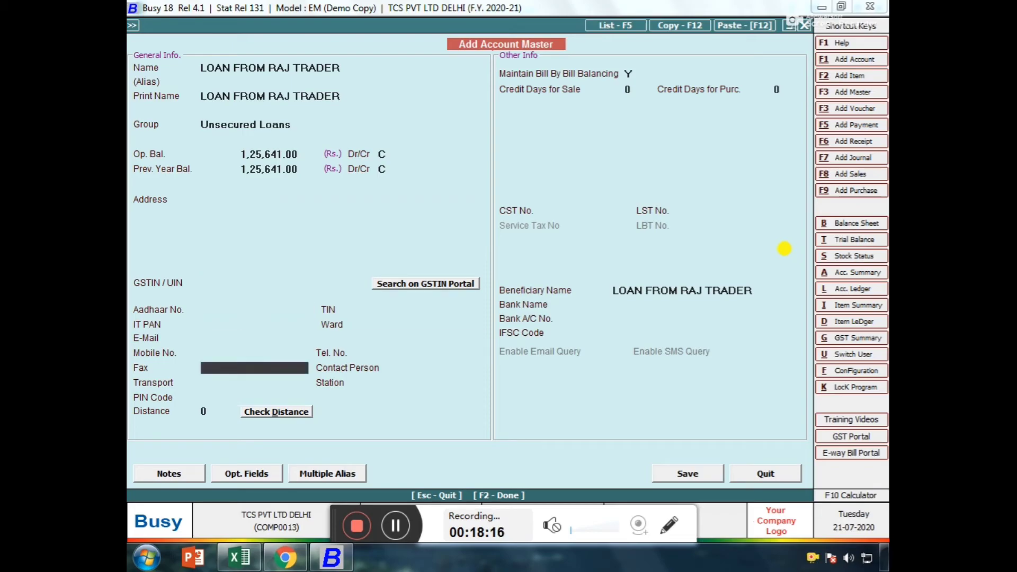
key(Return)
key(Return)
key(Return)
key(Return)
key(Return)
key(Return)
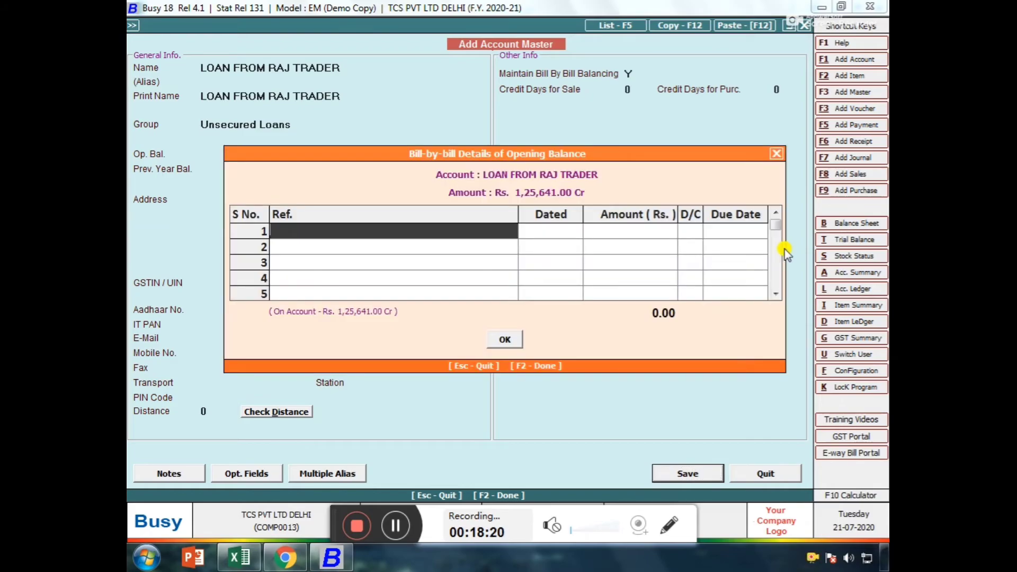
key(Return)
key(Return)
key(Escape)
key(Return)
key(Escape)
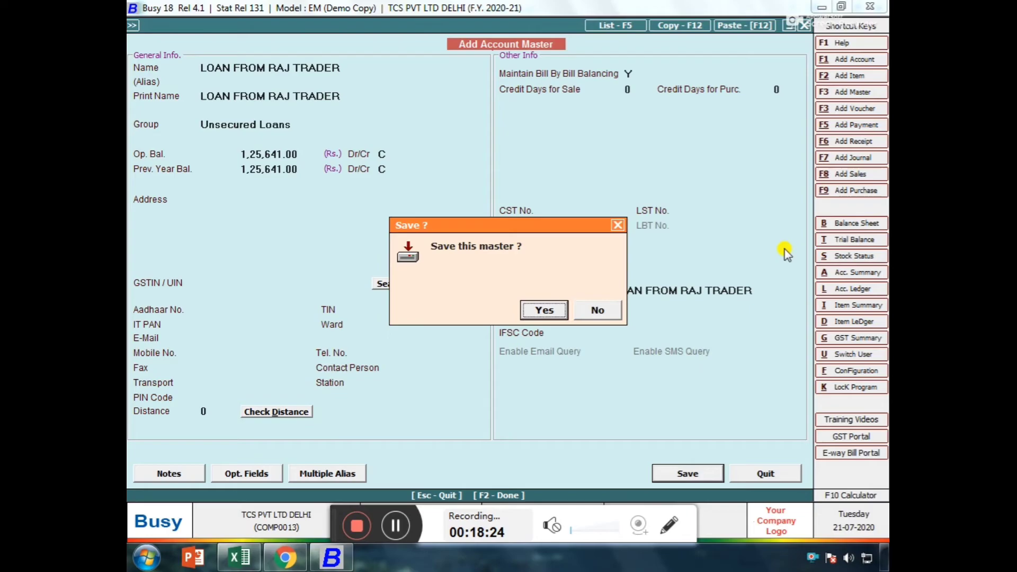
key(Return)
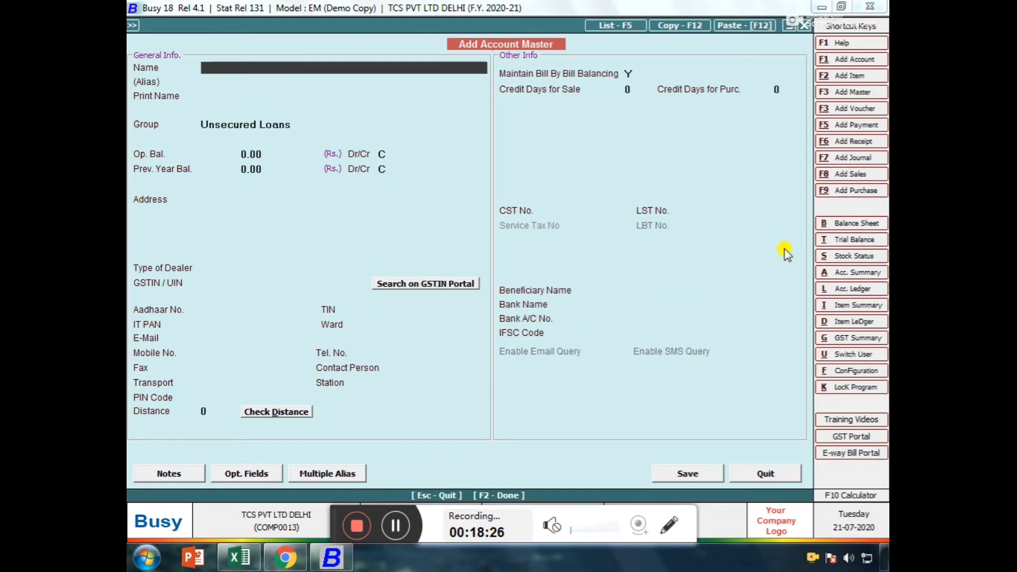
- Create and save PROVISIONS under Provisions/Expenses Payable with a 12,650 opening balance
text(PROVISIONS)
key(Return)
key(Return)
key(Return)
text(PR)
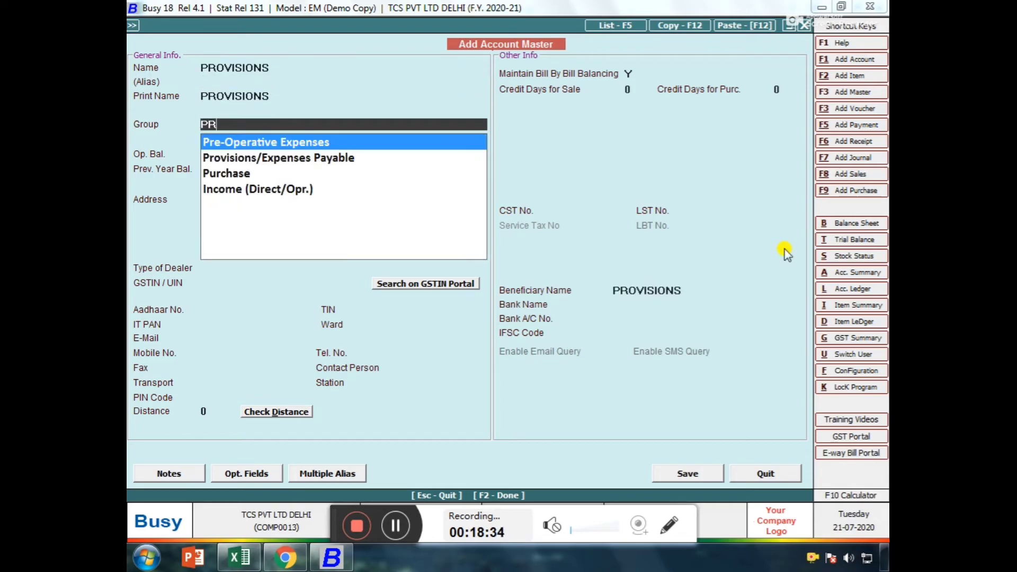
key(Down)
key(Return)
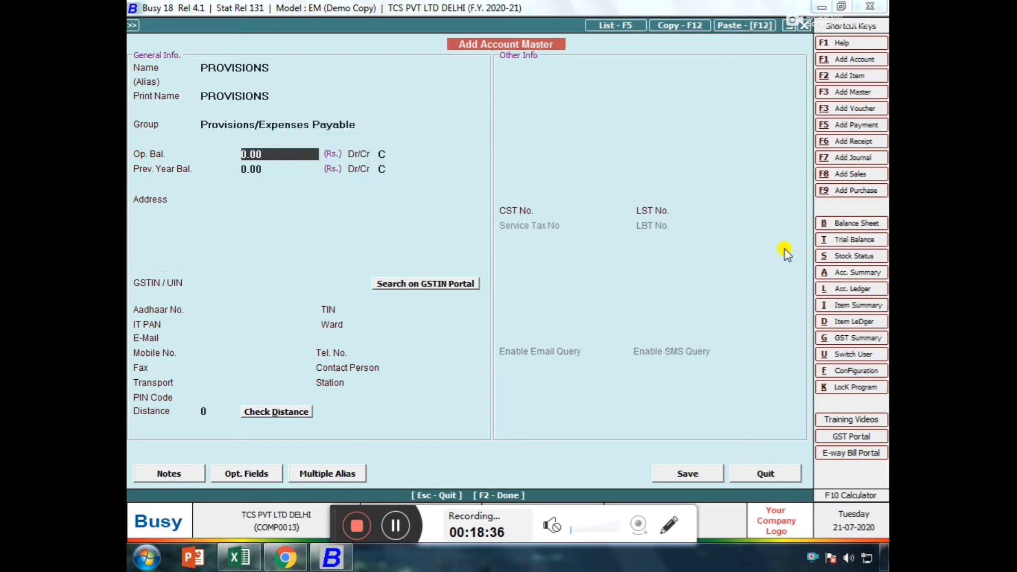
text(12650)
key(Return)
key(F2)
key(Return)
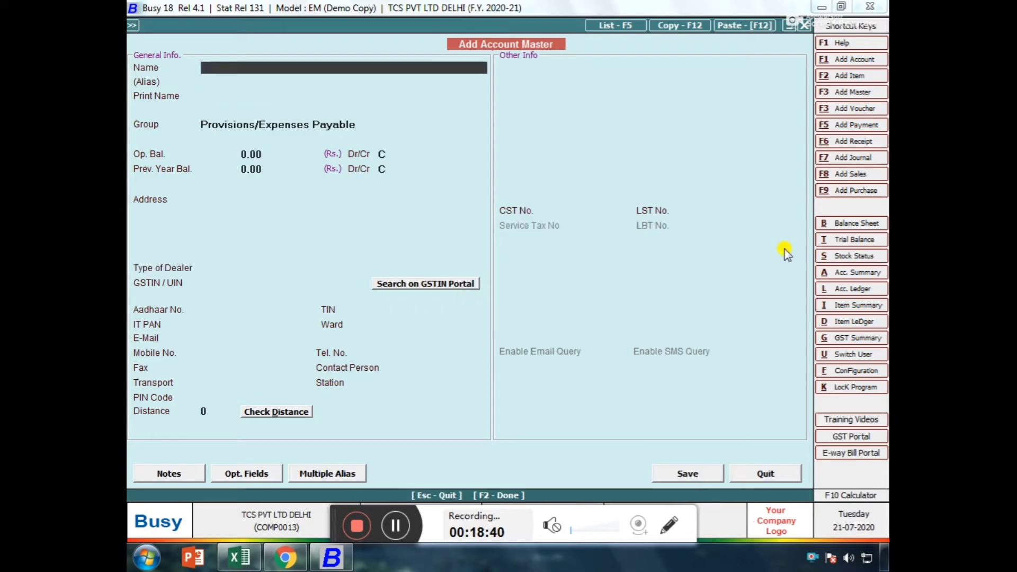
- Create and save INVESTMENT under Investments with a 1,45,800 Dr opening balance
text(INVESTMENT)
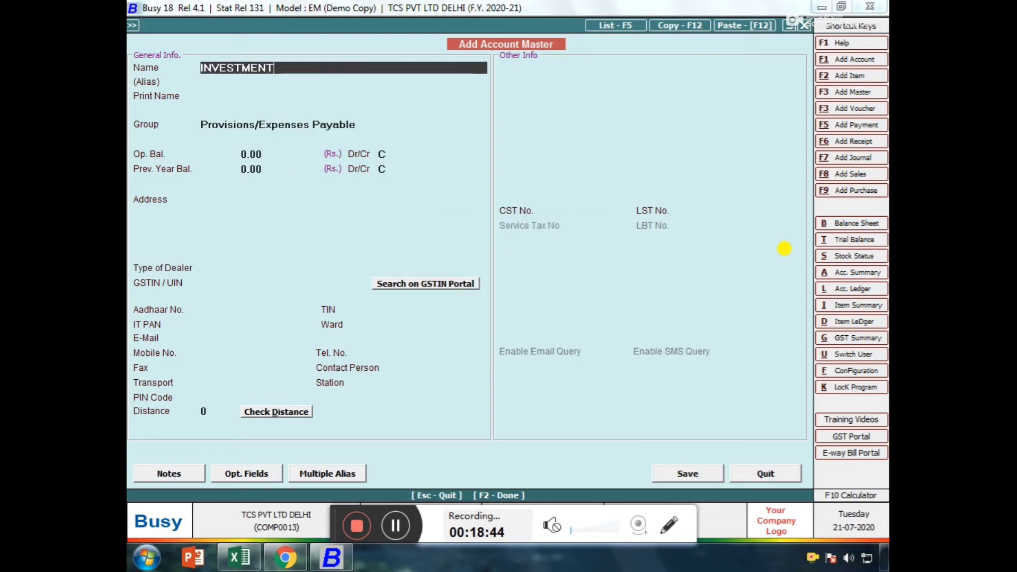
key(Return)
key(Return)
key(Return)
text(IN)
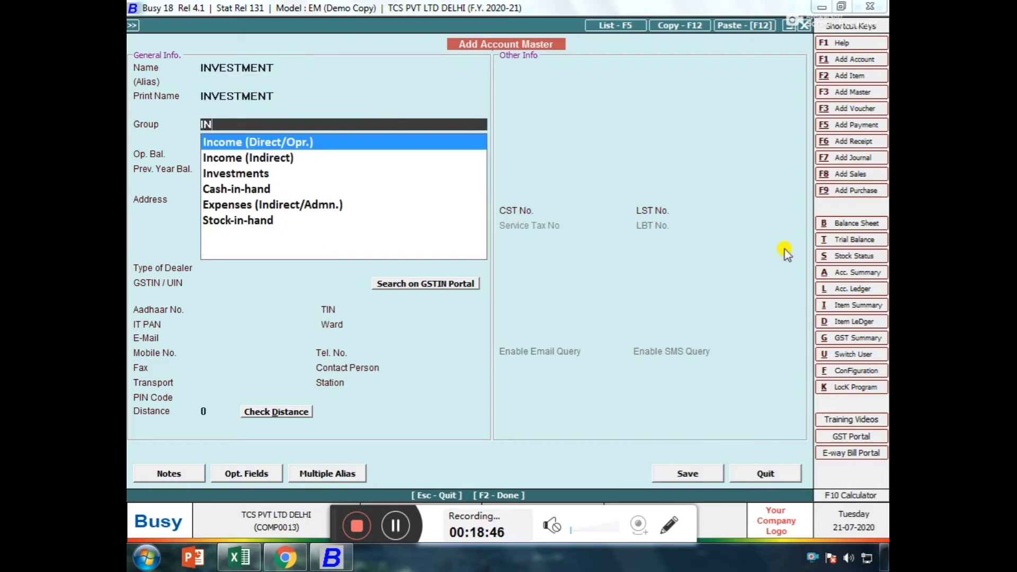
key(Down)
key(Down)
key(Return)
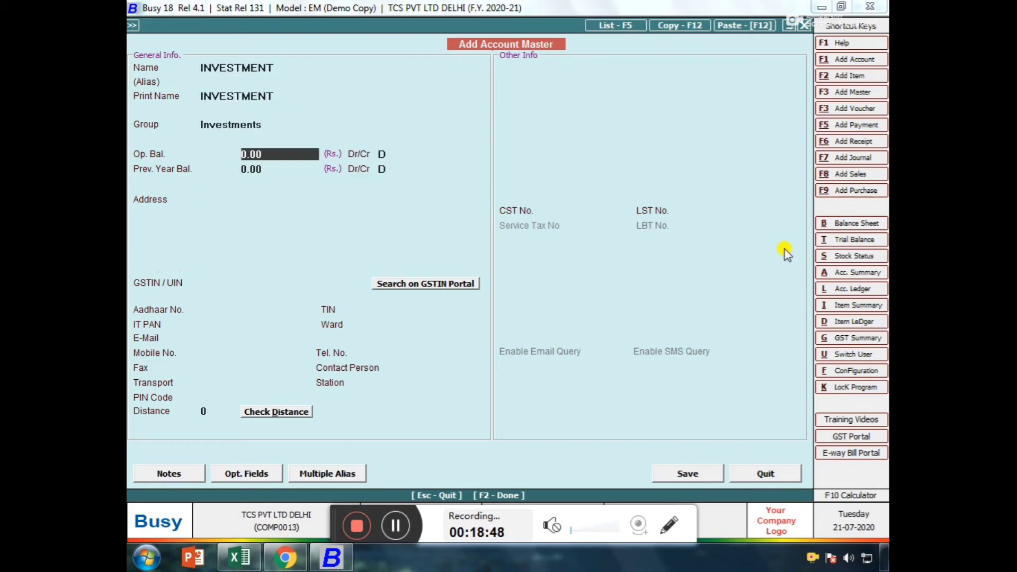
text(145800)
key(Return)
key(F2)
key(Return)
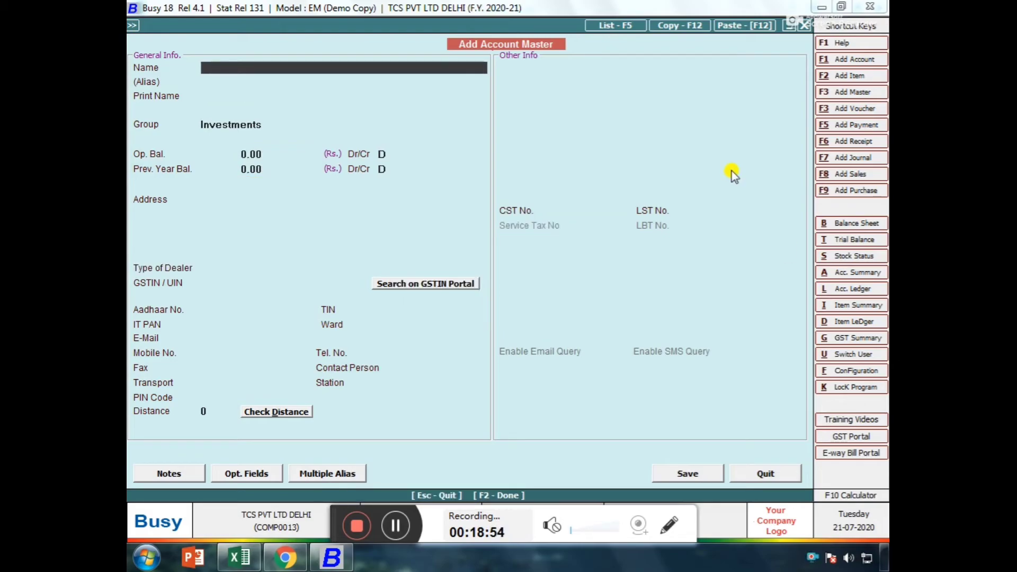
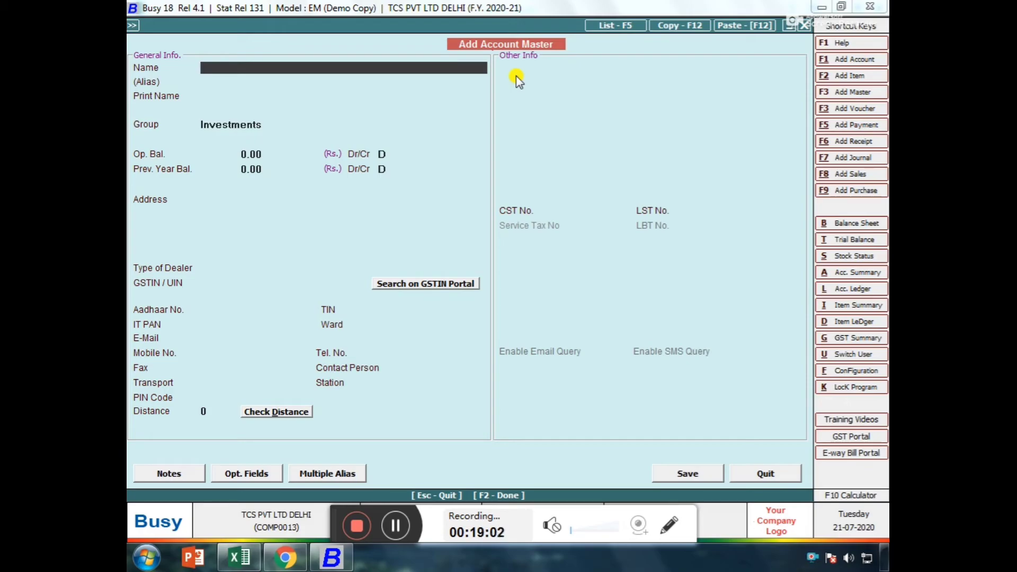
- Start a SALES account under Investments, then discard it without saving
text(SALES)
key(BackSpace)
key(BackSpace)
key(BackSpace)
key(BackSpace)
text(ALES)
key(Escape)
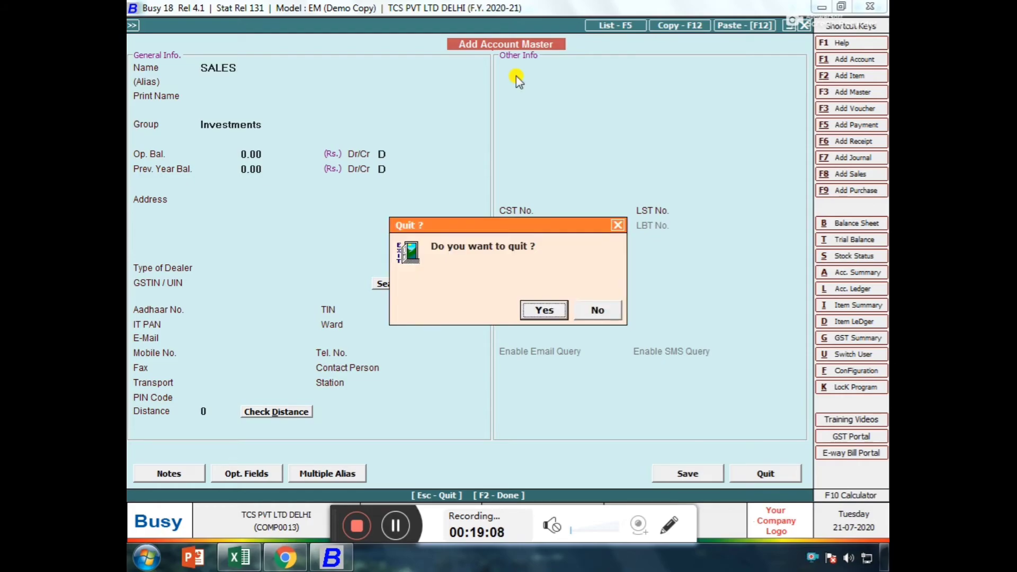
key(Return)
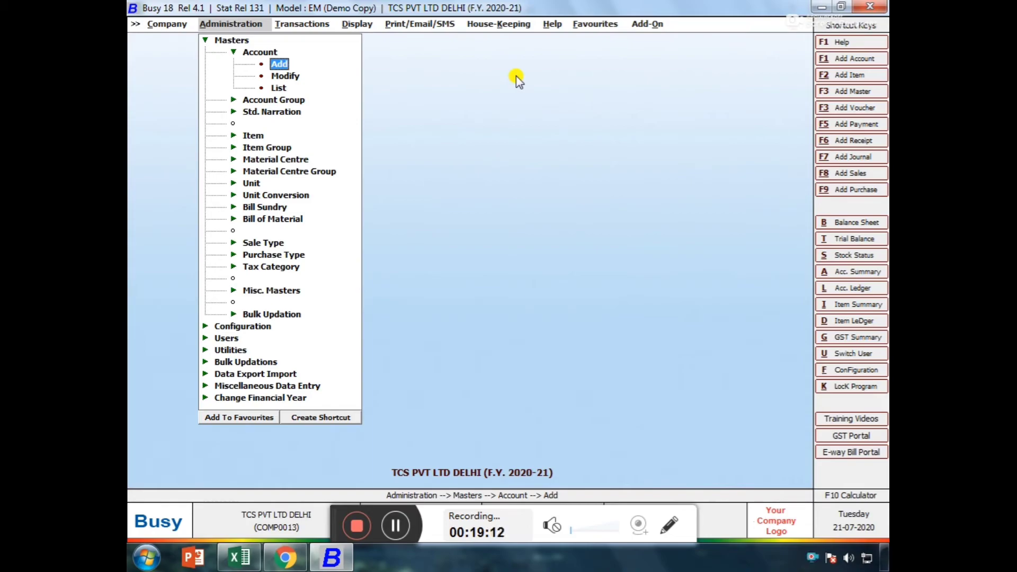
- Collapse the account masters tree and move across the main menus to the Display reports menu
key(Escape)
key(Escape)
key(Escape)
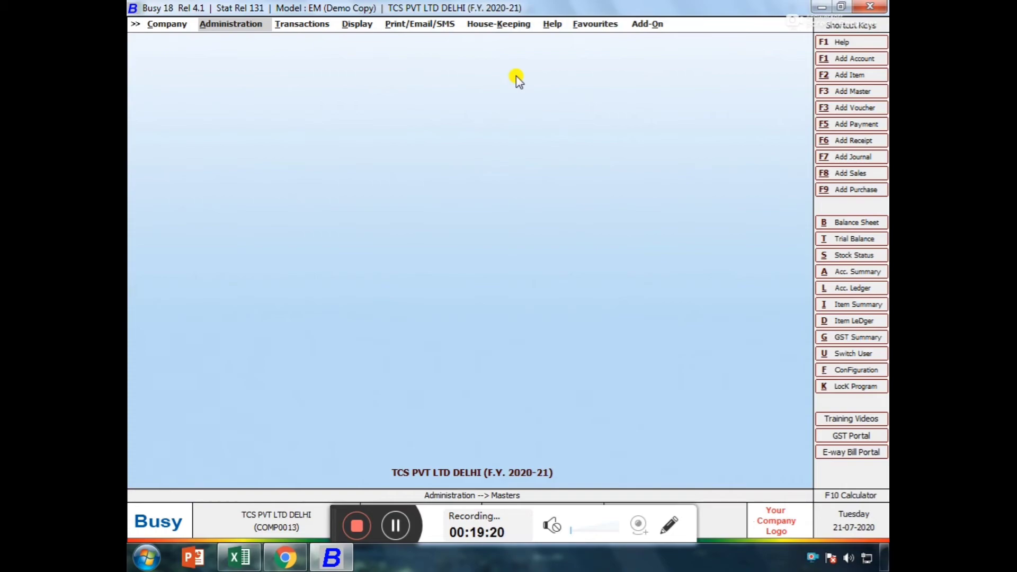
key(Right)
key(Right)
key(Left)
key(Left)
key(Right)
key(Left)
key(Right)
key(Right)
key(Left)
key(Right)
key(Right)
key(Left)
key(Right)
key(Left)
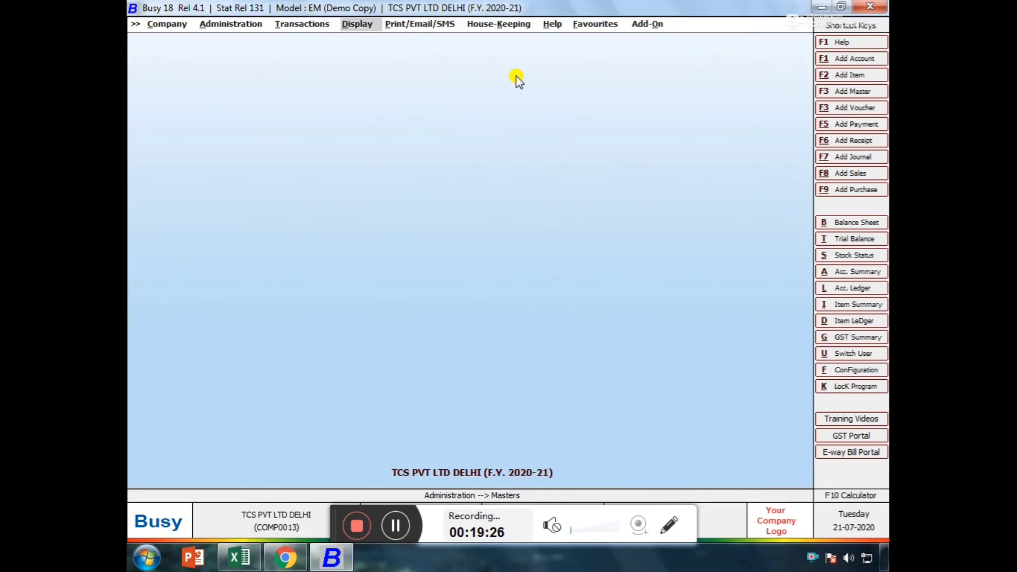
key(Return)
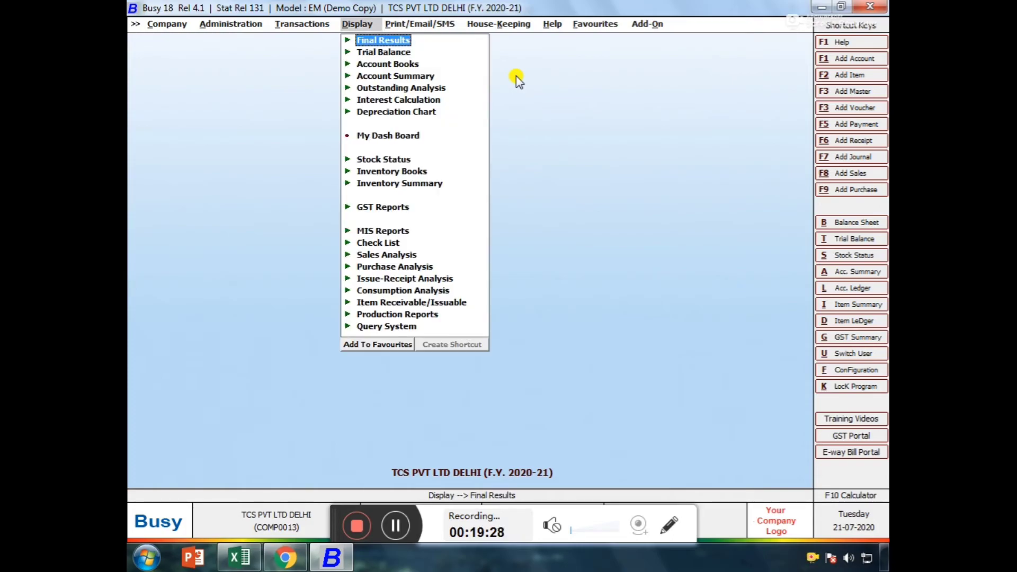
- Expand Final Results and choose the Horizontal (Standard) Balance Sheet layout
key(Return)
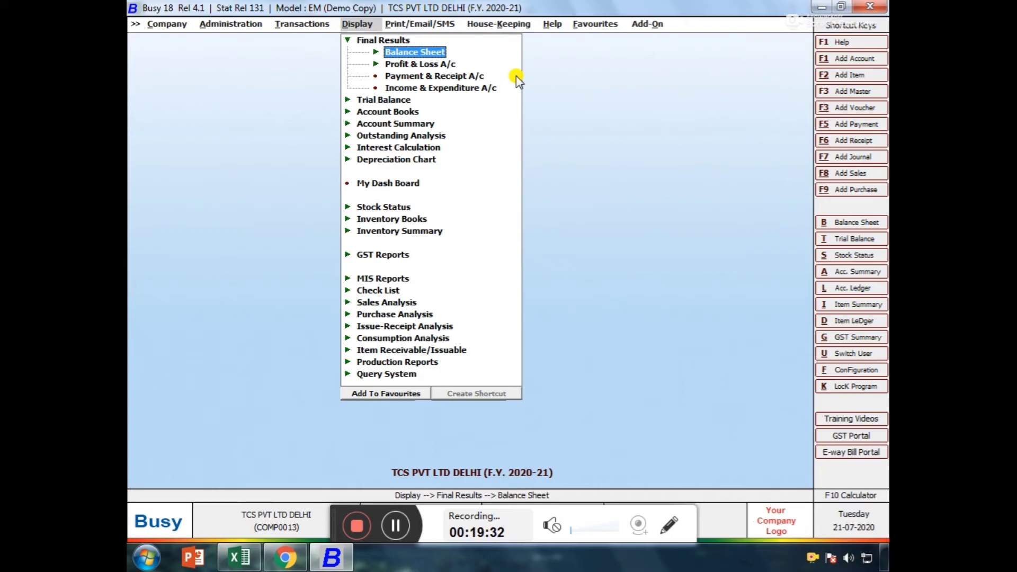
key(Left)
key(Right)
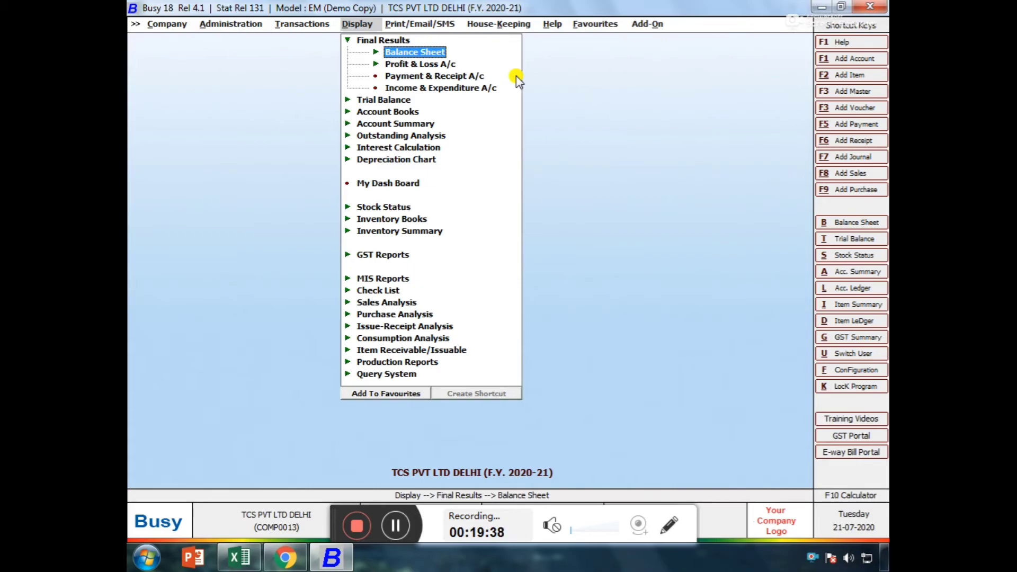
key(Escape)
key(Escape)
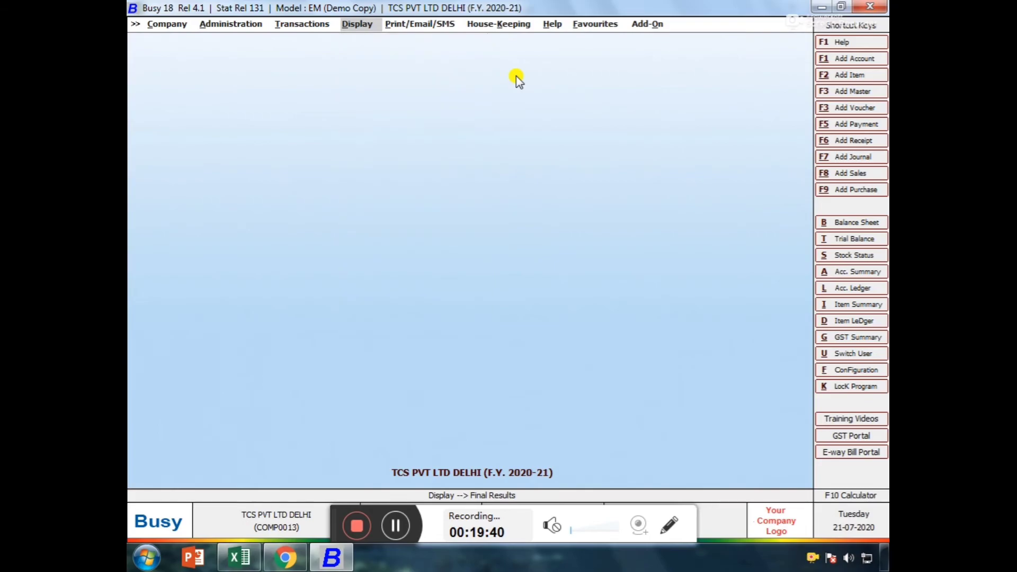
key(Return)
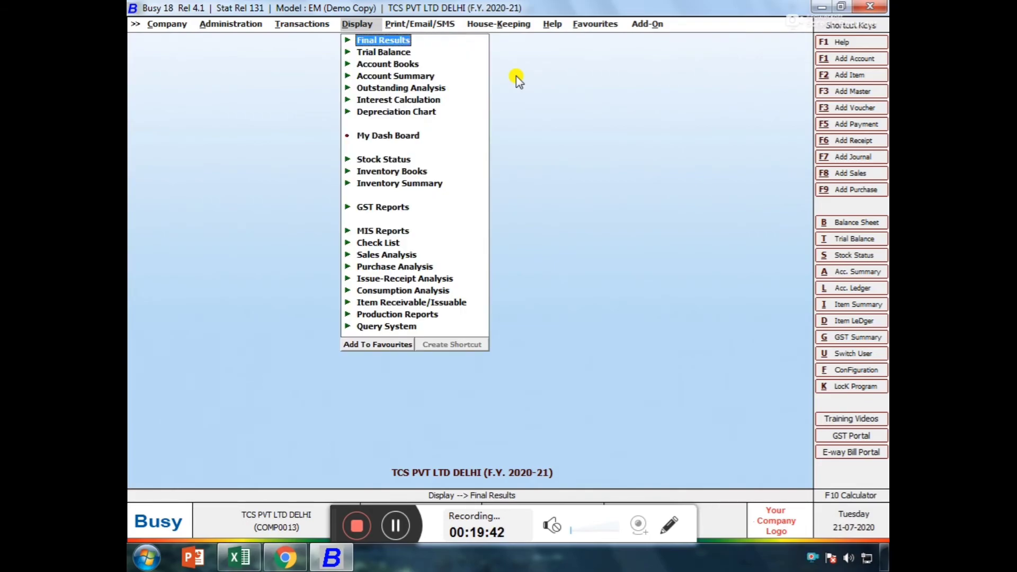
key(Return)
key(Return)
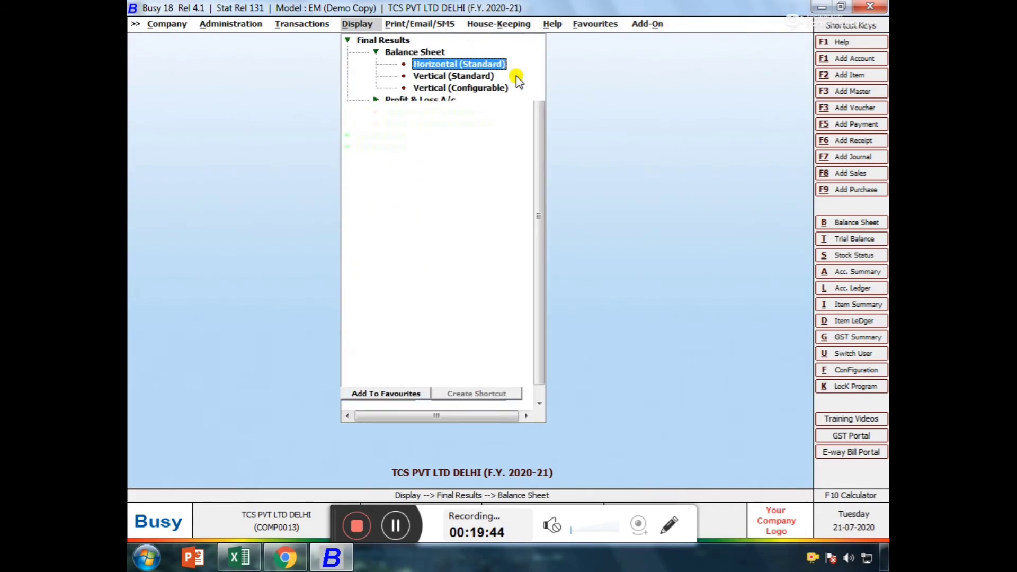
key(Left)
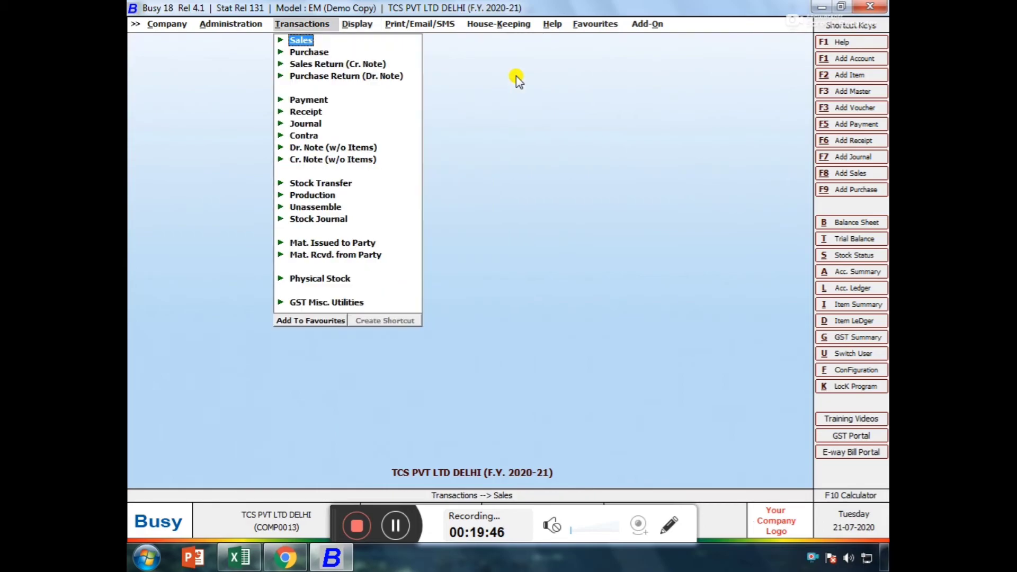
key(Return)
key(Escape)
key(Right)
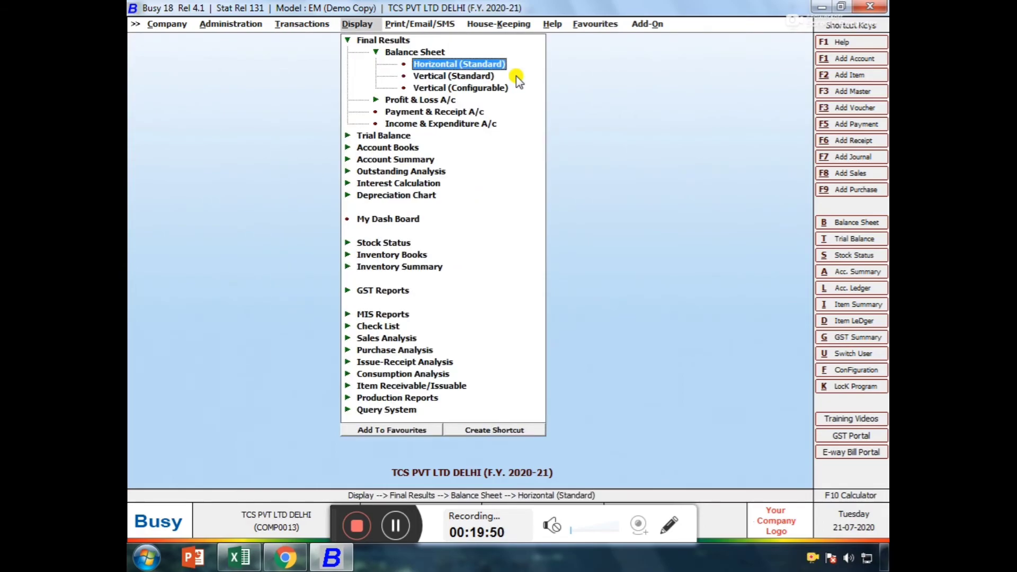
key(Return)
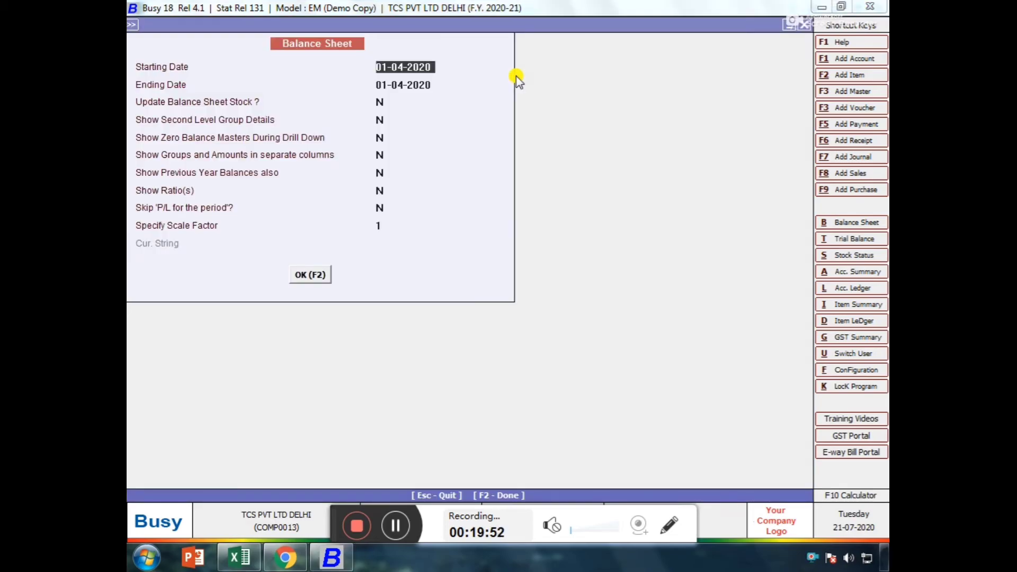
- Generate the Balance Sheet as at 01-04-2020 and drill into Capital Account and Current Liabilities
key(Return)
key(Return)
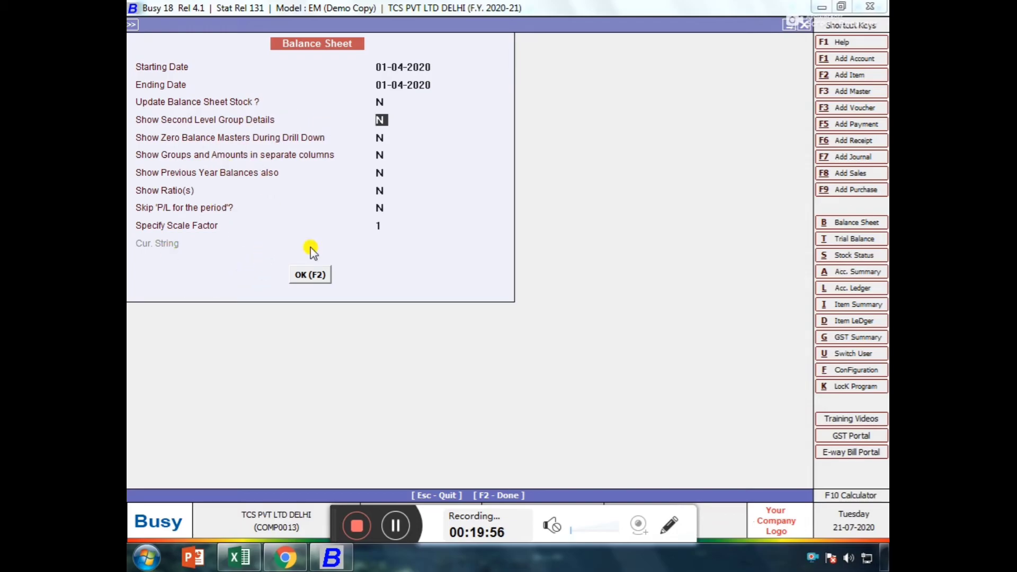
key(Return)
key(Return)
key(Return)
key(Return)
key(Return)
key(Return)
key(Return)
key(Return)
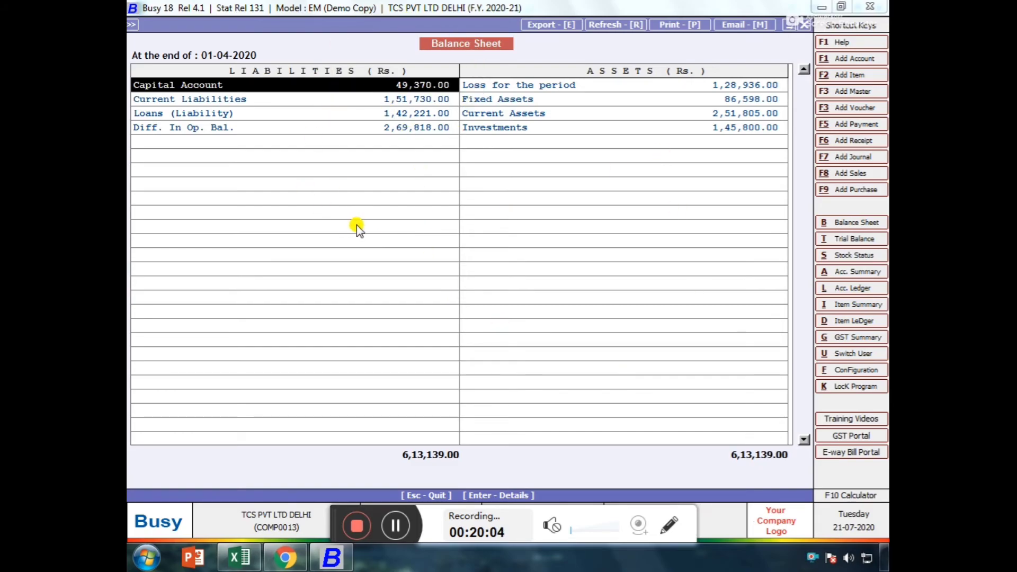
key(Return)
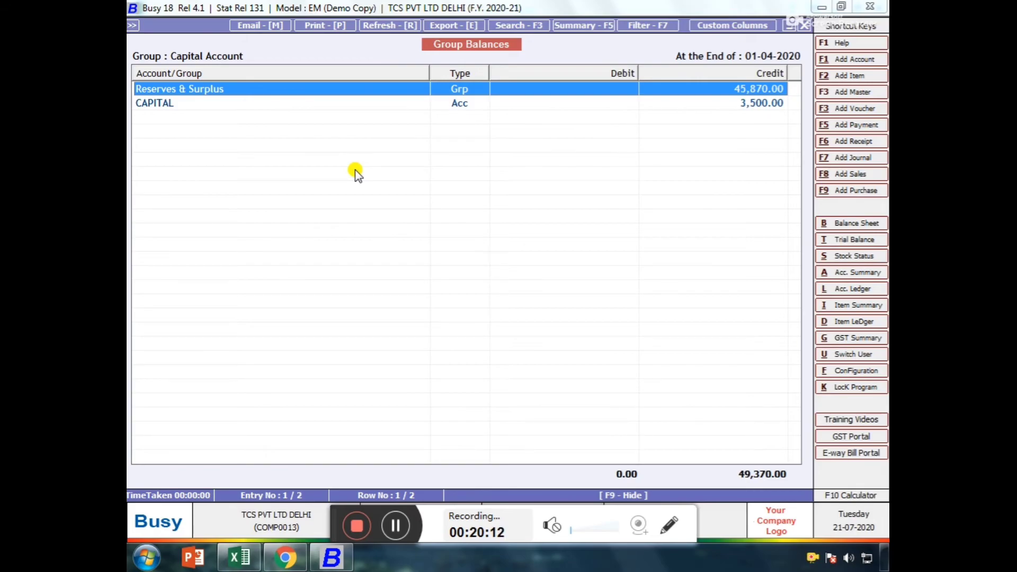
key(Escape)
key(Down)
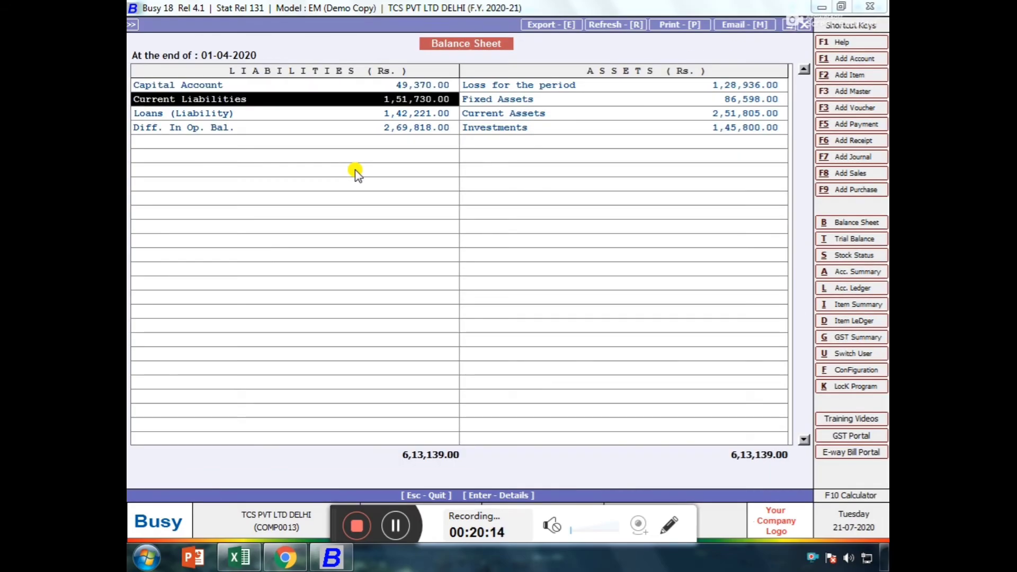
key(Return)
- Inspect the Sundry Creditors and Provisions/Expenses Payable breakdowns within Current Liabilities
key(Down)
key(Up)
key(Down)
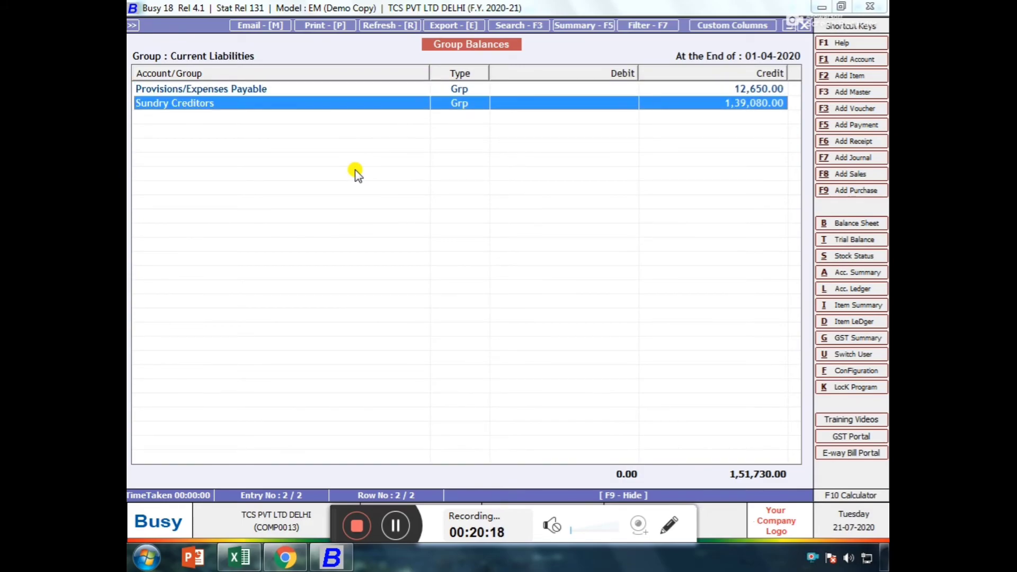
key(Return)
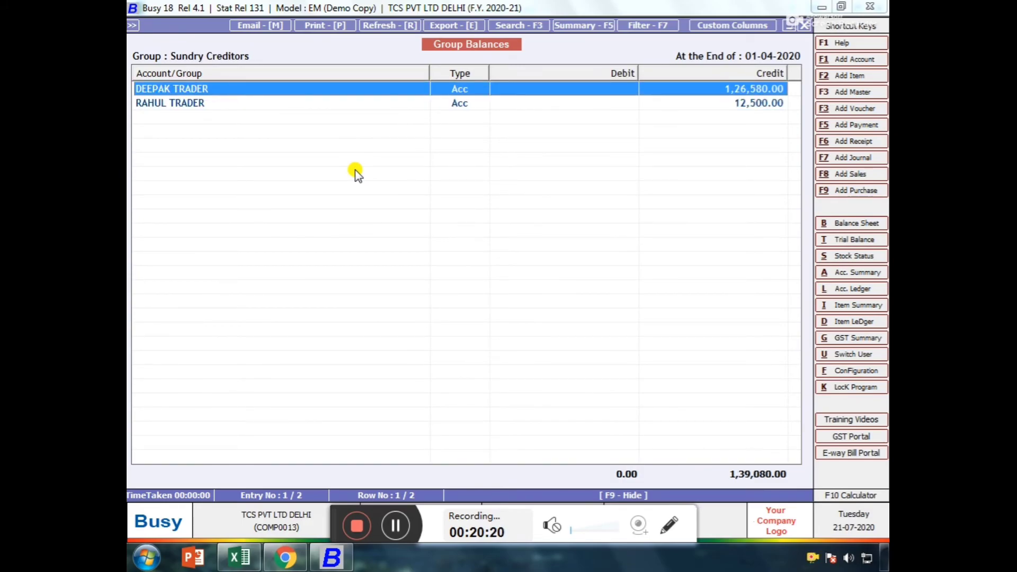
key(Escape)
key(Return)
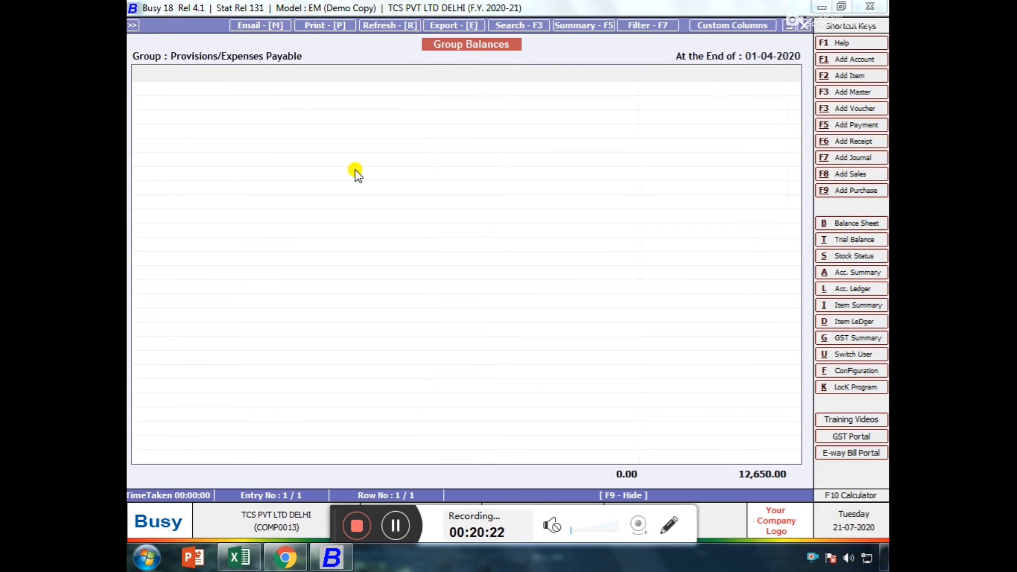
key(Escape)
key(Escape)
- Review the Fixed Assets, Current Assets and Investments breakdowns, then close the Balance Sheet
key(Right)
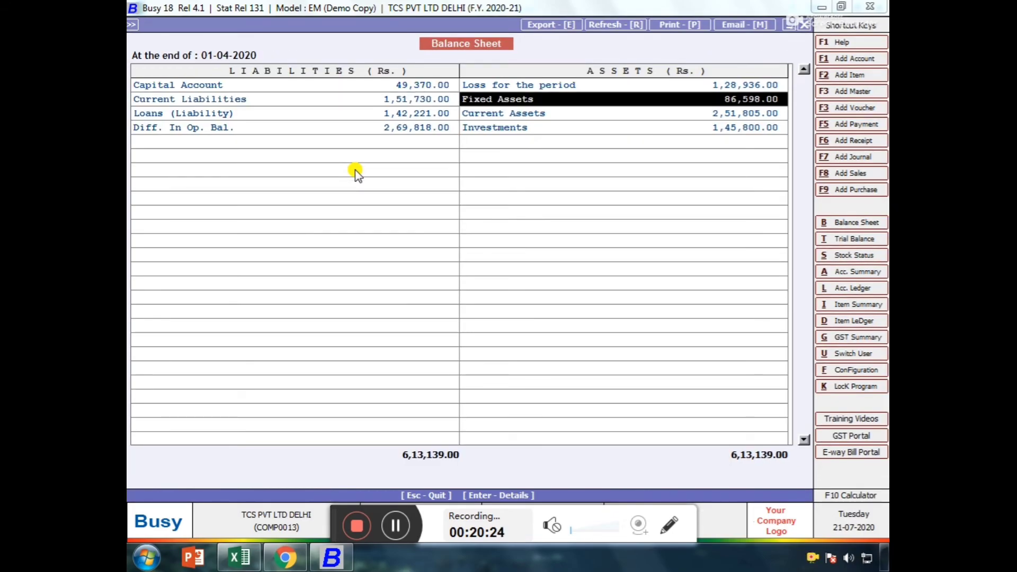
key(Return)
key(Down)
key(Down)
key(Up)
key(Escape)
key(Down)
key(Return)
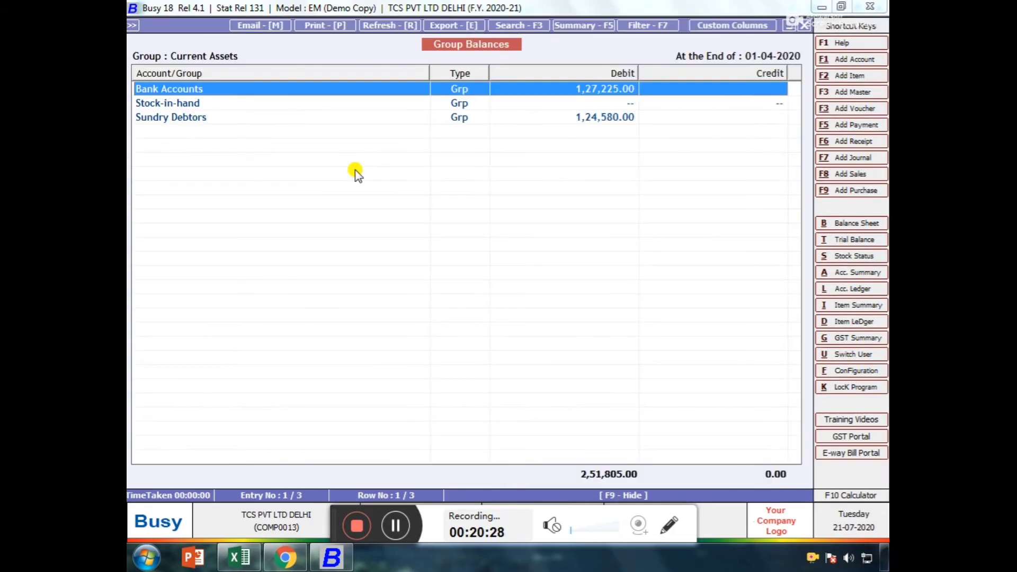
key(Escape)
key(Down)
key(Return)
key(Escape)
key(Escape)
key(Escape)
key(Escape)
- Open the Vertical (Standard) Balance Sheet for 01-04-2020
key(Return)
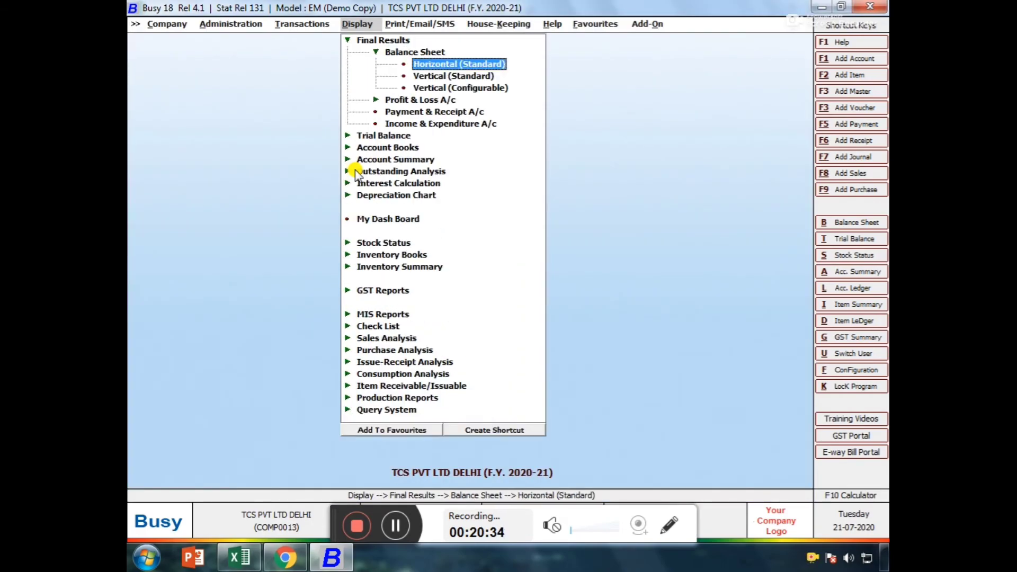
key(Down)
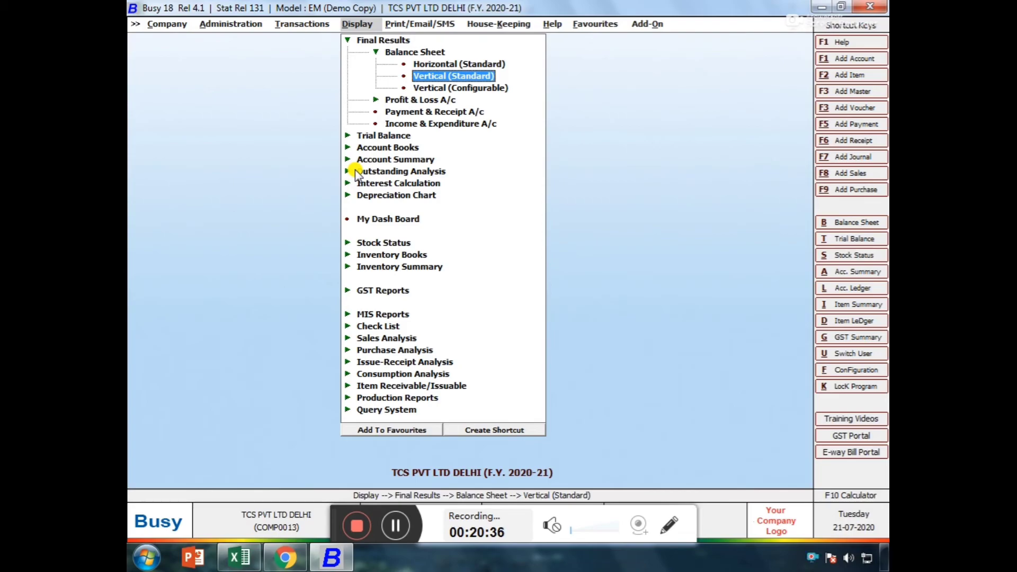
key(Return)
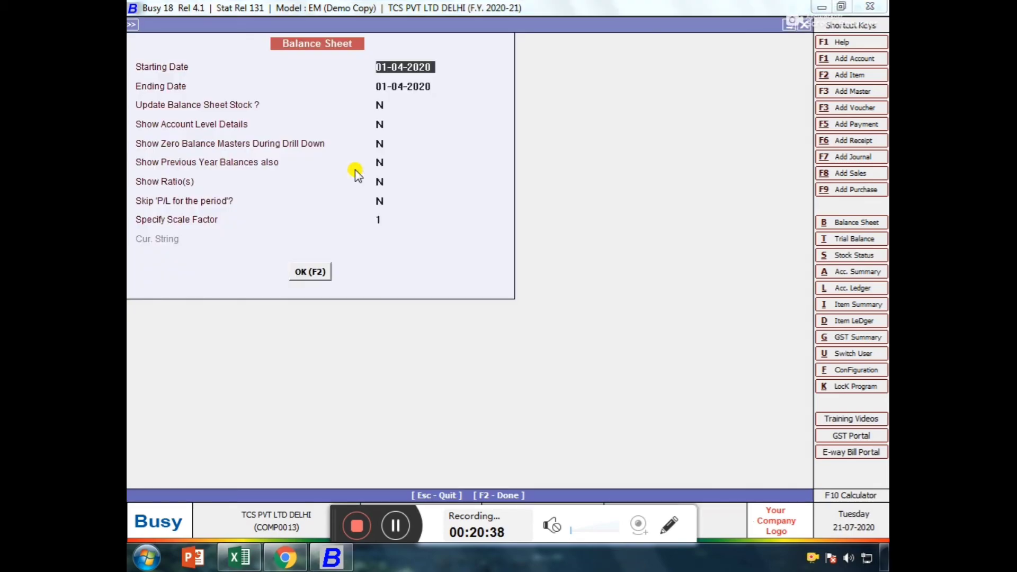
key(Return)
key(Return)
key(Return)
key(Return)
key(Return)
key(Return)
key(Return)
key(Return)
key(Return)
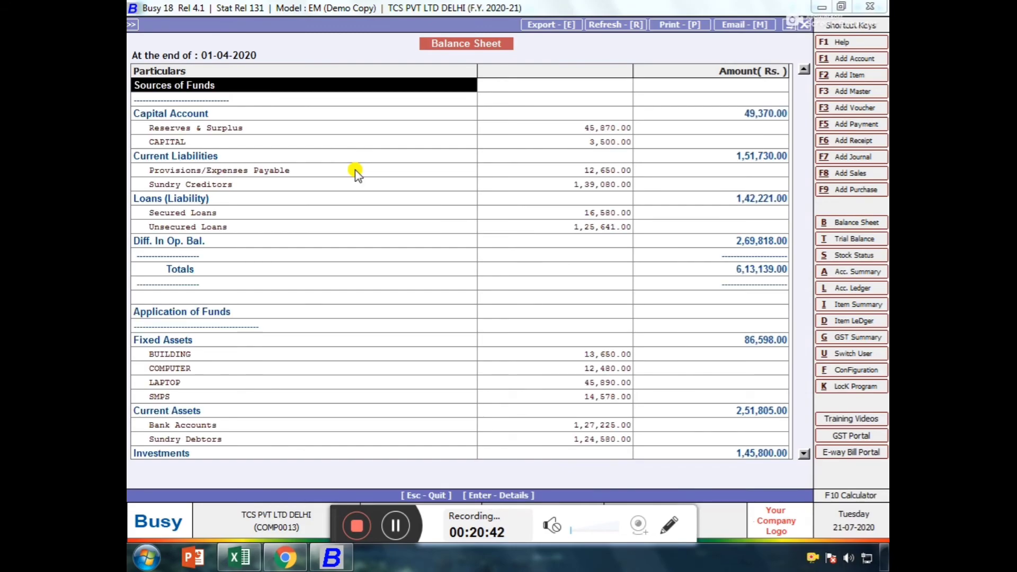
- Browse the Sources/Application of Funds rows totalling 6,13,139.00, then close the report
key(Down)
key(Down)
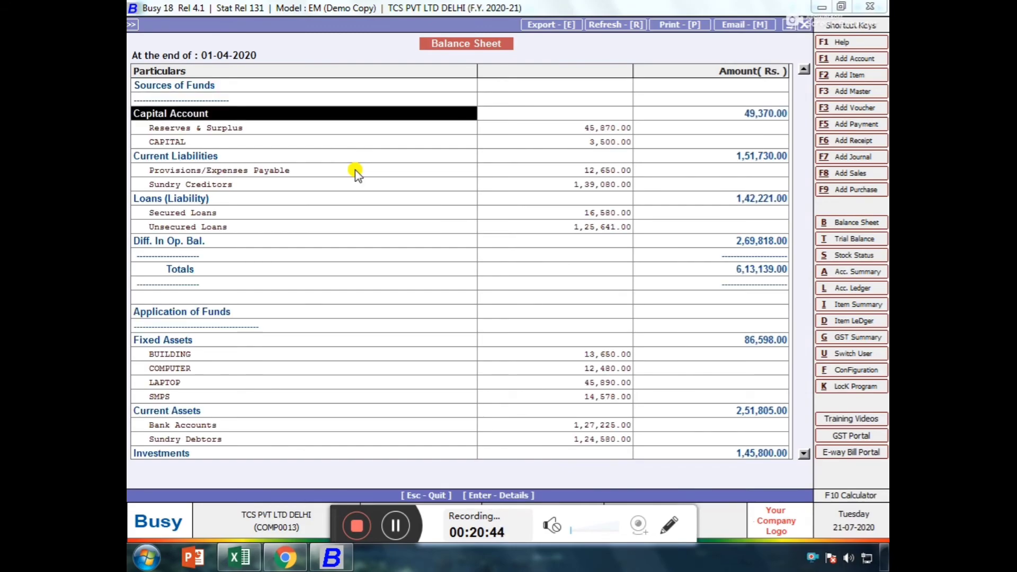
key(Down)
key(Down)
key(Down)
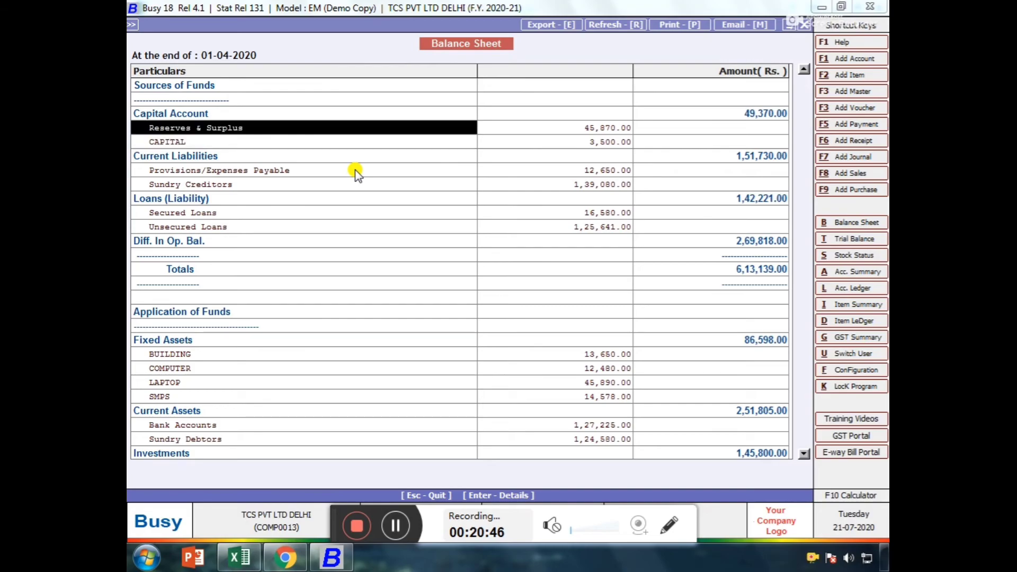
key(Down)
key(Down)
key(Down)
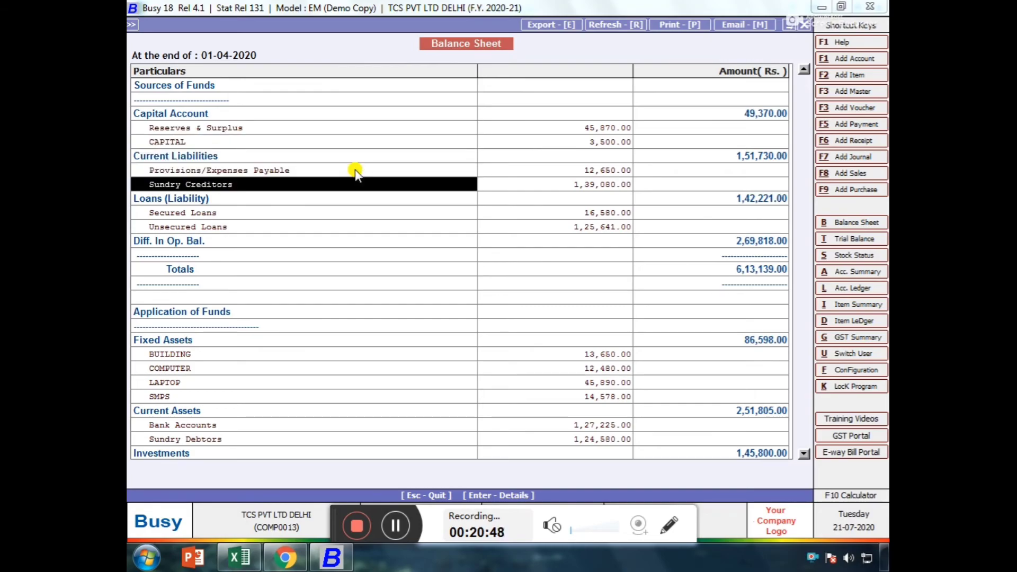
key(Down)
key(Down)
key(Down)
key(Down)
key(Down)
key(Down)
key(Down)
key(Down)
key(Down)
key(Down)
key(Down)
key(Down)
key(Down)
key(Down)
key(Down)
key(Down)
key(Down)
key(Down)
key(Down)
key(Down)
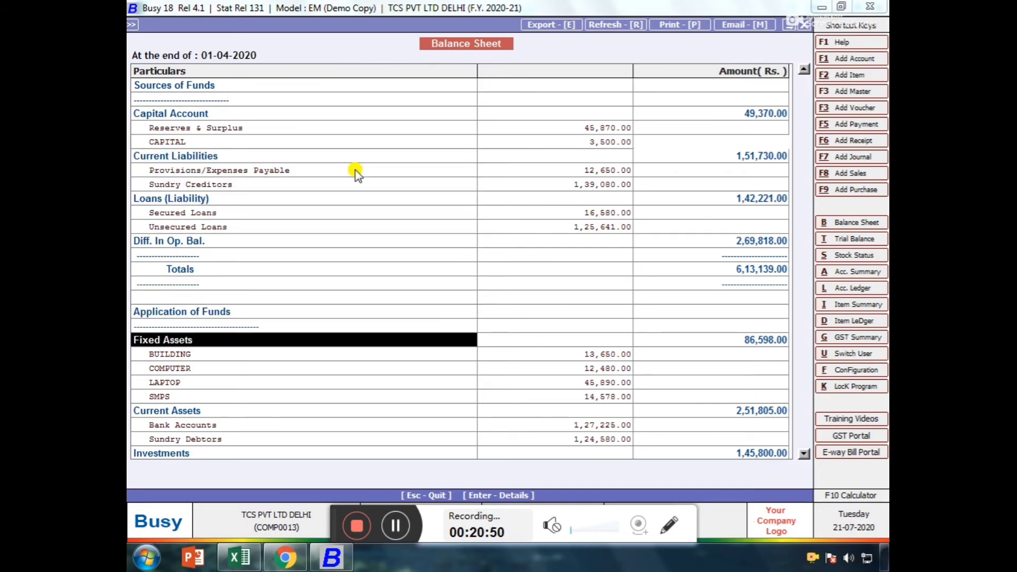
key(Up)
key(Up)
key(Up)
key(Up)
key(Up)
key(Up)
key(Up)
key(Up)
key(Up)
key(Up)
key(Up)
key(Up)
key(Up)
key(Up)
key(Up)
key(Up)
key(Up)
key(Up)
key(Up)
key(Up)
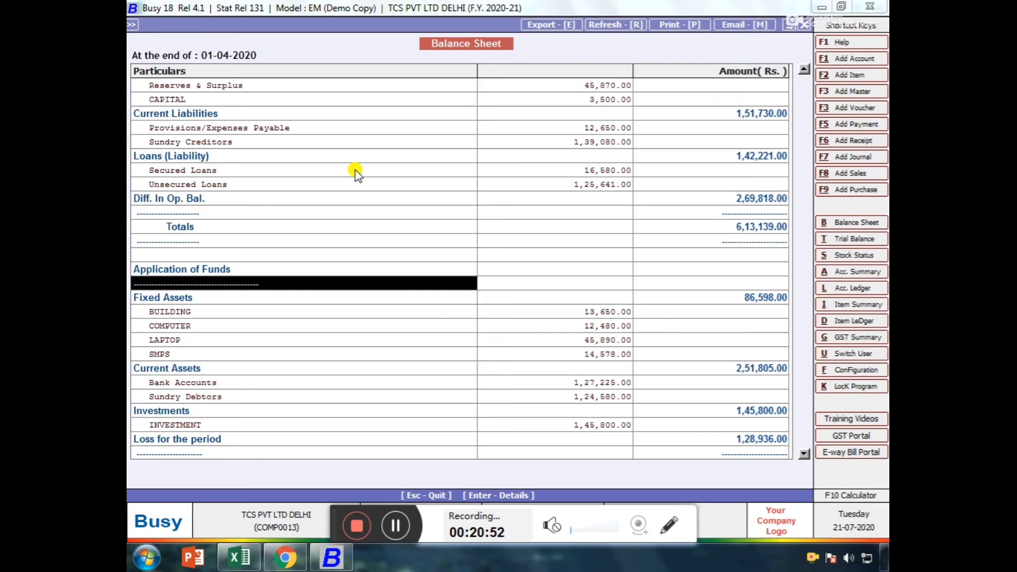
key(Up)
key(Up)
key(Down)
key(Down)
key(Down)
key(Down)
key(Up)
key(Down)
key(Up)
key(Down)
key(Up)
key(Down)
key(Up)
key(Down)
key(Down)
key(Down)
key(Down)
key(Down)
key(Down)
key(Down)
key(Down)
key(Down)
key(Down)
key(Down)
key(Down)
key(Down)
key(Down)
key(Down)
key(Down)
key(Down)
key(Down)
key(Down)
key(Down)
key(Down)
key(Down)
key(Down)
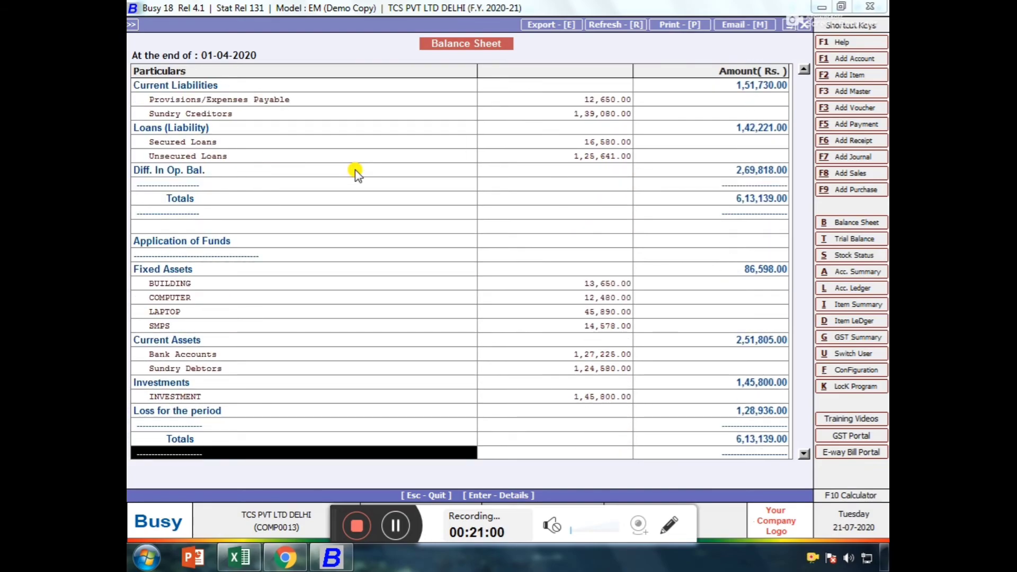
key(Up)
key(Up)
key(Up)
key(Up)
key(Up)
key(Up)
key(Up)
key(Up)
key(Up)
key(Up)
key(Up)
key(Up)
key(Up)
key(Up)
key(Up)
key(Up)
key(Up)
key(Up)
key(Up)
key(Up)
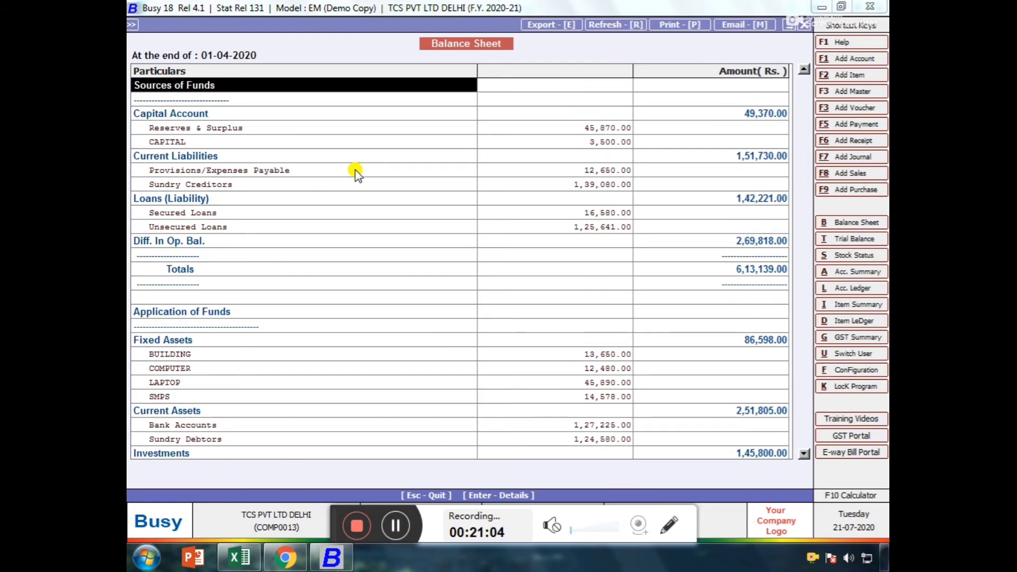
key(Escape)
key(Escape)
- Try the Vertical (Configurable) Balance Sheet and dismiss its no-formats warning
key(Down)
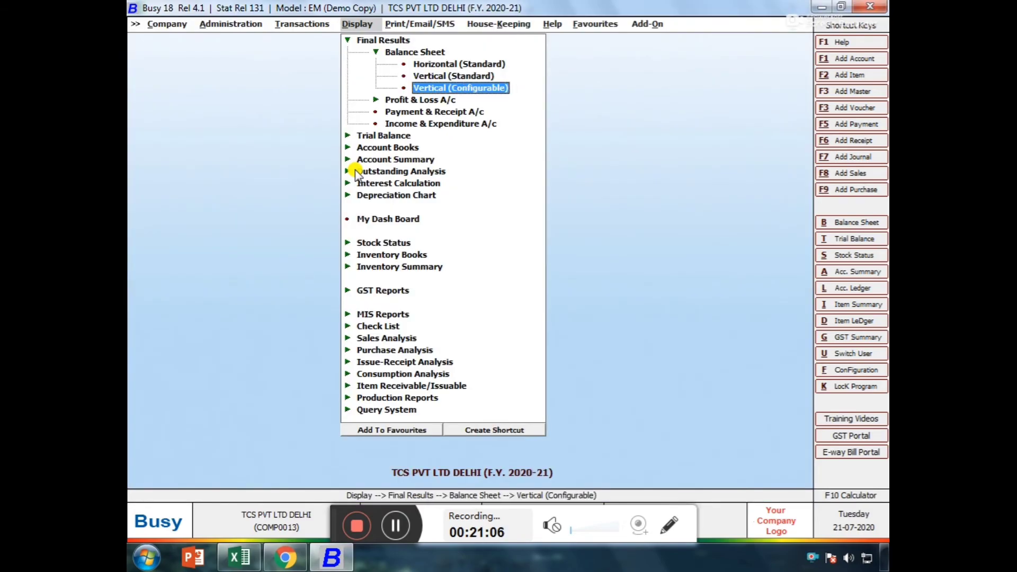
key(Return)
key(Return)
key(Return)
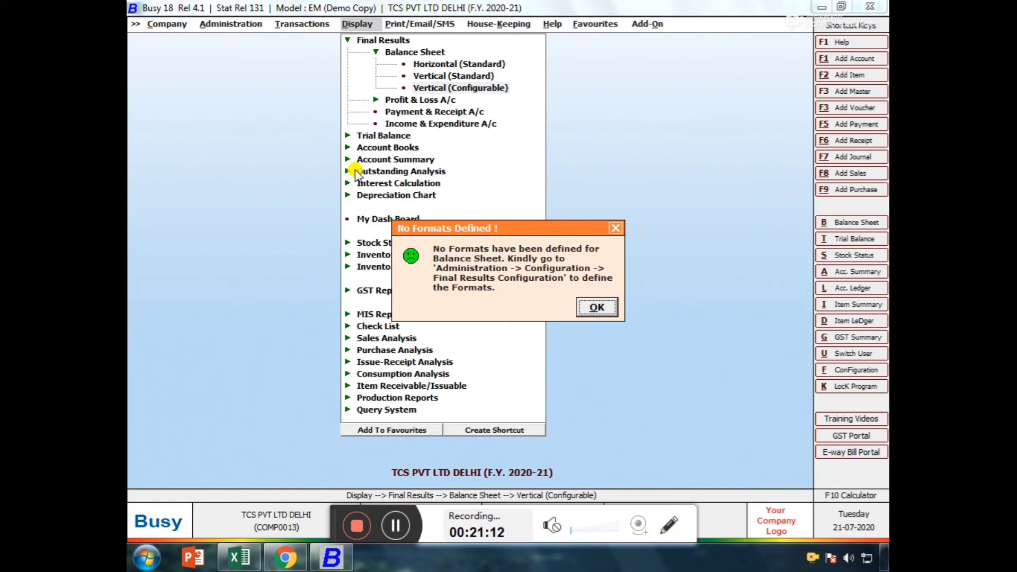
key(Escape)
key(Escape)
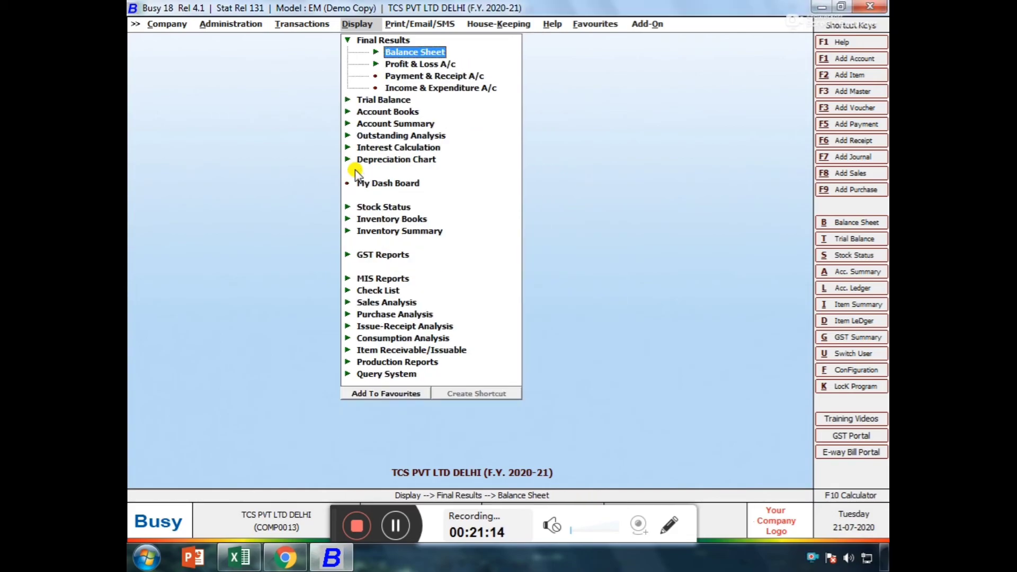
key(Escape)
- Open the Horizontal (Standard) Profit & Loss A/c options for 01-04-2020
key(Return)
key(Down)
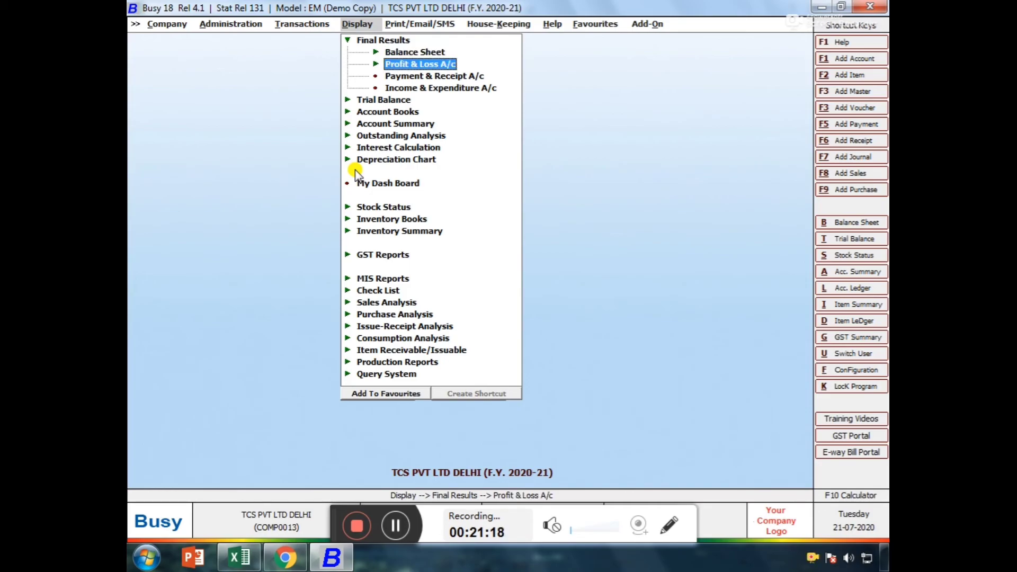
key(Return)
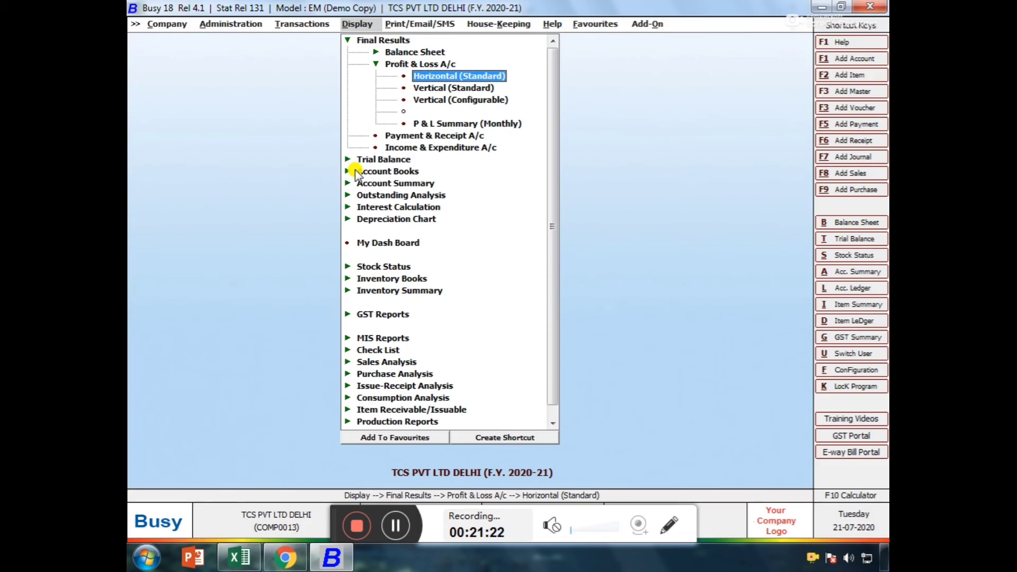
key(Return)
- Generate the horizontal Profit & Loss A/c, browse its debit and credit rows (Nett Loss 1,28,936.00), then close it
key(Return)
key(Return)
key(Return)
key(Return)
key(Return)
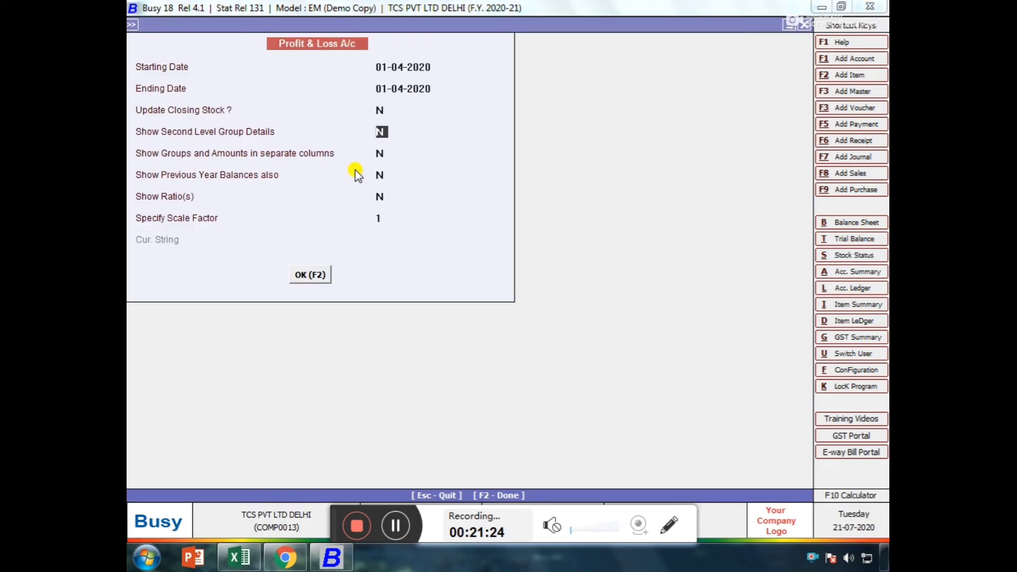
key(Return)
key(Return)
key(Return)
key(Return)
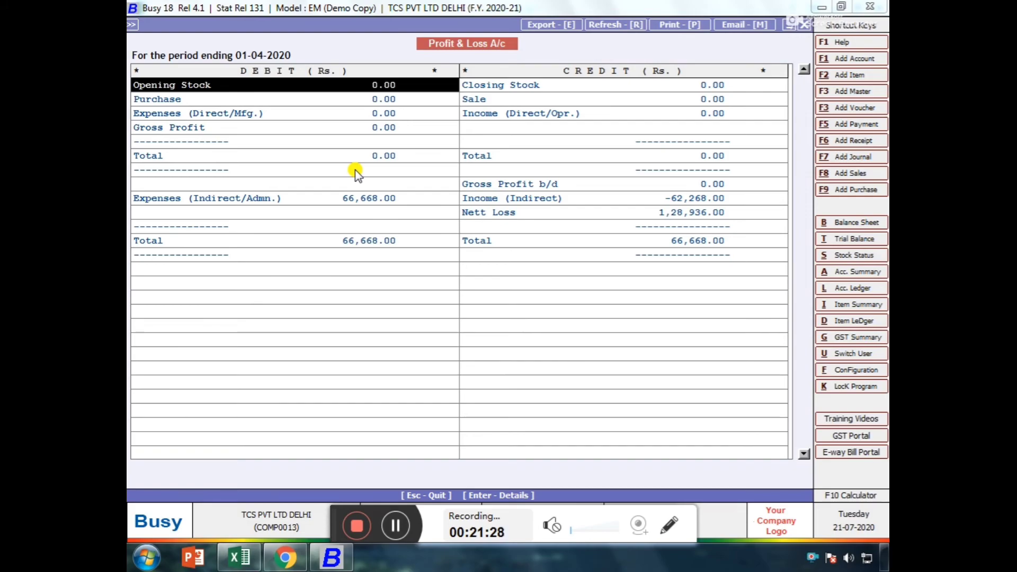
key(Down)
key(Down)
key(Up)
key(Right)
key(Up)
key(Down)
key(Down)
key(Down)
key(Down)
key(Down)
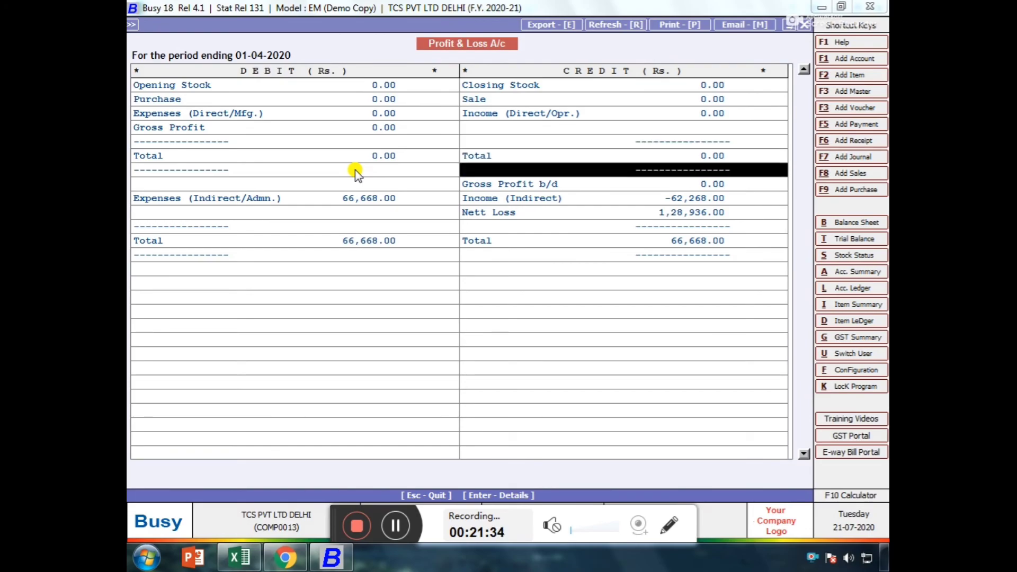
key(Escape)
key(Escape)
- Run the Vertical (Standard) Profit & Loss A/c showing indirect expenses of 66,668.00, then close it
key(Down)
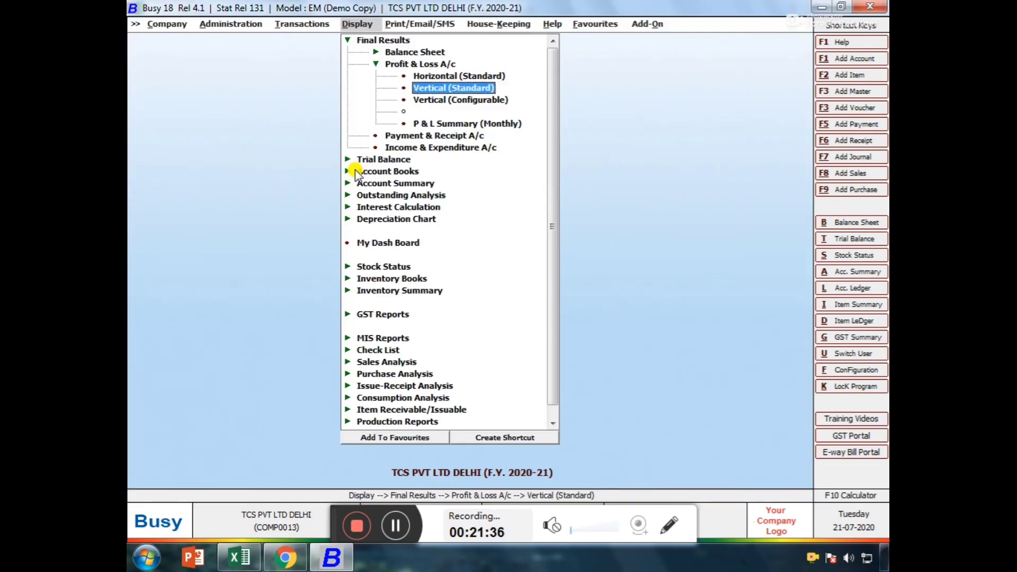
key(Return)
key(Return)
key(Return)
key(Return)
key(Return)
key(Return)
key(Return)
key(Return)
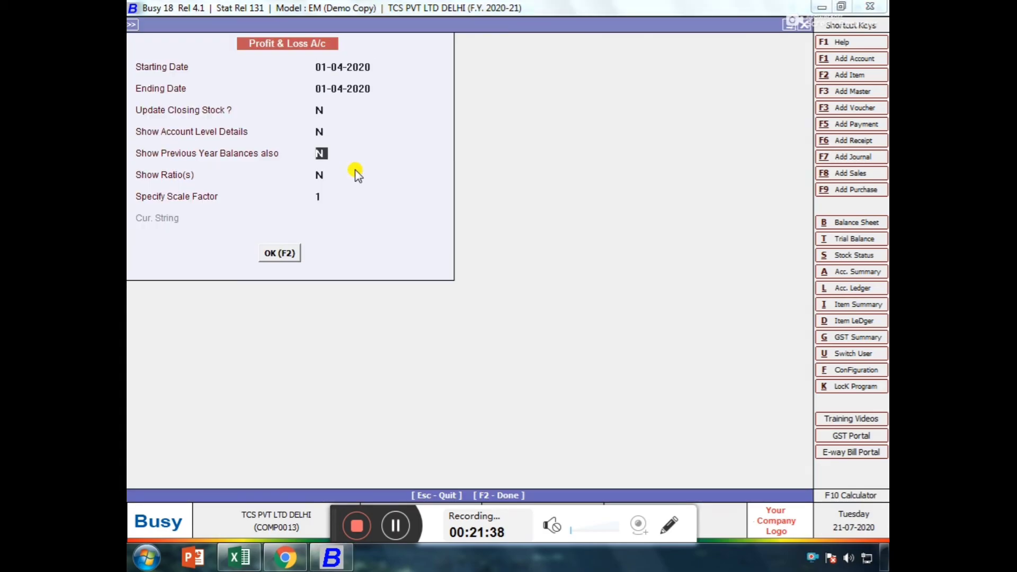
key(Return)
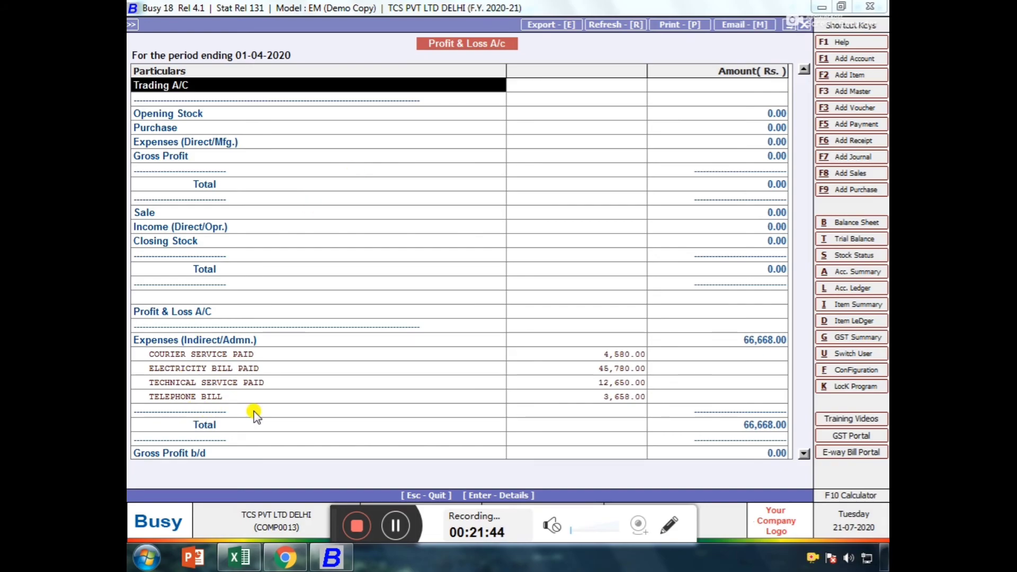
key(Escape)
- Close the Final Results reports list and switch to Excel's Book1 below the topic list
key(Escape)
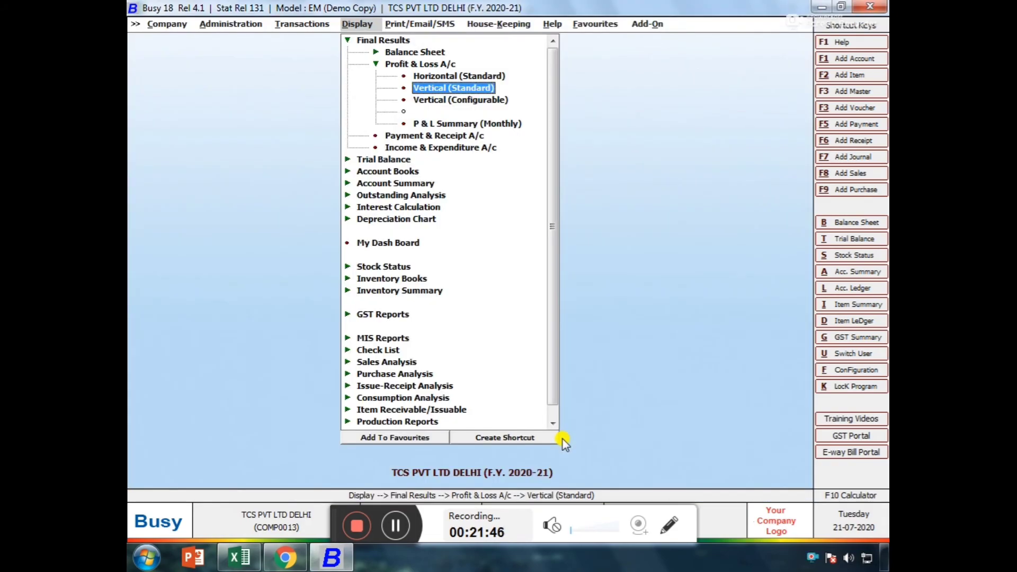
key(Escape)
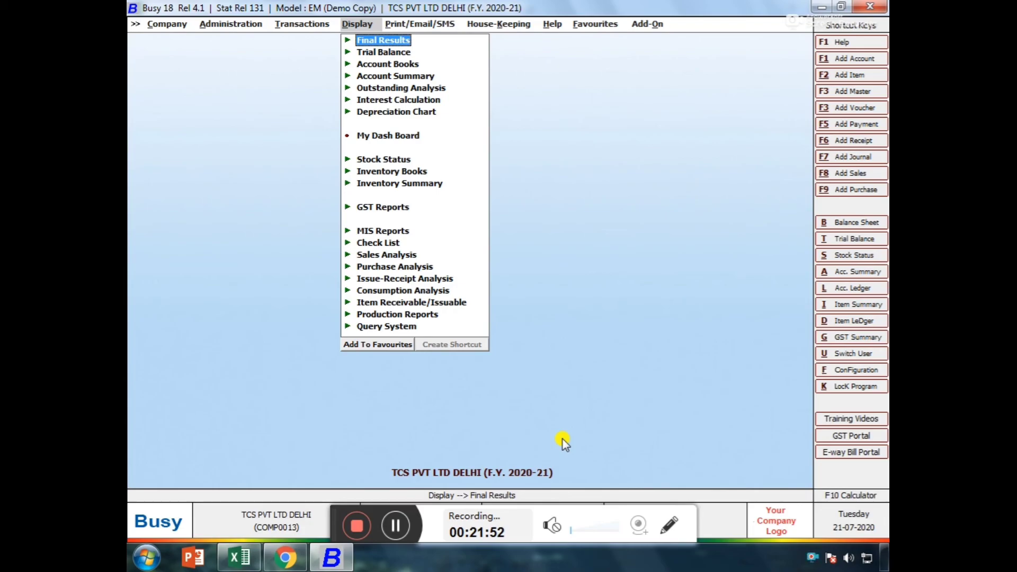
key(Escape)
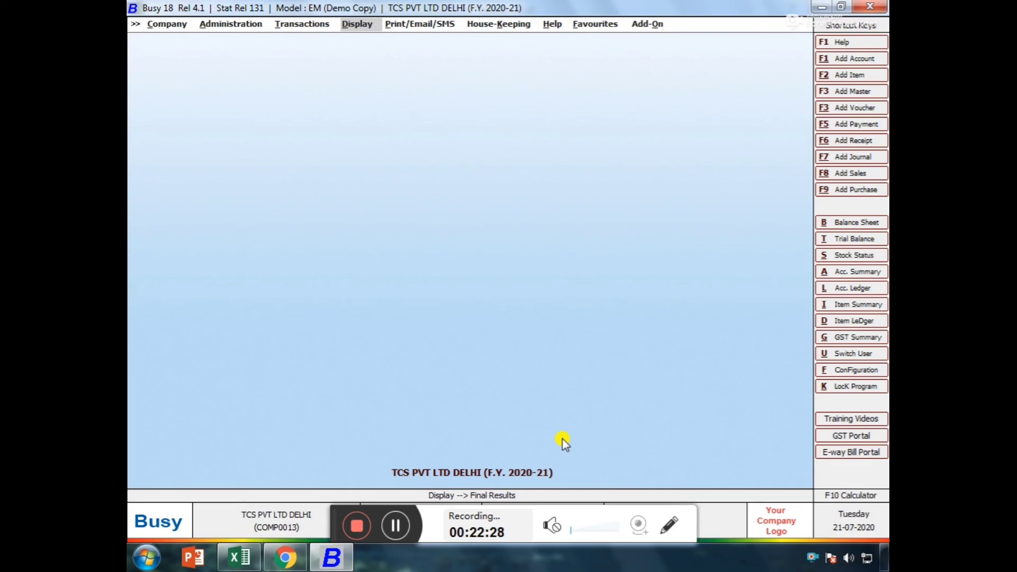
key(alt+Tab)
key(Down)
key(Down)
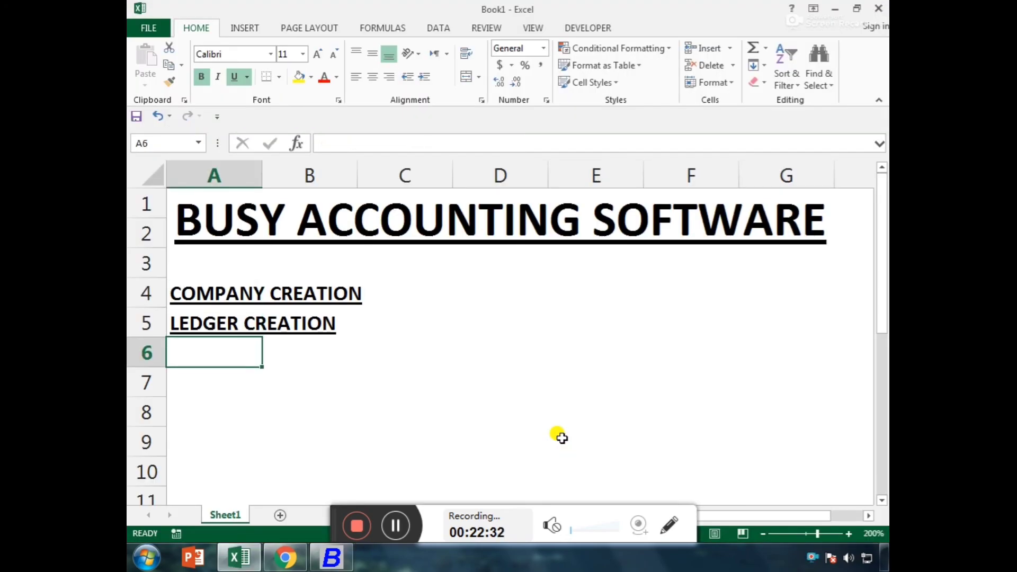
- Enter REPORTING in A6 under LEDGER CREATION, select topics A4:A6, then move to A8
text(R)
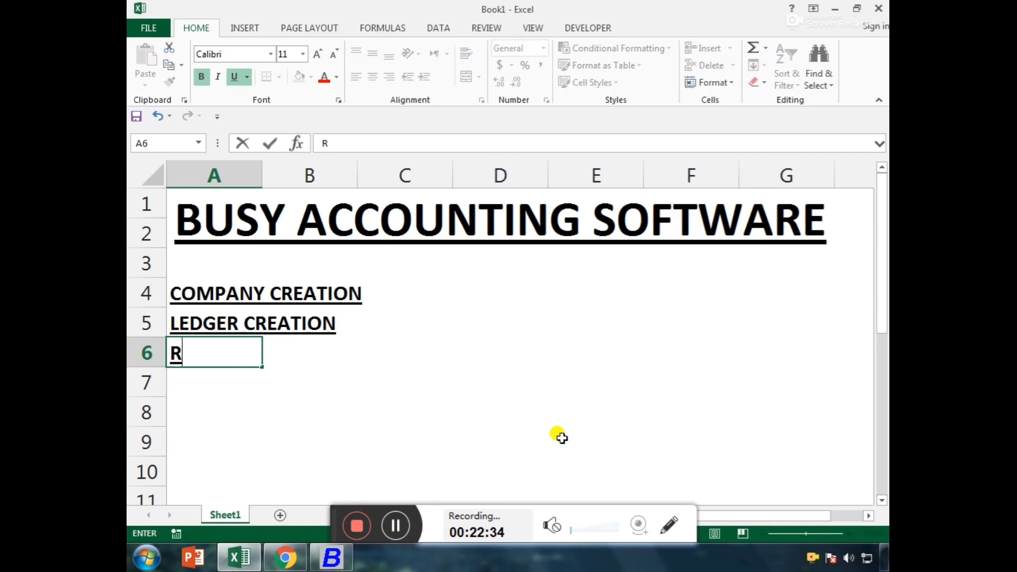
text(EPORTING)
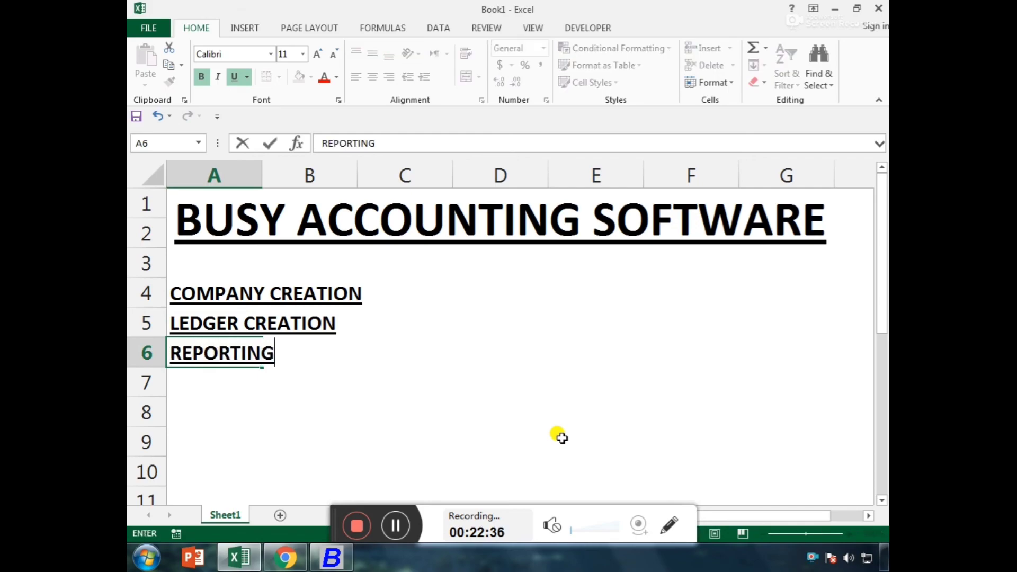
key(Return)
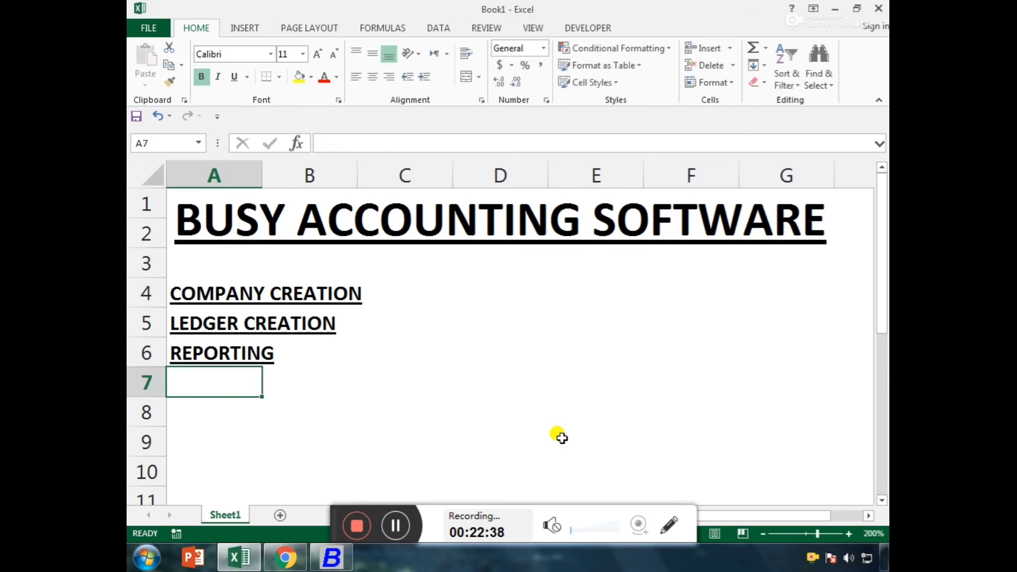
key(Up)
key(shift+Up)
key(shift+Up)
key(Down)
key(Down)
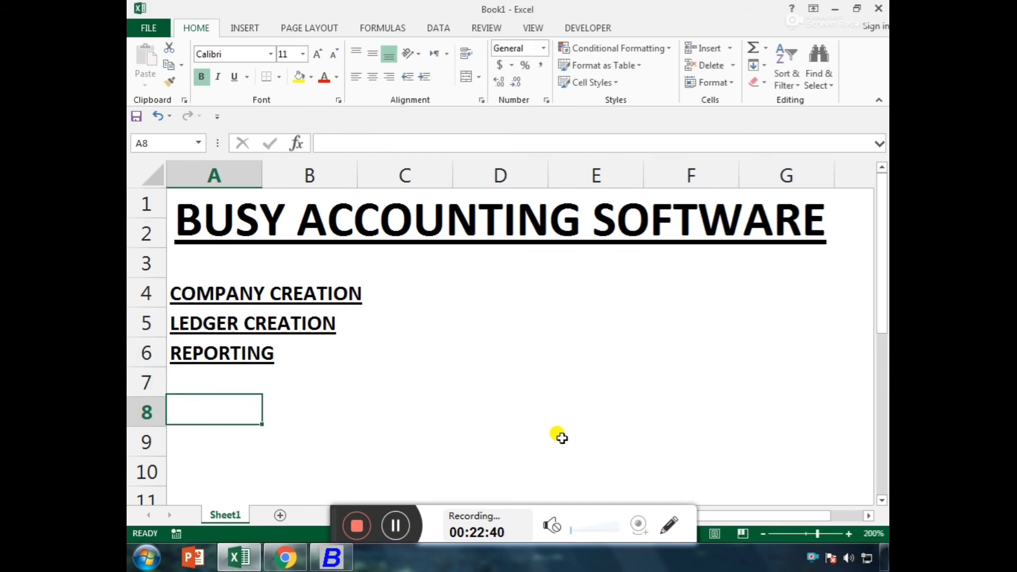